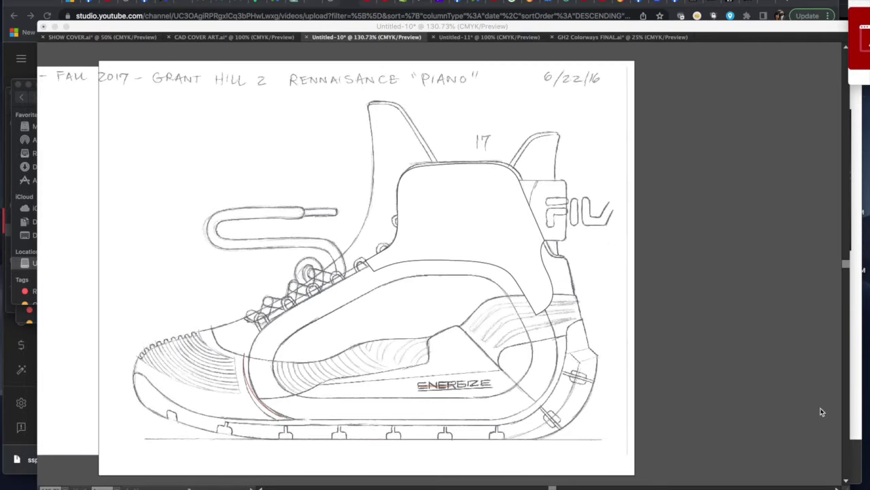
Step: Redo the tracing of the upper, tongue, collar and eyelet loops over the shoe sketch
left_click(822, 412)
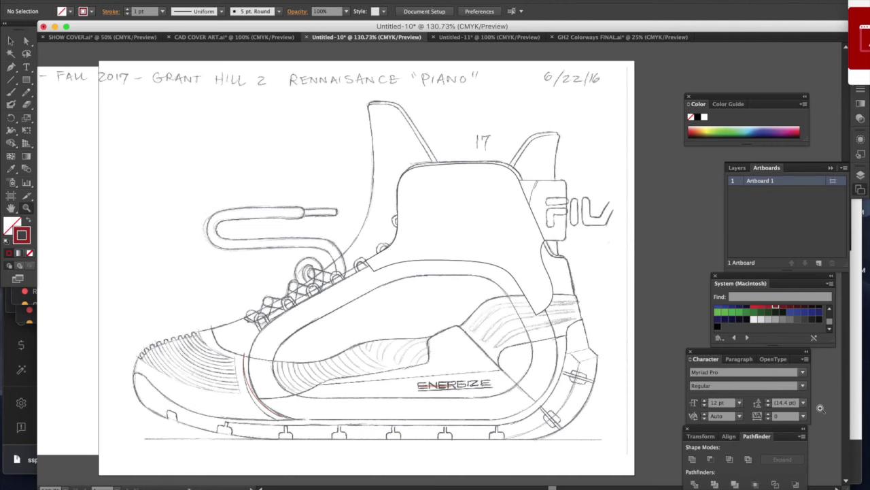
key("super+z")
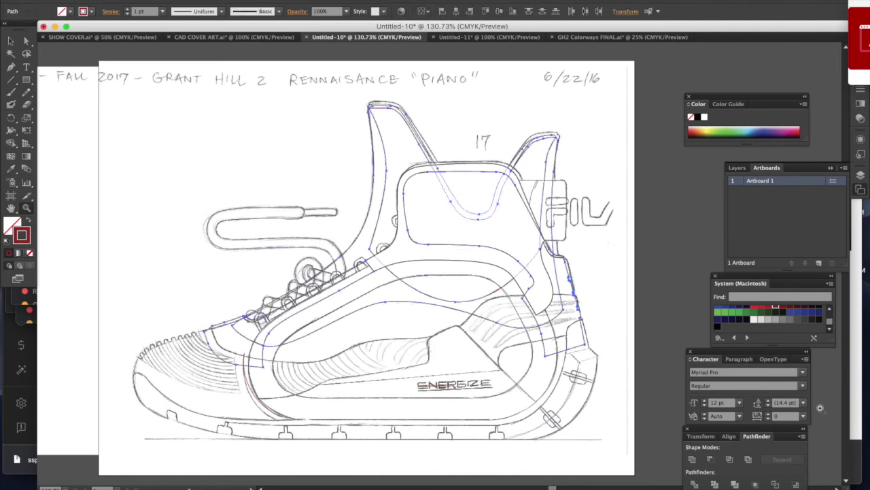
left_click(672, 277)
key("super+z")
key("super+z")
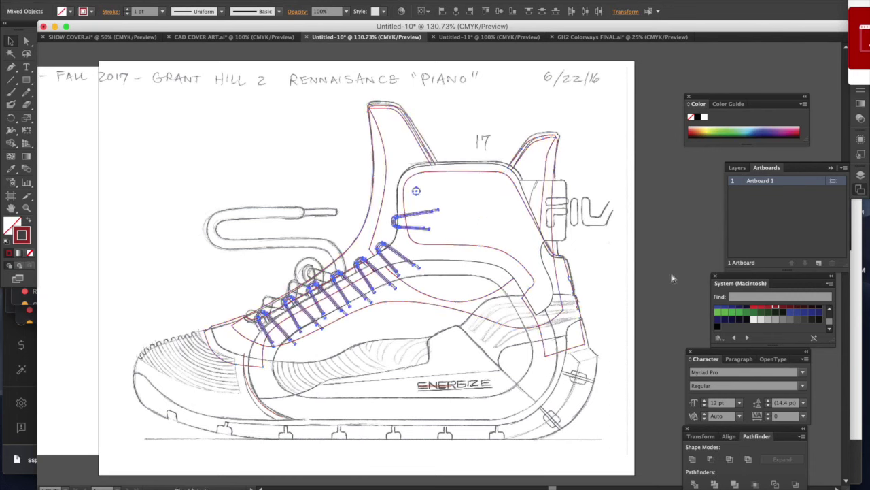
Step: Redo the laces, the hanging shoelace and the large oval side panel of the traced shoe
key("super+z")
key("super+z")
key("super+z")
key("super+z")
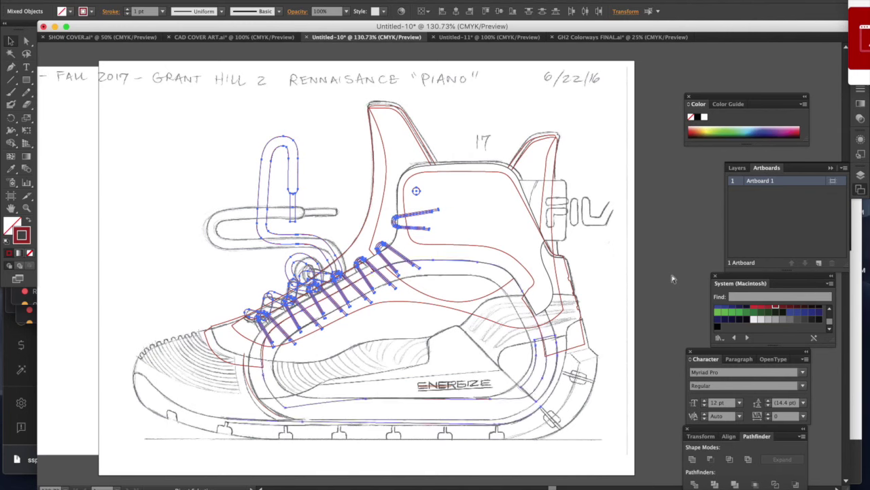
Step: Redo the serrated toe outline, the forefoot panels and the tab outline at the heel end of the strap
key("super+z")
key("super+z")
key("super+z")
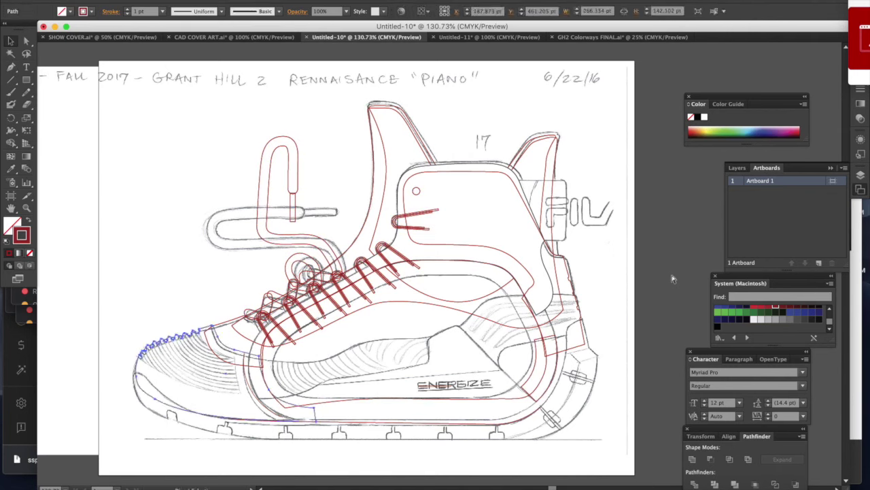
key("super+z")
key("super+z")
key("super+z")
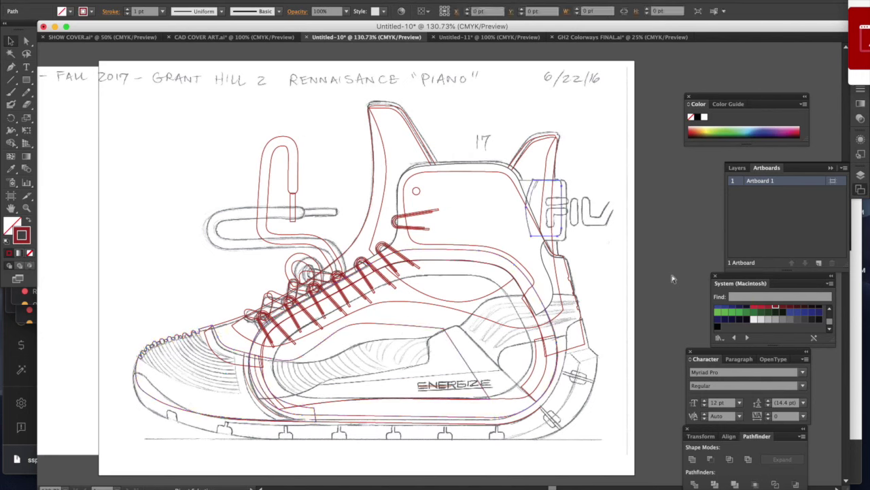
Step: Redo the ankle strap rectangle and the hexagonal badge with its inset outline
key("super+z")
key("super+z")
key("super+z")
key("super+z")
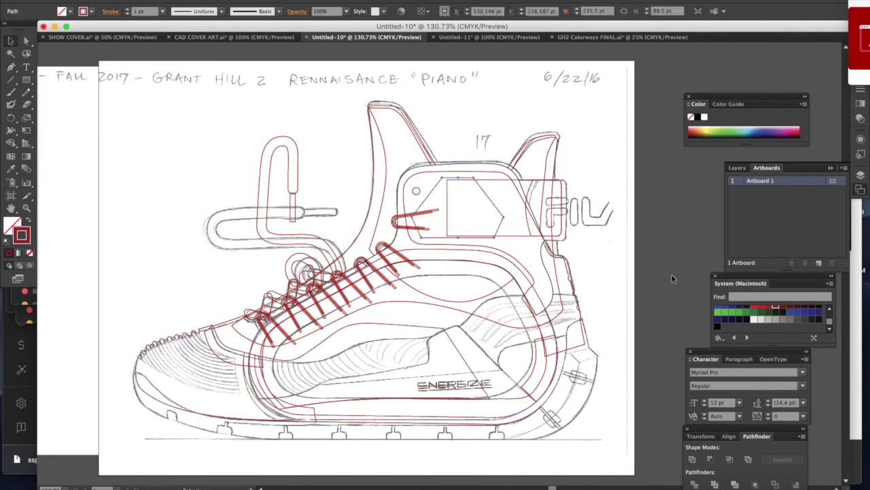
key("super+z")
key("super+z")
key("super+z")
key("super+z")
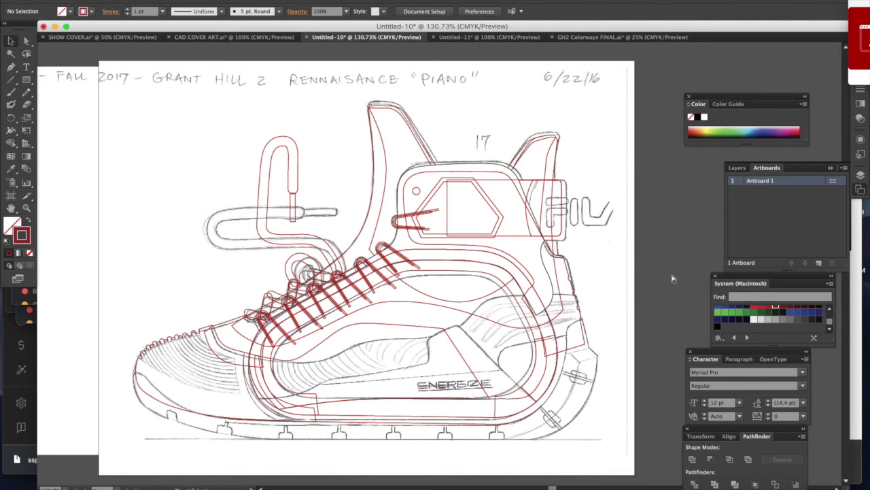
Step: Redo the badge's stitching, its inner emblem shape and the FILA logos on the badge and heel tab
key("super+z")
key("super+z")
key("super+z")
key("super+z")
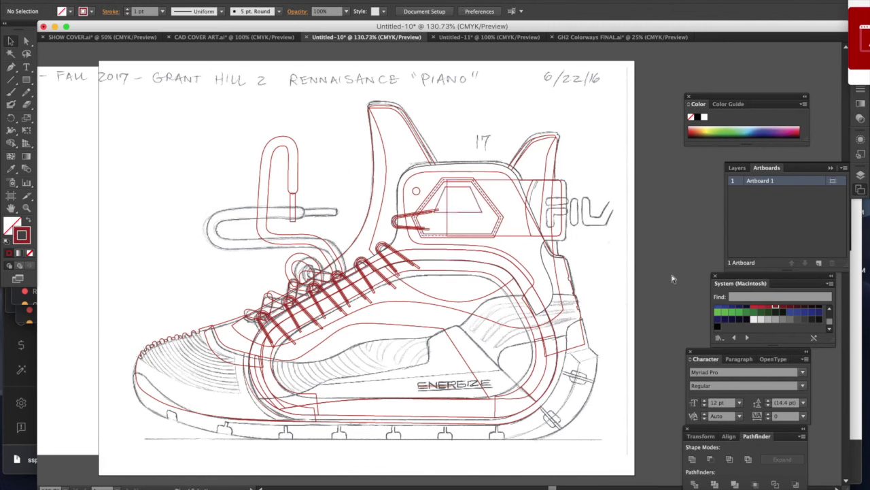
key("super+z")
key("super+z")
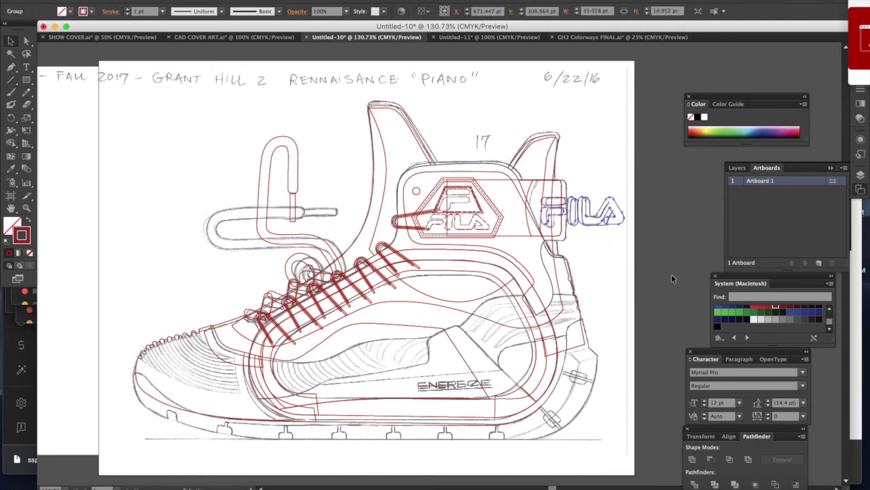
Step: Redo the midsole panels inside the oval and the outsole outline with its lugs
key("super+z")
key("super+z")
key("super+z")
key("super+z")
key("super+z")
key("super+z")
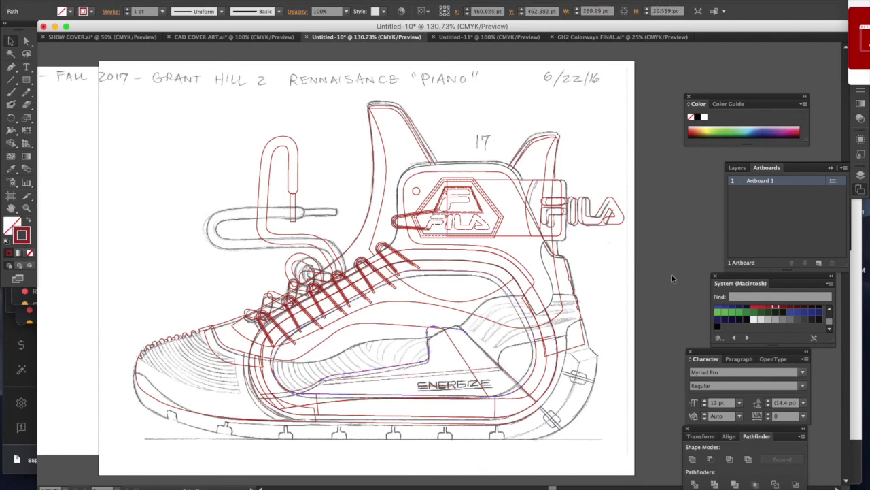
key("super+z")
key("super+z")
key("super+z")
key("super+z")
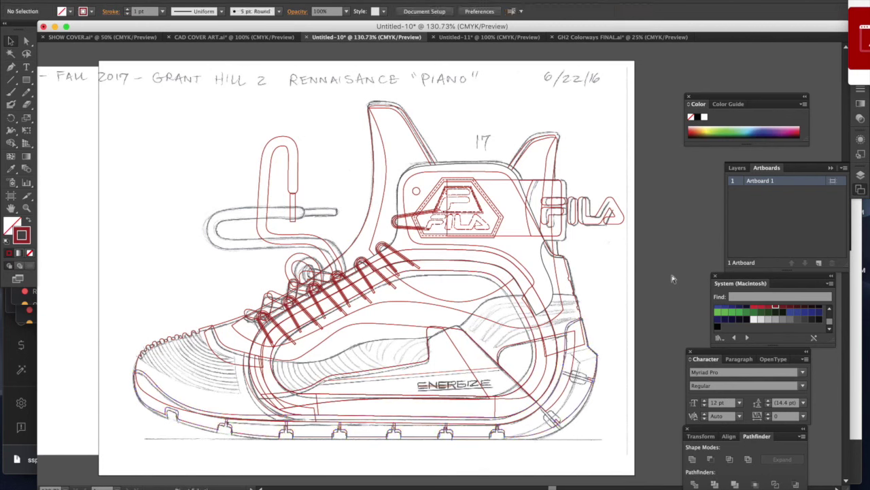
Step: Redo the ENERGIZED lettering, the outsole ribs and the contour lines on the strap and heel
key("super+z")
key("super+z")
key("super+z")
key("super+z")
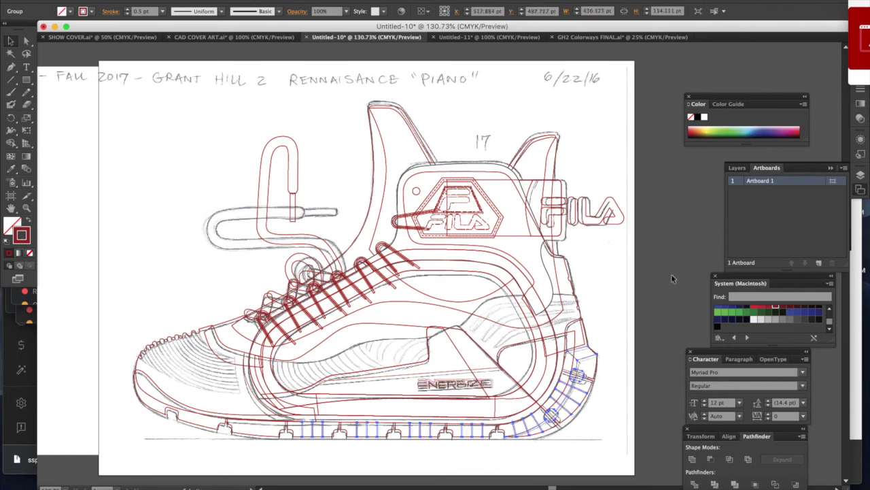
key("super+z")
key("super+z")
key("super+z")
key("super+z")
key("super+z")
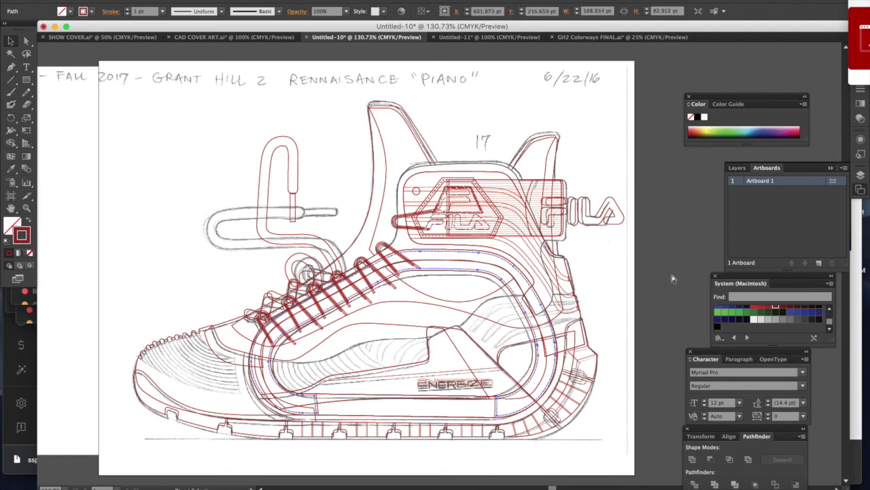
Step: Redo the oval ring's stitching, the toe and midfoot contour lines and the crosshatched mesh
key("super+z")
key("super+z")
key("super+z")
key("super+z")
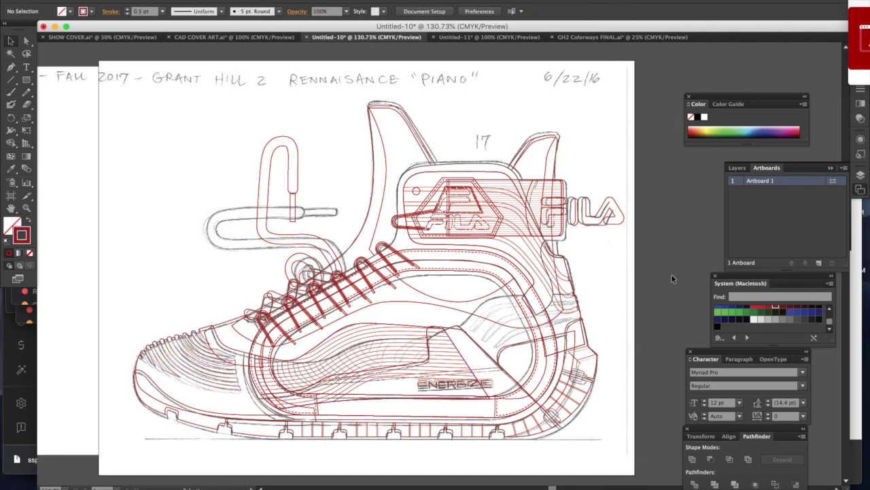
key("super+z")
key("super+z")
key("super+z")
key("super+z")
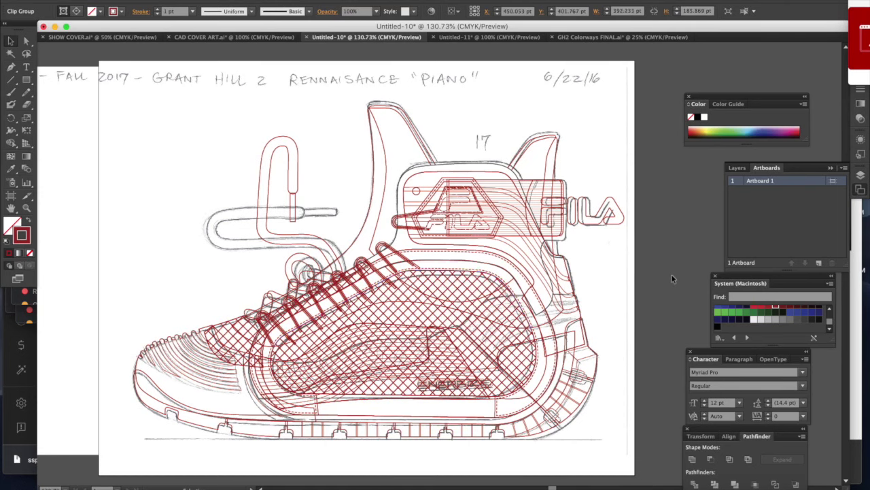
Step: Redo the masked mesh, the white fills and the navy and red coloring of the ring, badge and loops
key("super+a")
key("super+shift+z")
key("super+shift+z")
key("super+shift+z")
key("super+shift+z")
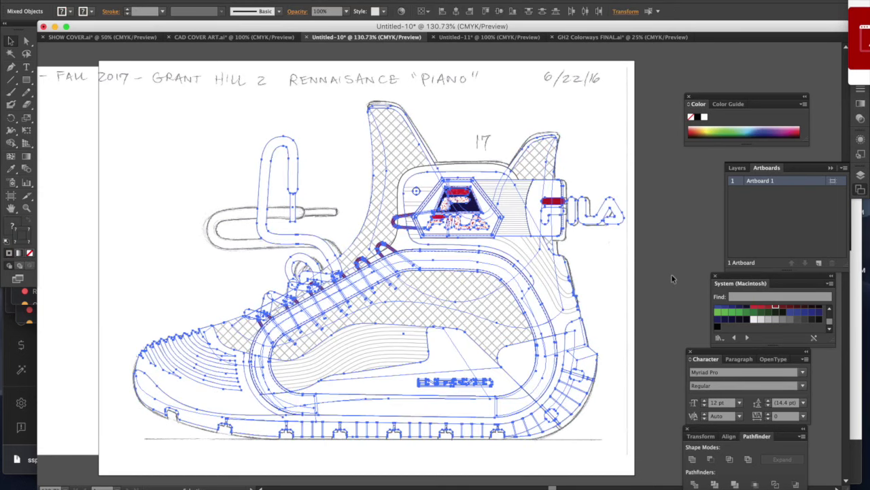
key("super+shift+z")
key("super+shift+z")
key("super+shift+z")
key("super+shift+z")
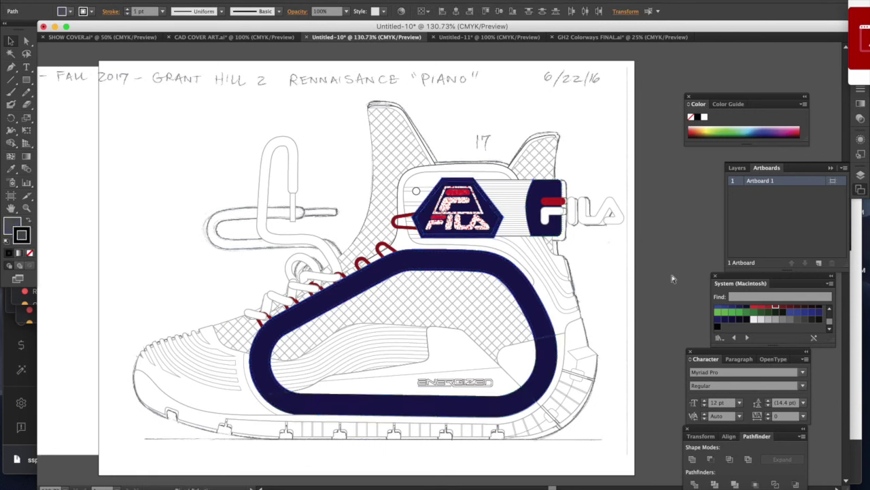
Step: Redo the heavy black silhouette outlines and the first gradient shading on the lower part of the navy ring
key("super+shift+z")
key("super+shift+z")
key("super+shift+z")
key("super+shift+z")
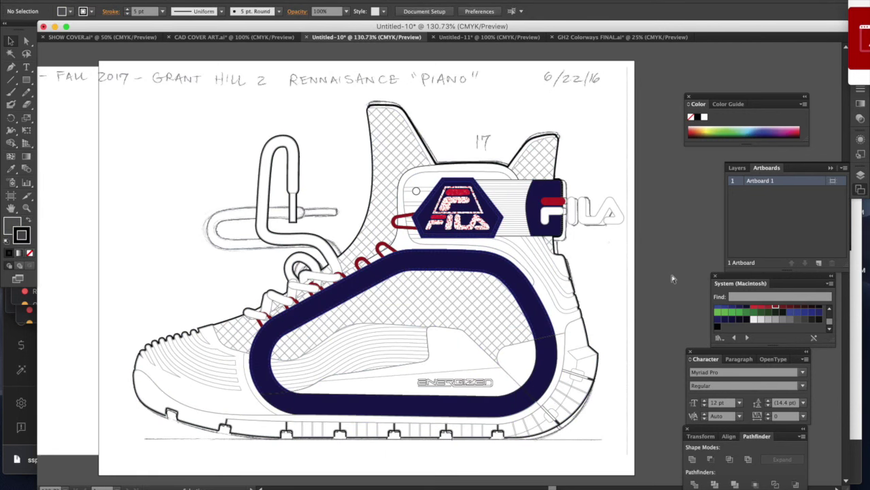
key("super+shift+z")
key("super+shift+z")
key("super+shift+z")
key("super+shift+z")
key("super+shift+z")
key("super+shift+z")
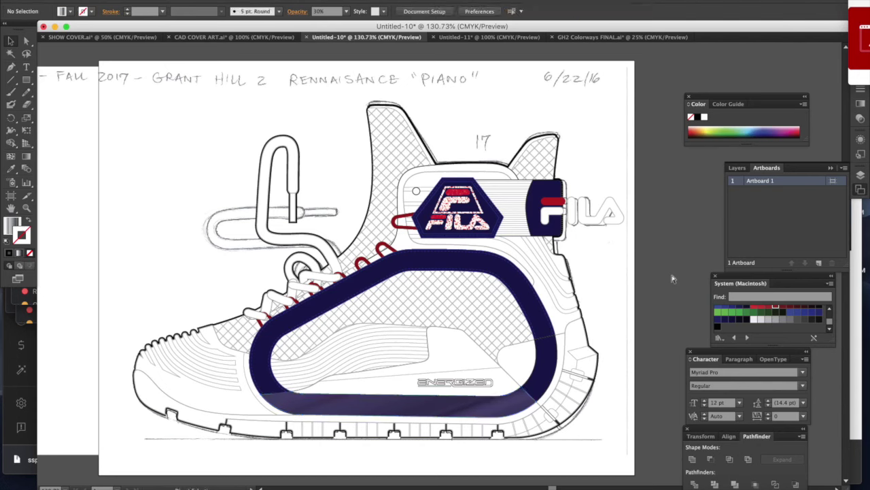
Step: Redo the remaining 30% opacity gradient shading around the navy oval ring
key("super+shift+z")
key("super+shift+z")
key("super+shift+z")
key("super+shift+z")
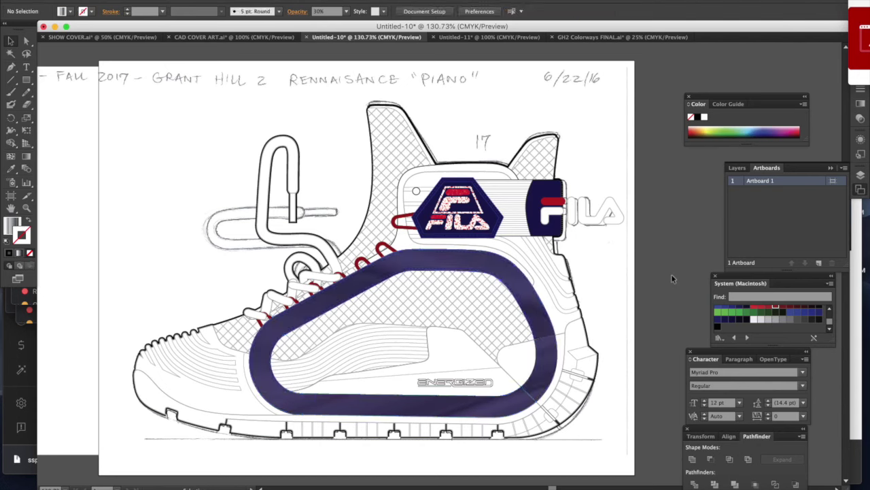
key("super+shift+z")
key("super+shift+z")
key("super+shift+z")
key("super+shift+z")
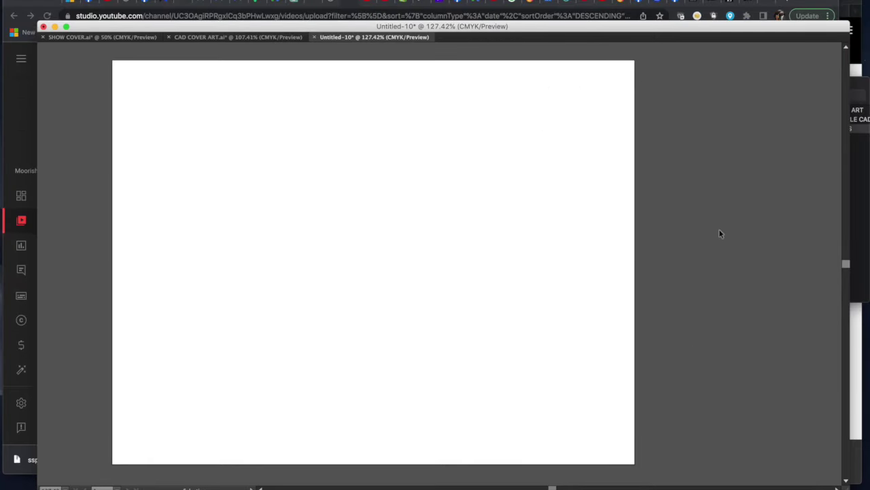
Step: Paste the copied black FILA shoe artwork into the blank Untitled-10 document and center it on the artboard
left_click(720, 233)
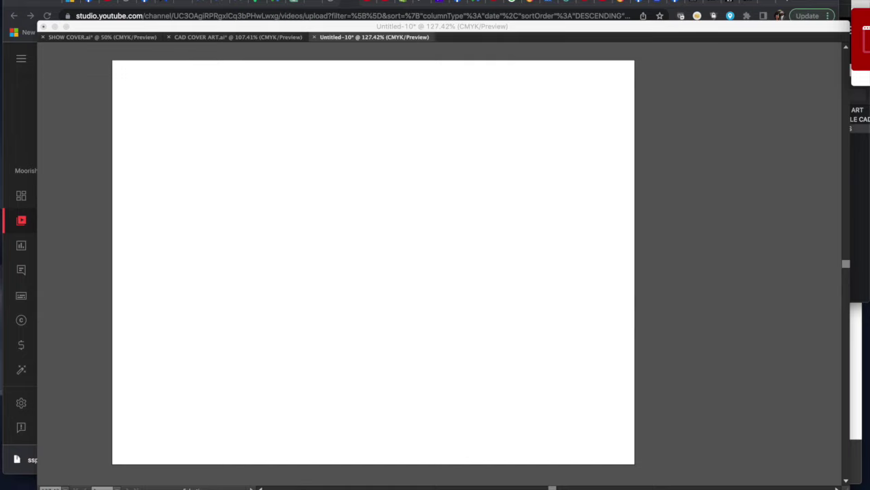
left_click(761, 89)
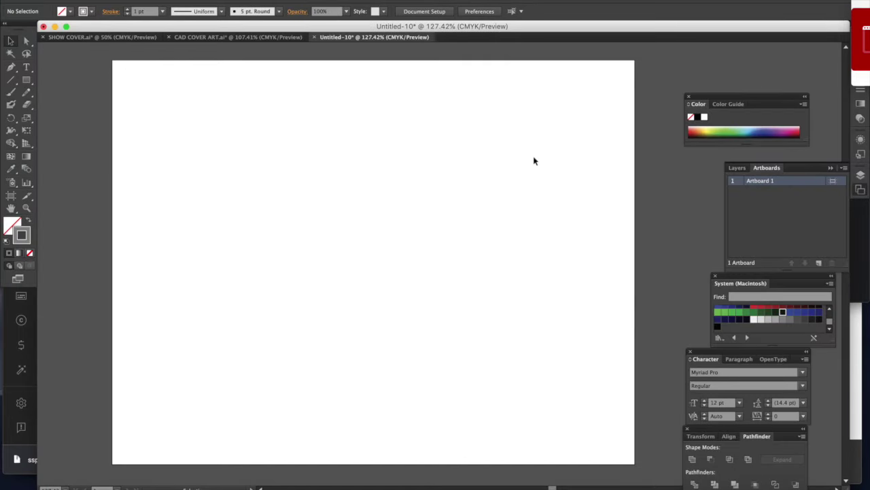
key("super+v")
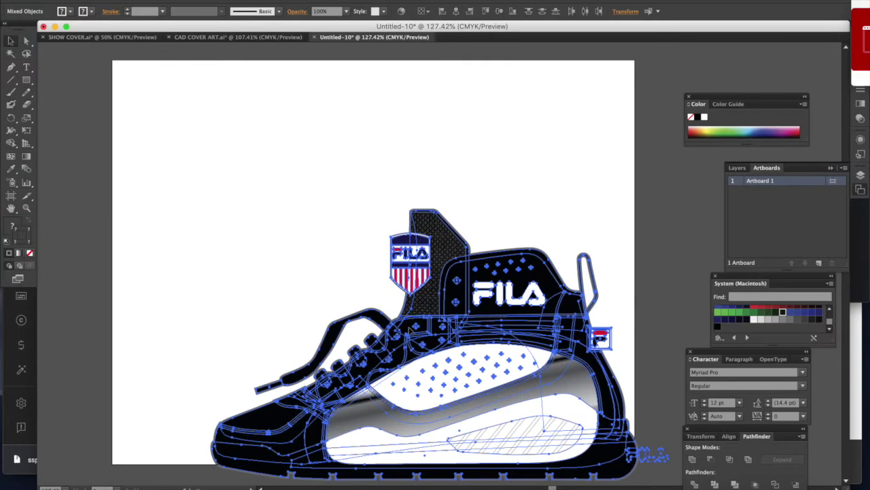
left_click_drag(440, 375, 380, 277)
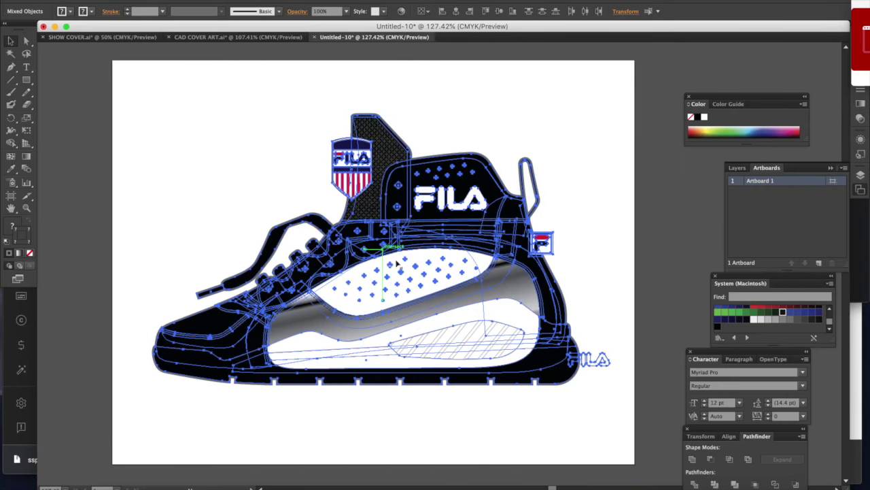
left_click(651, 188)
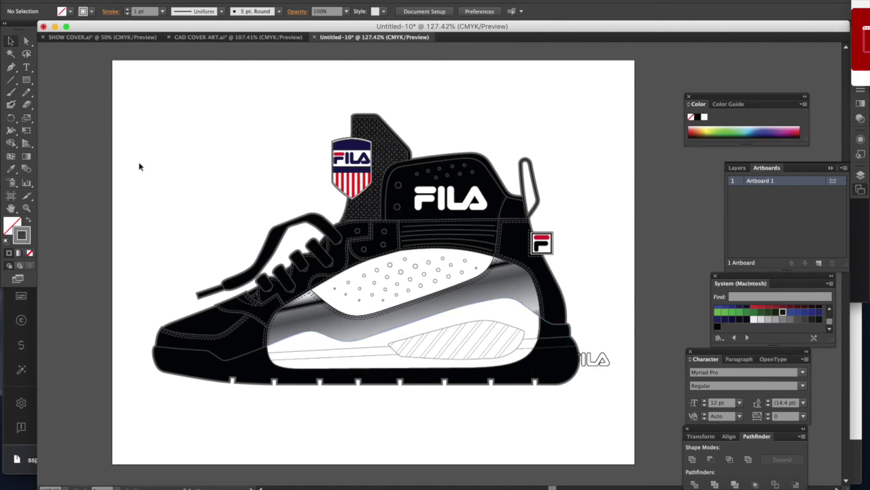
left_click_drag(136, 100, 619, 429)
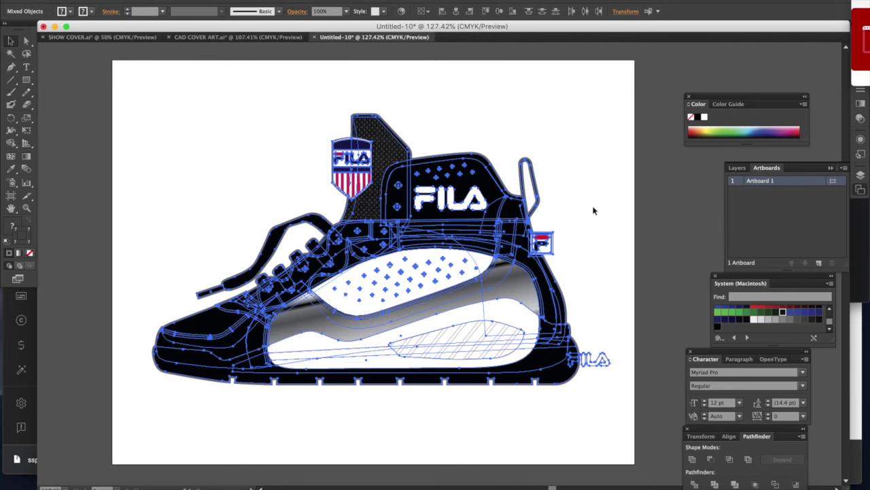
left_click(614, 139)
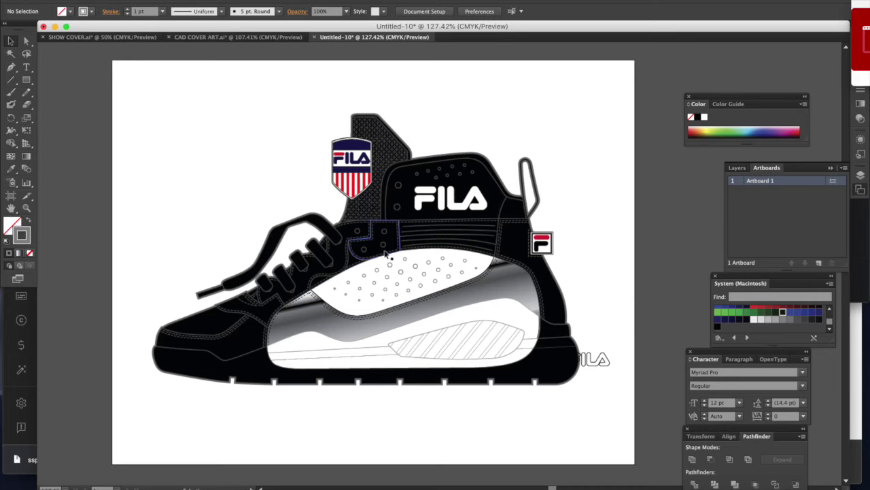
Step: Recolor the group of horizontal lines on the ankle panel with a dark red stroke swatch
left_click(449, 236)
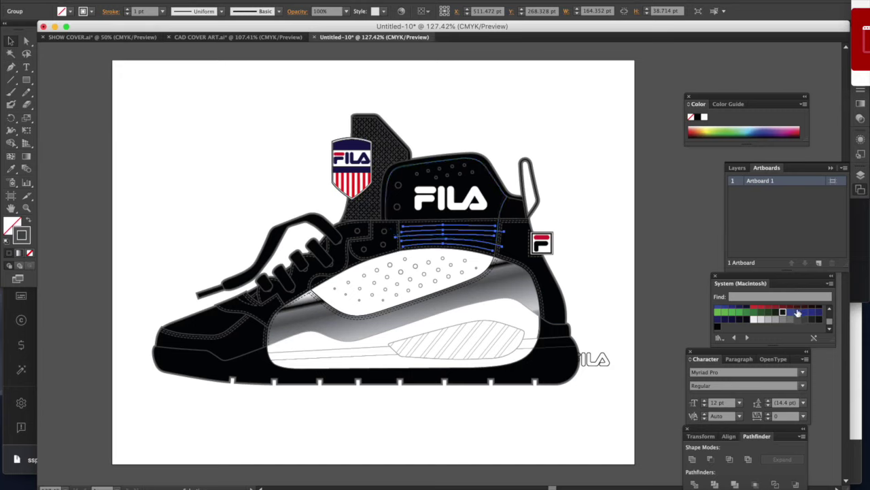
scroll(797, 314, "up", 1)
left_click(798, 315)
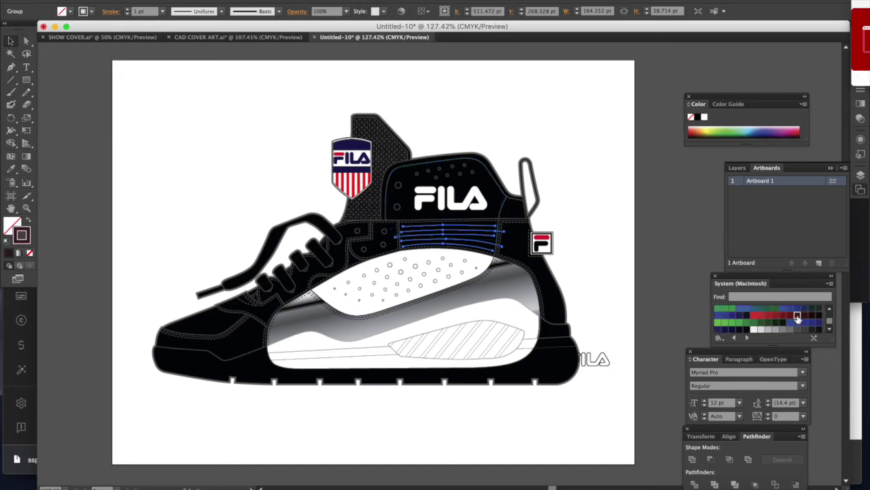
key("super+shift+a")
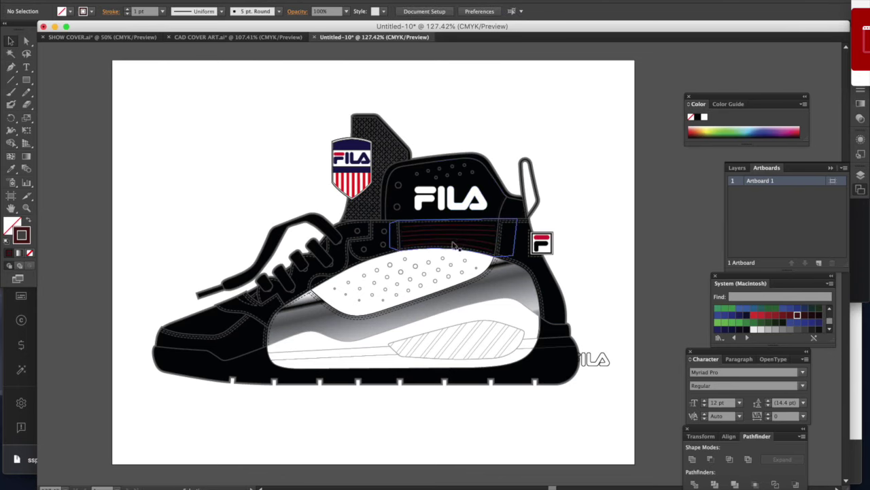
Step: Apply the same dark red stroke to the ankle panel shape behind the horizontal lines
left_click(476, 236)
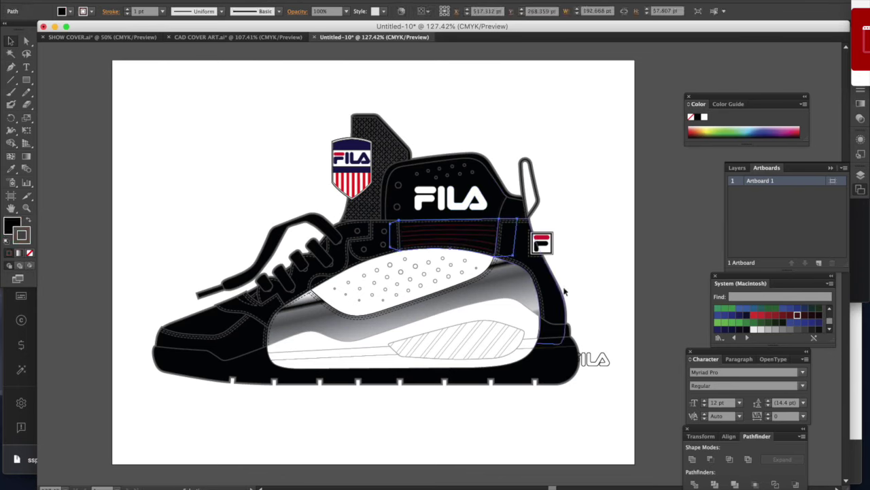
left_click(797, 316)
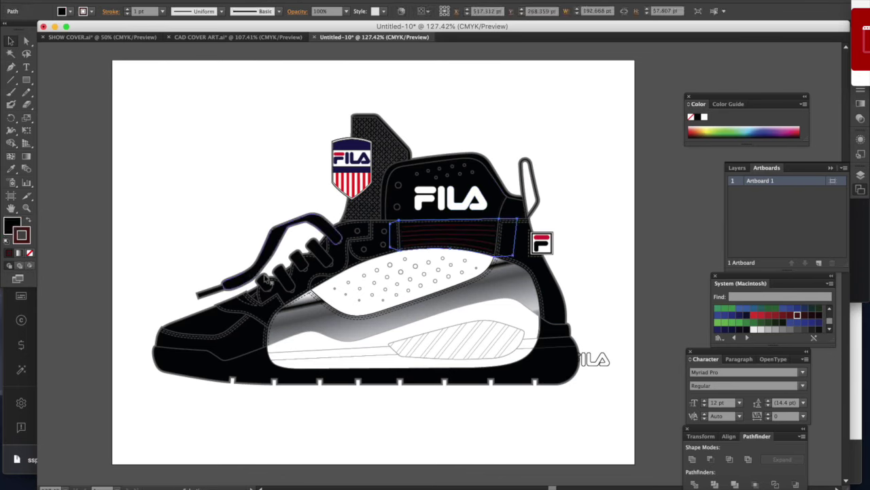
left_click(430, 227)
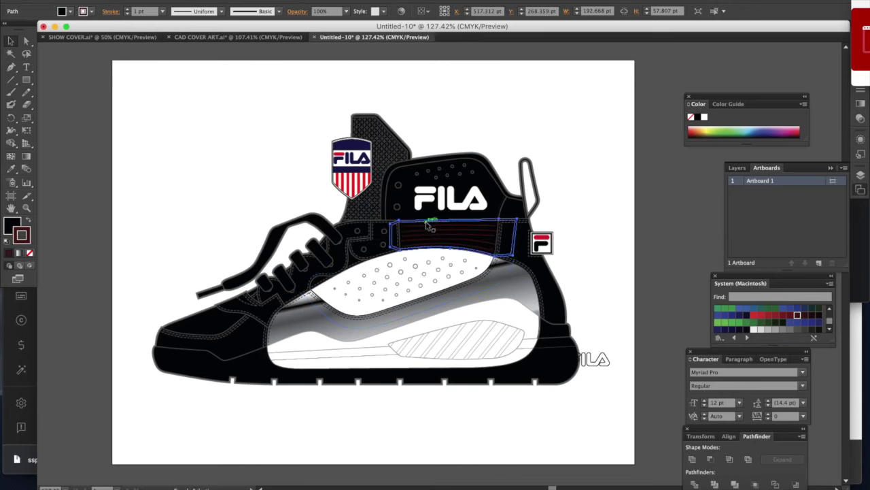
Step: Fill the ankle panel behind the horizontal lines with a bright red swatch
left_click(426, 222, "shift")
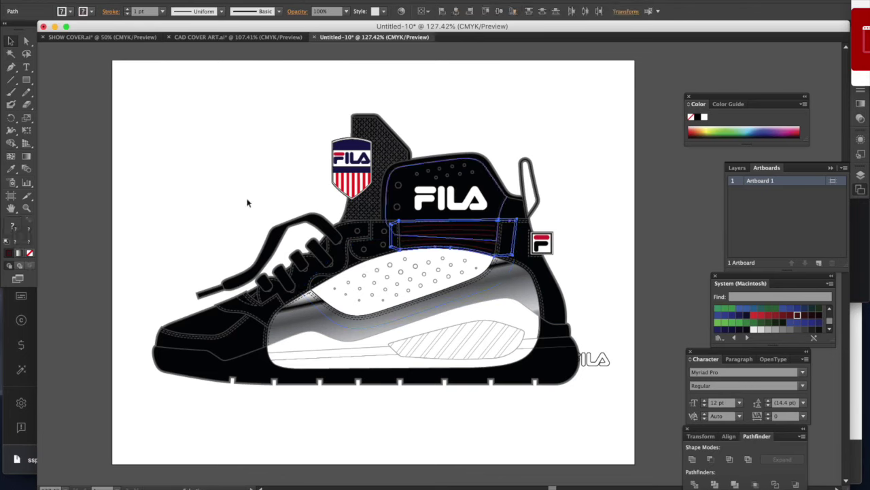
left_click(798, 317)
left_click(572, 180)
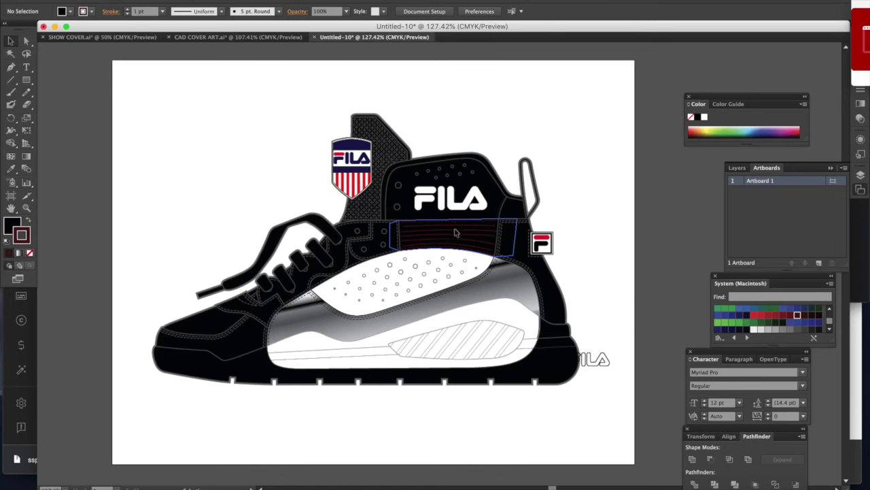
left_click(457, 233)
key("x")
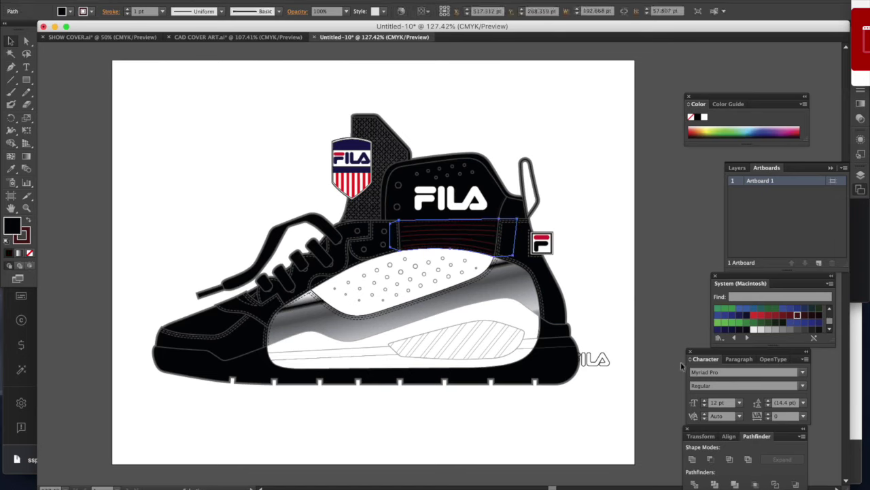
left_click(768, 317)
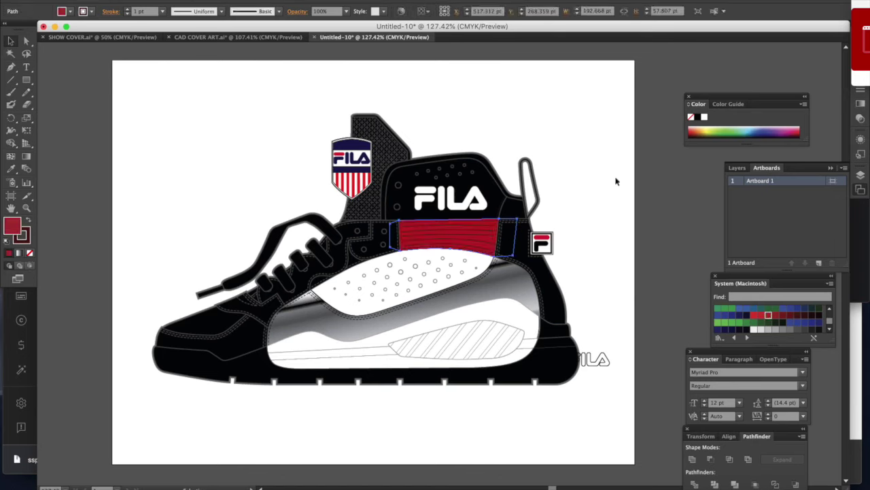
left_click(617, 158)
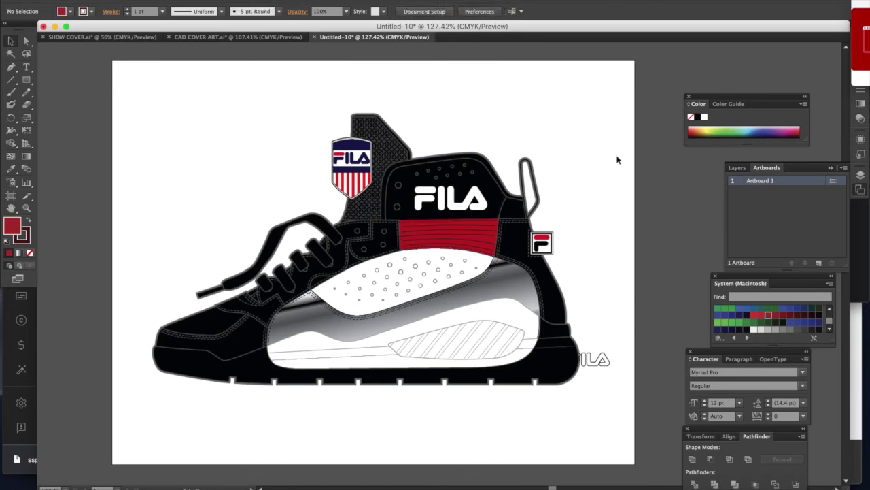
Step: Recolor the stitching on the toe, lace area and eyestay panels with a golden yellow stroke and no fill
left_click(494, 198)
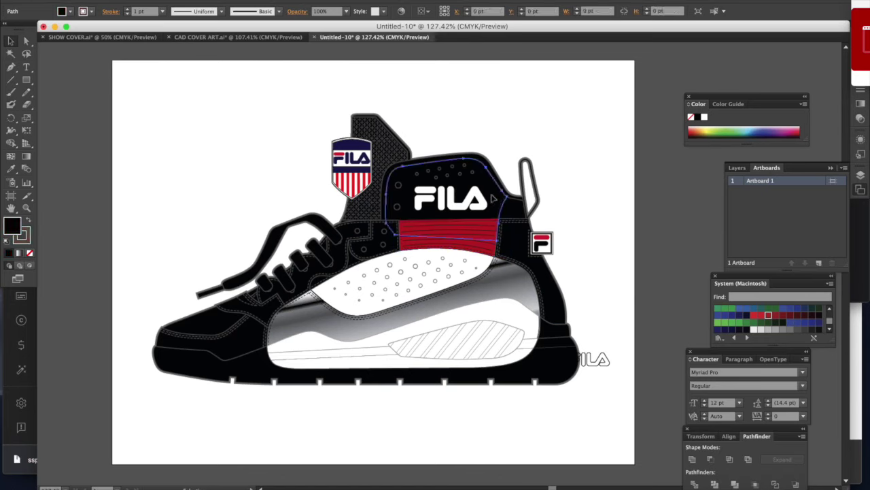
left_click(232, 336)
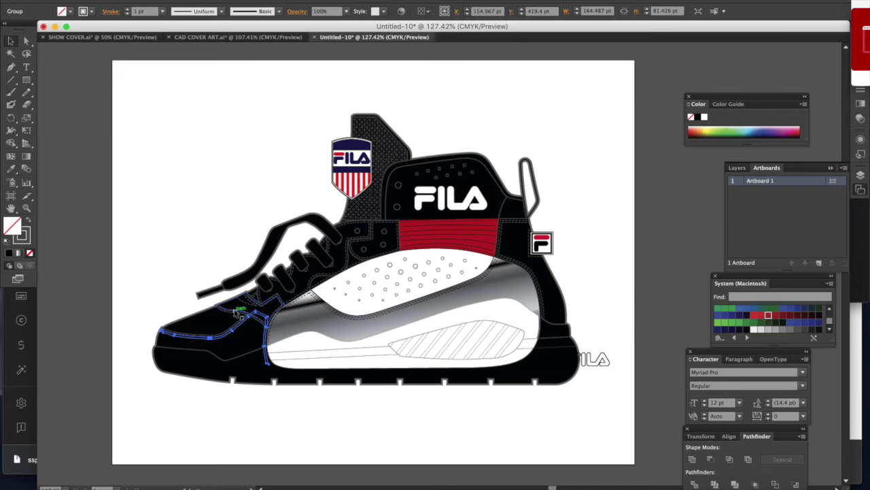
left_click(301, 291, "shift")
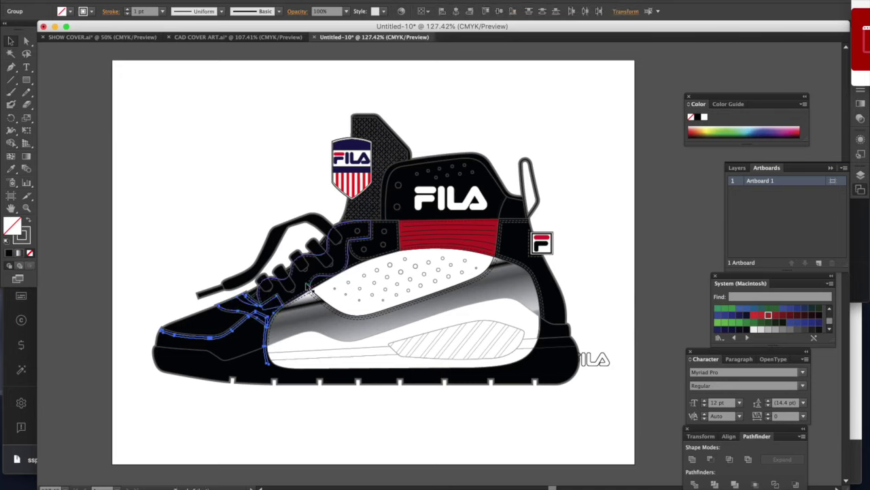
left_click(362, 263, "shift")
left_click(365, 264, "shift")
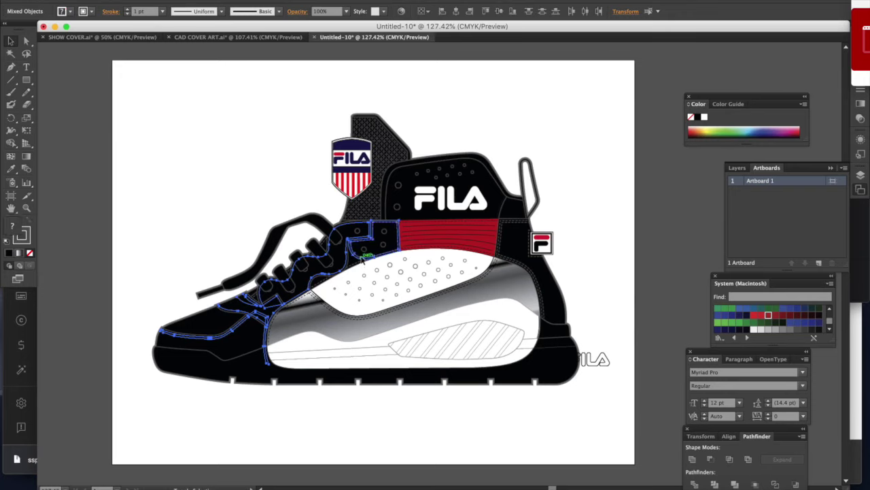
key("slash")
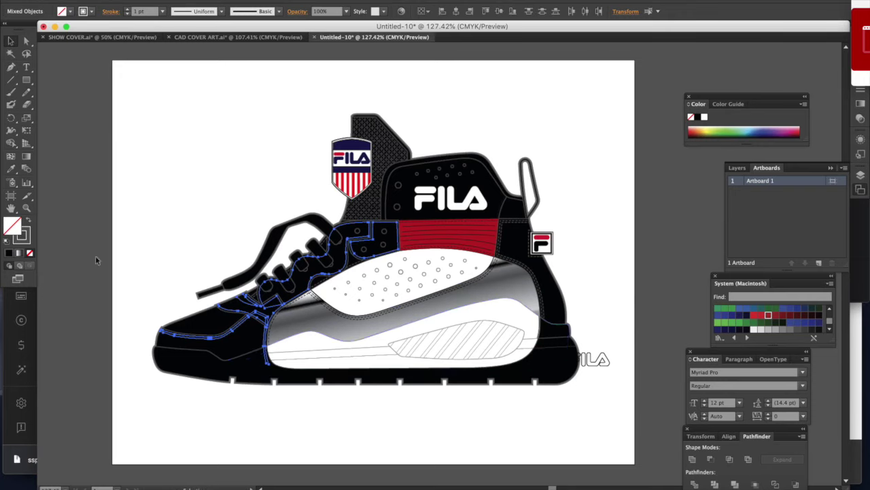
left_click(23, 237)
scroll(787, 331, "down", 3)
left_click(796, 308)
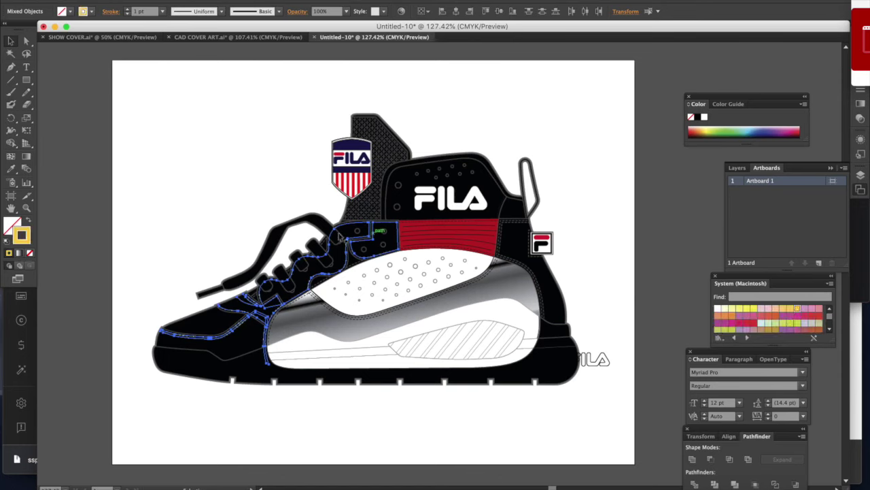
left_click(199, 224)
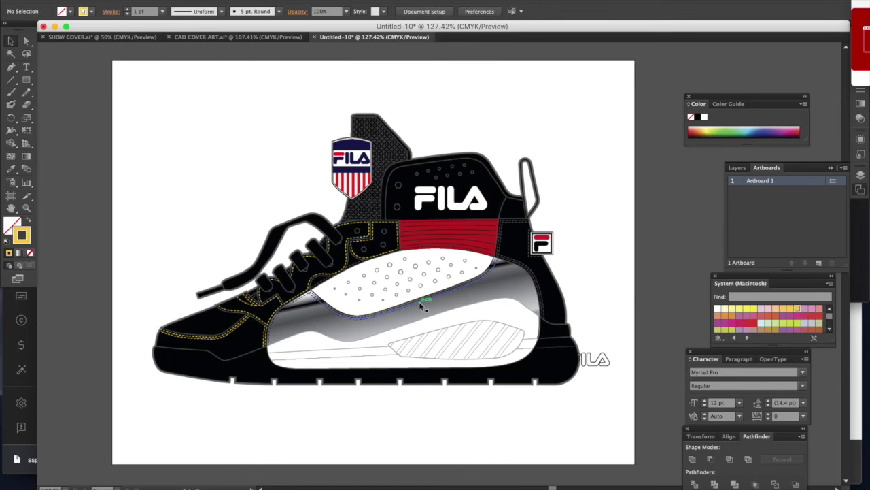
Step: Give the collar and heel panels the dark red stroke swatch and the bright red fill swatch
left_click_drag(487, 181, 495, 173)
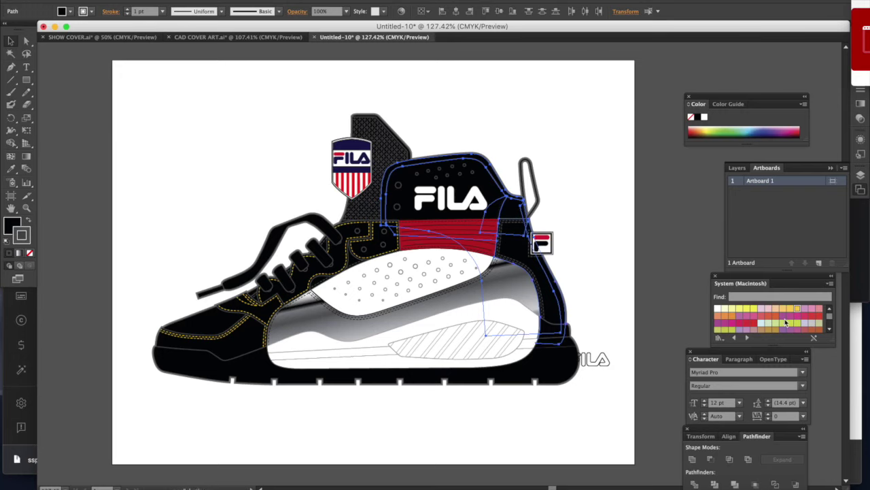
scroll(789, 323, "down", 3)
scroll(792, 321, "up", 1)
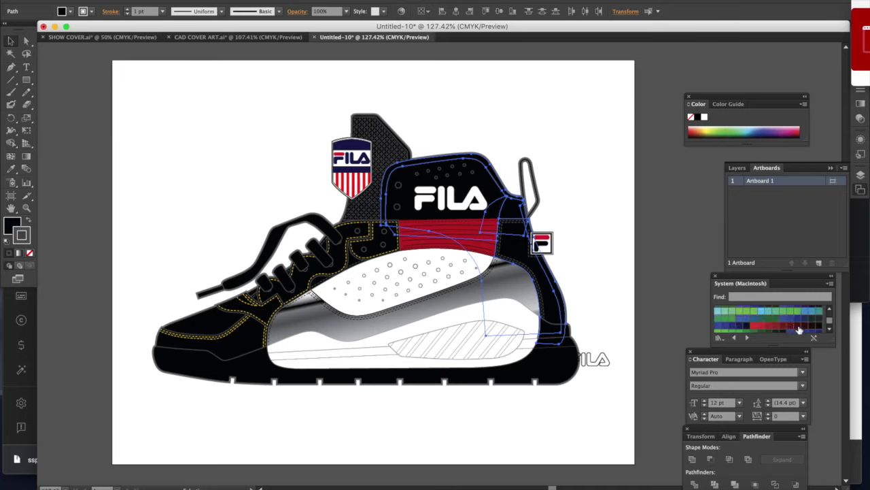
left_click(797, 325)
left_click(13, 226)
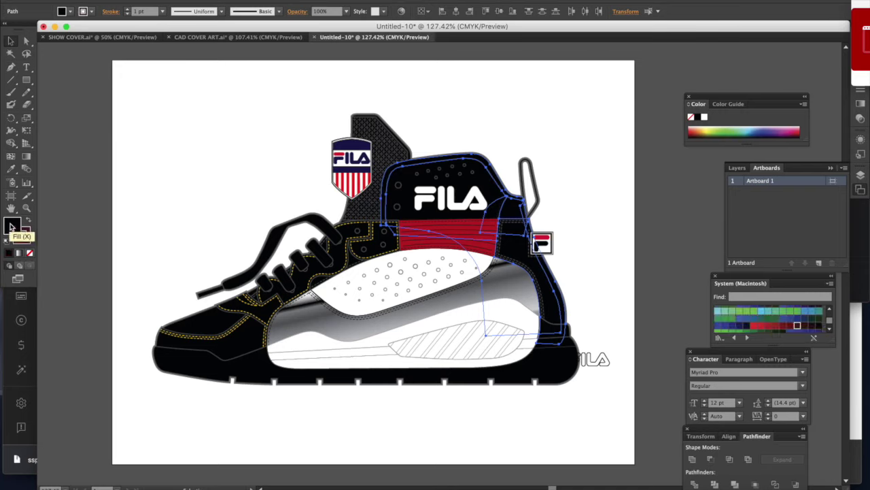
left_click(768, 325)
left_click(586, 177)
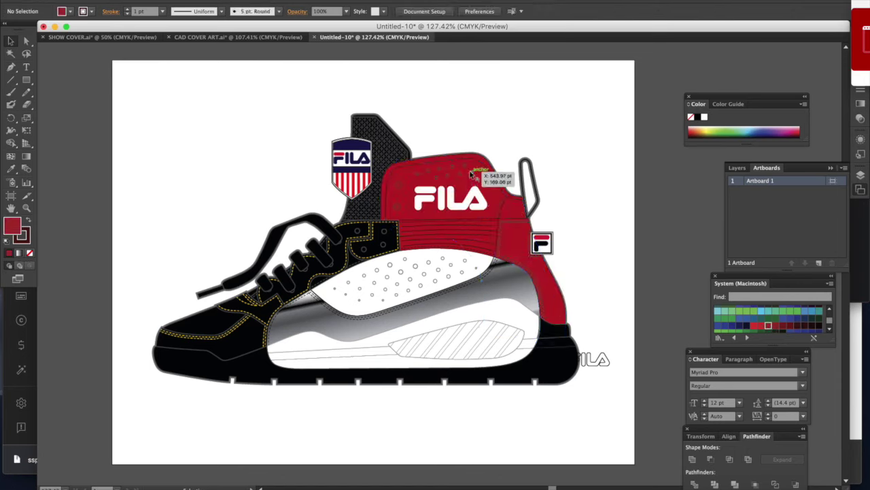
Step: Recolor the perforation circles on the red collar panel with the dark red stroke swatch
left_click(476, 178)
left_click(398, 186, "shift")
left_click(398, 207, "shift")
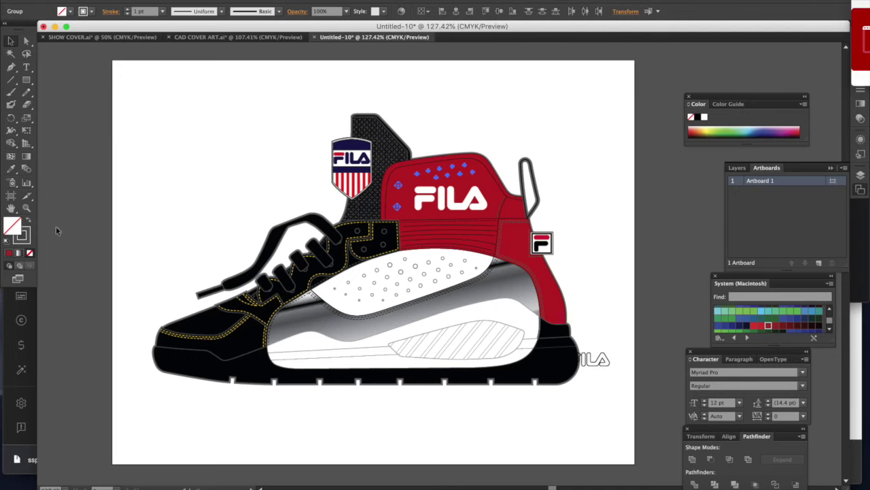
left_click(26, 234)
left_click(797, 326)
left_click(633, 218)
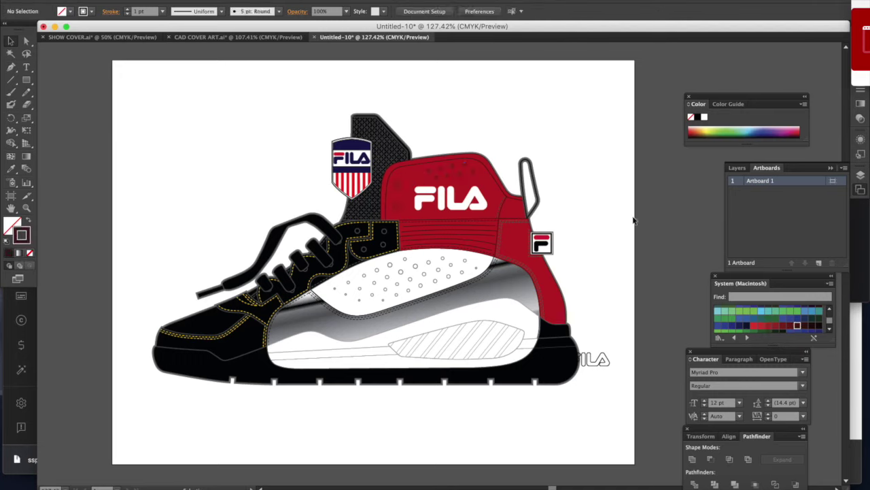
Step: Apply the dark red stroke swatch to the stitching group on the heel panel
left_click(523, 223)
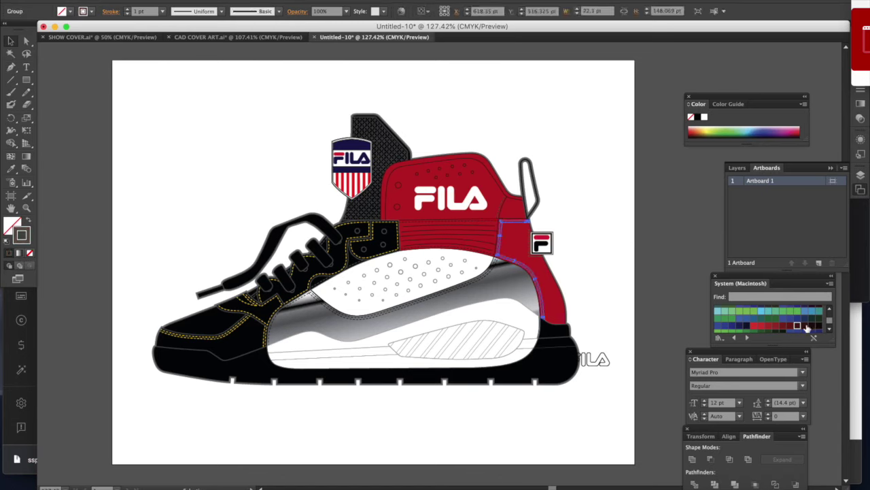
left_click(798, 327)
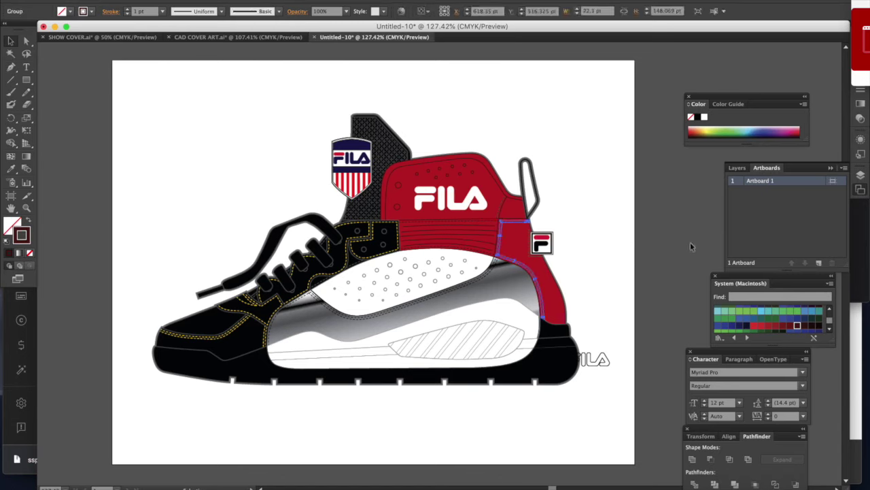
left_click(653, 242)
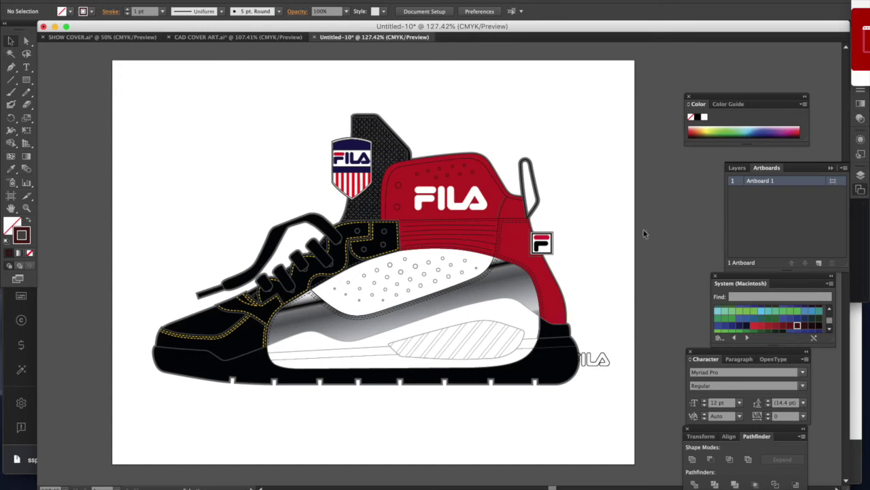
Step: Move the tongue's mesh pattern off the shoe onto the blank artboard area beside it
left_click(390, 145)
left_click_drag(390, 144, 229, 109)
key("super+z")
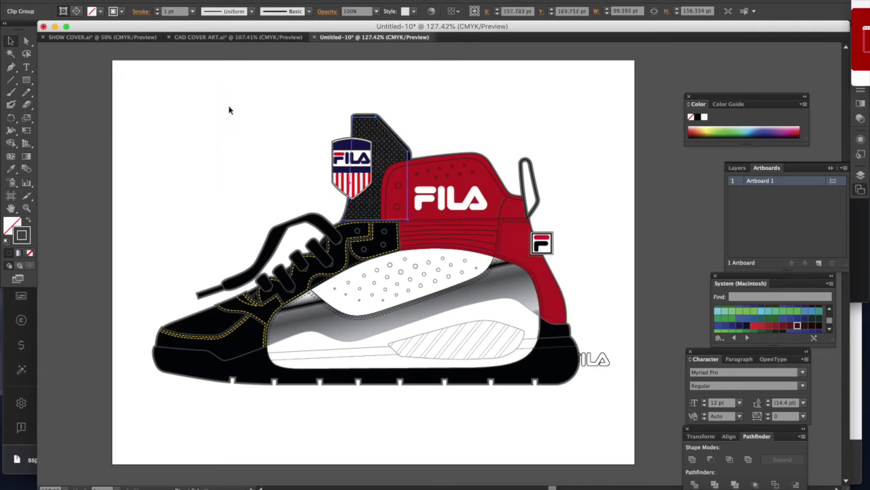
left_click_drag(383, 145, 220, 126)
left_click(266, 110)
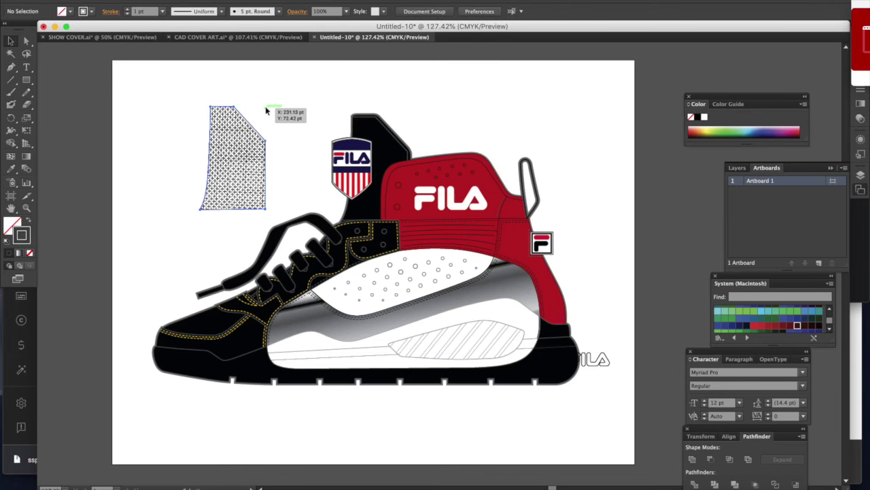
Step: Release the clipping mask of the mesh pattern to expose its full set of dashed lines
left_click(231, 174)
right_click(229, 175)
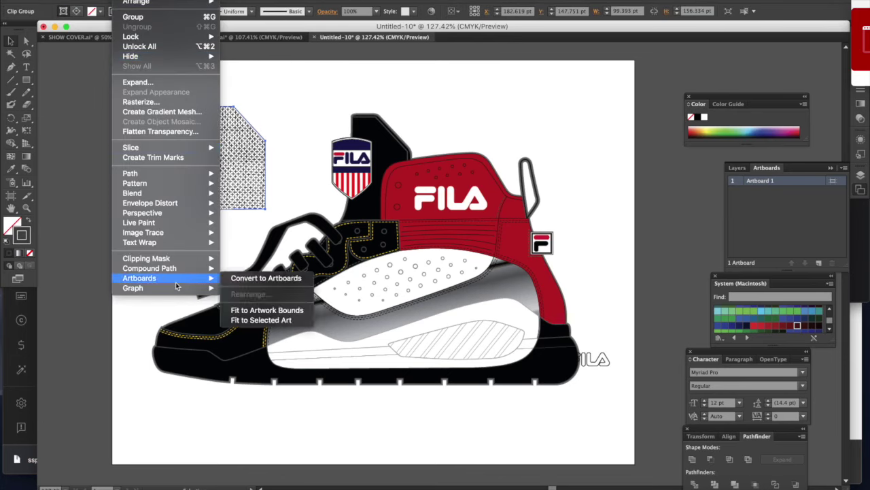
mouse_move(170, 261)
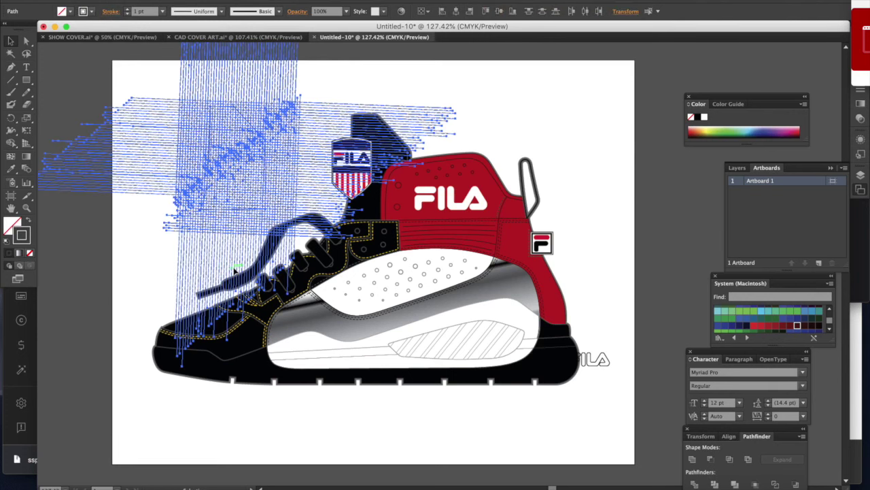
left_click(134, 240)
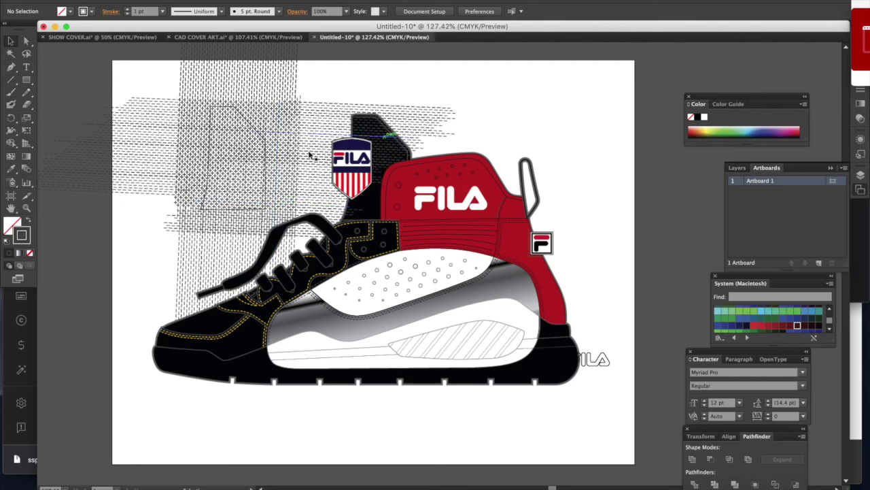
Step: Undo the clipping mask release and the move of the mesh pattern
key("super+z")
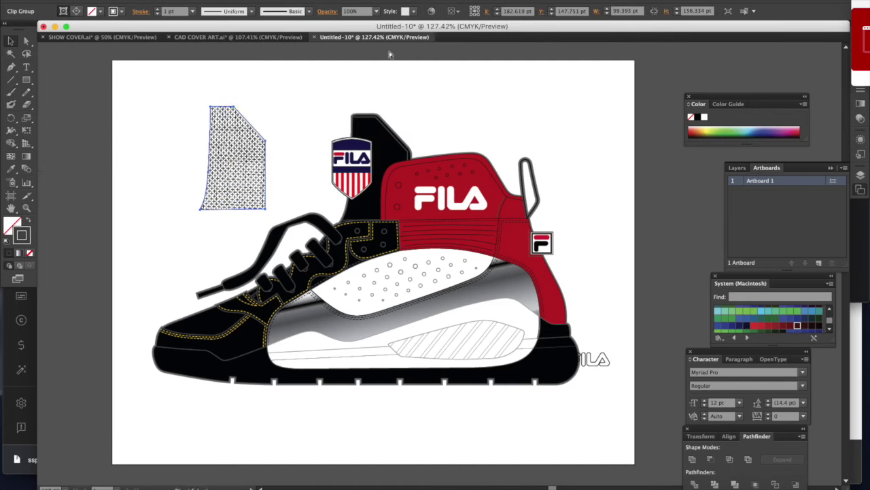
key("super+z")
left_click(495, 112)
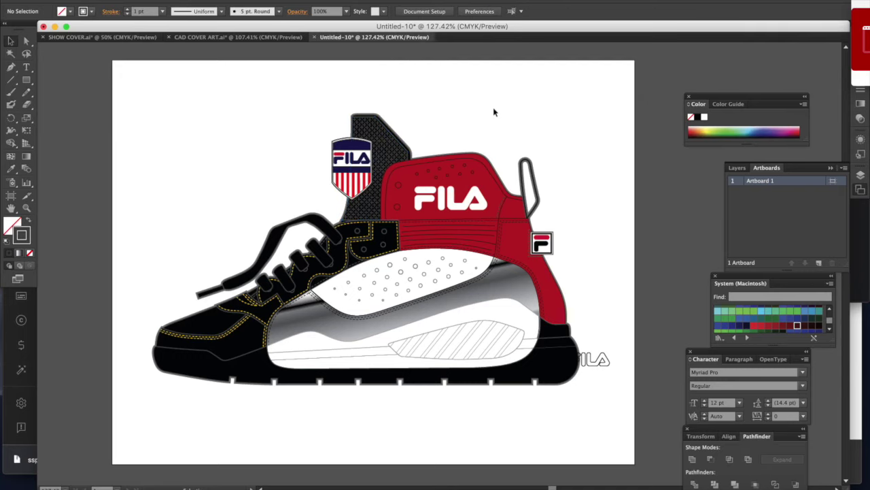
Step: Unlock all objects and move the complete sole unit with its FILA logo down, clear of the shoe's upper
left_click(128, 0)
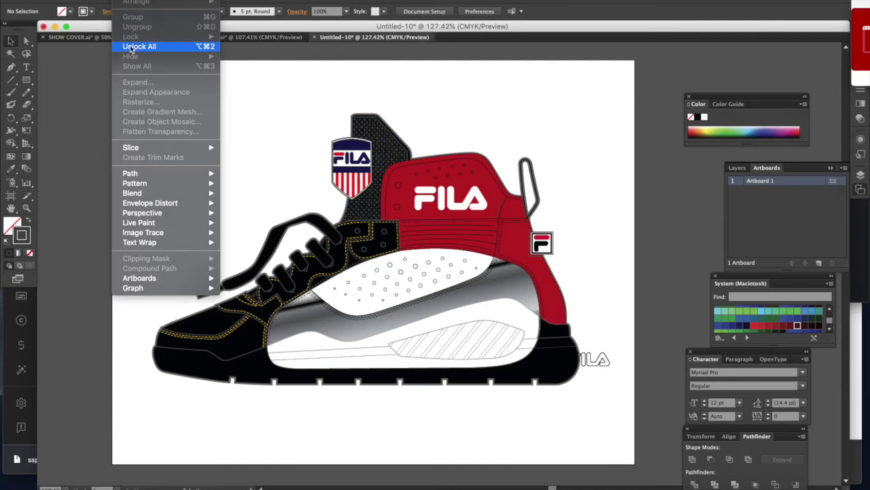
left_click(134, 47)
left_click_drag(151, 94, 573, 293)
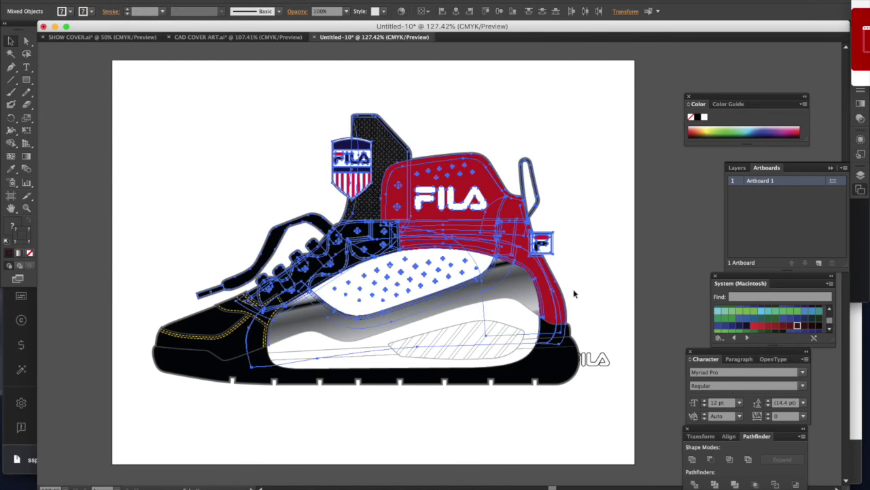
left_click(232, 274)
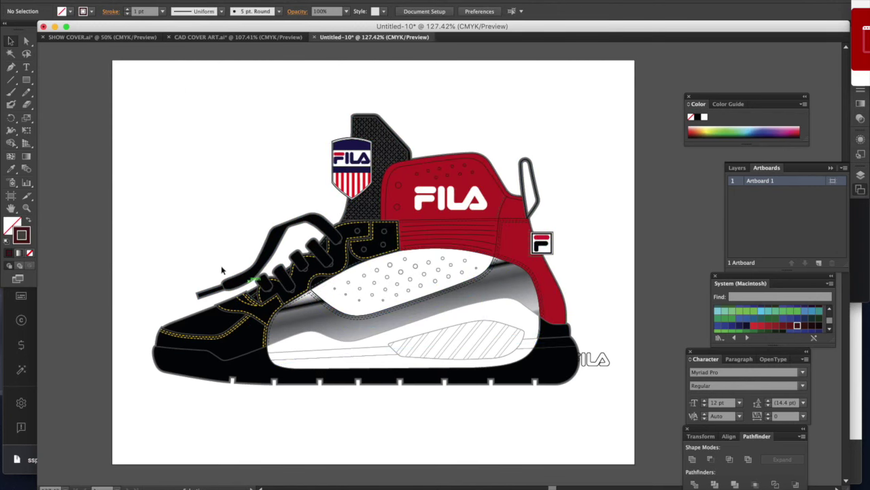
left_click_drag(174, 246, 357, 323)
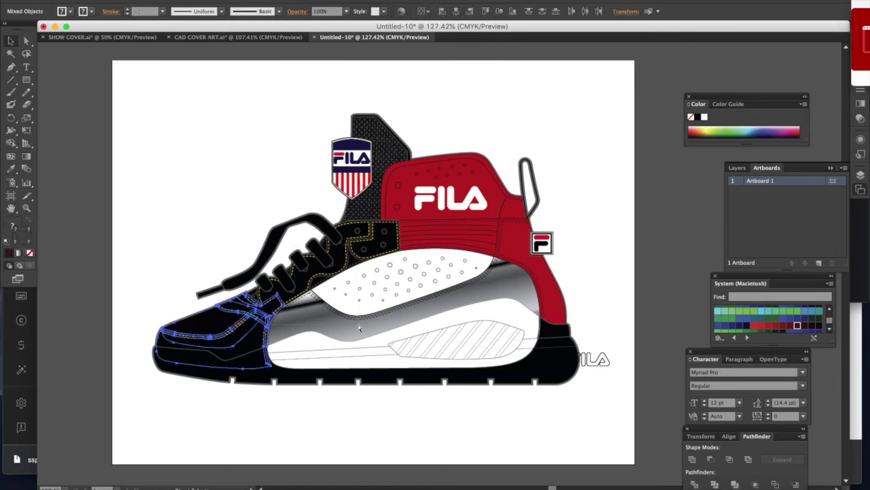
left_click(359, 327)
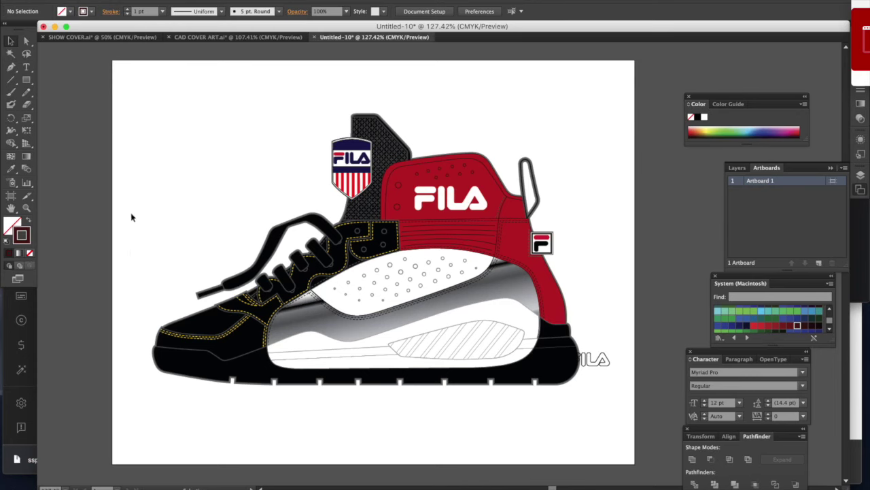
left_click_drag(131, 274, 611, 432)
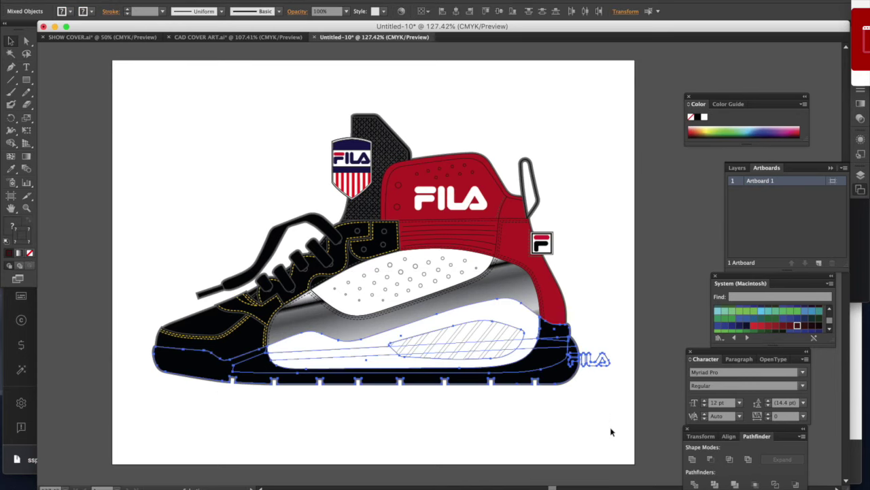
left_click_drag(497, 348, 499, 418)
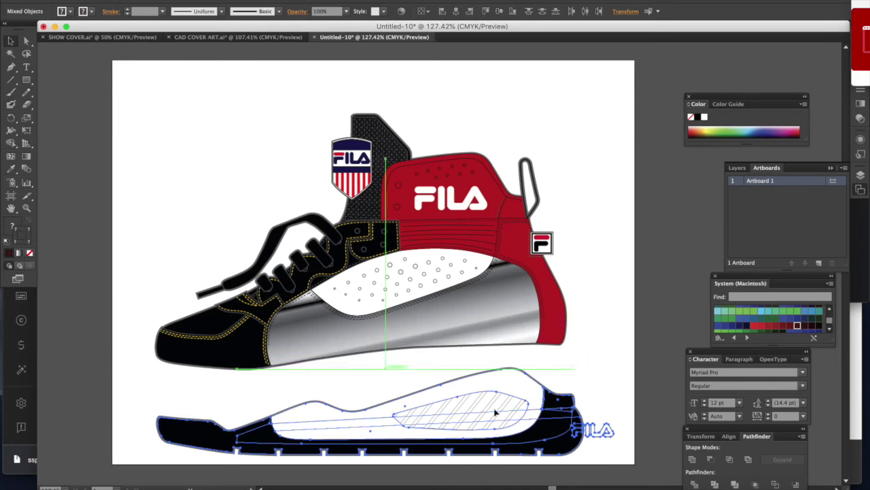
Step: Undo the sole unit's move so that it sits back under the shoe's upper
left_click(626, 286)
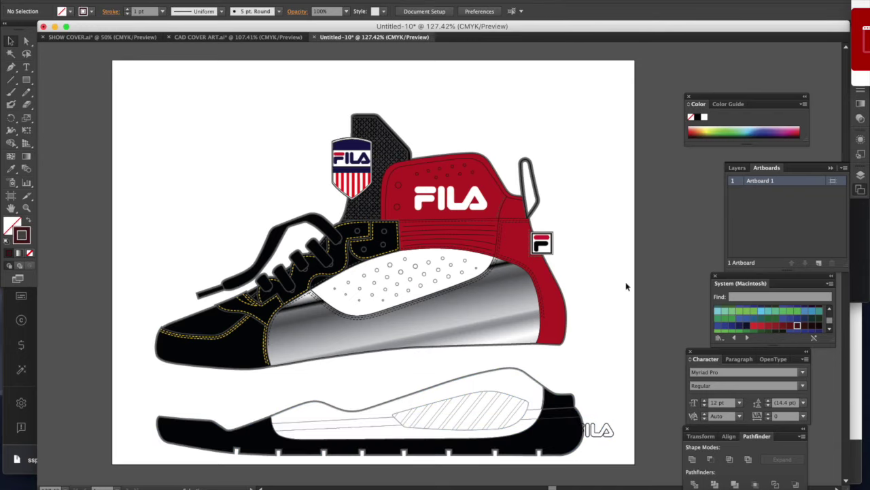
key("super+z")
key("super+z")
left_click(626, 282)
Step: Unlock all objects, select the complete shoe drawing across the artboard, and undo any shift of it
left_click_drag(130, 89, 194, 179)
left_click(133, 2)
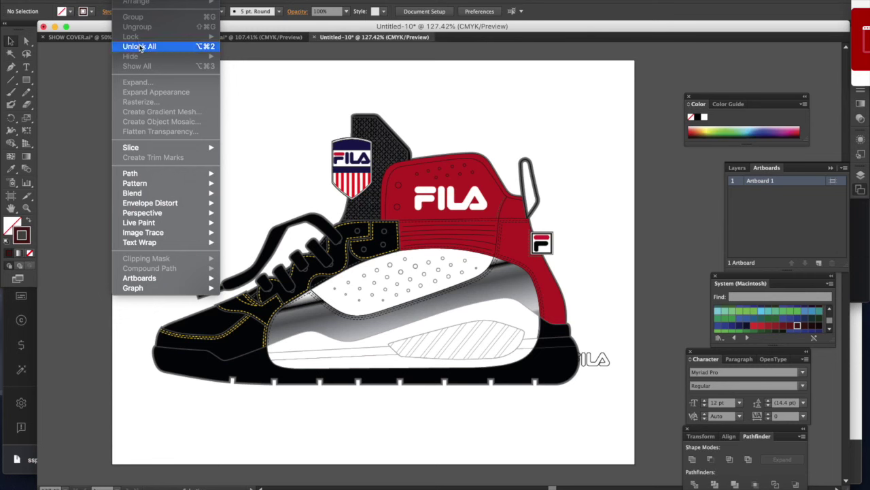
left_click(192, 43)
left_click_drag(142, 93, 639, 433)
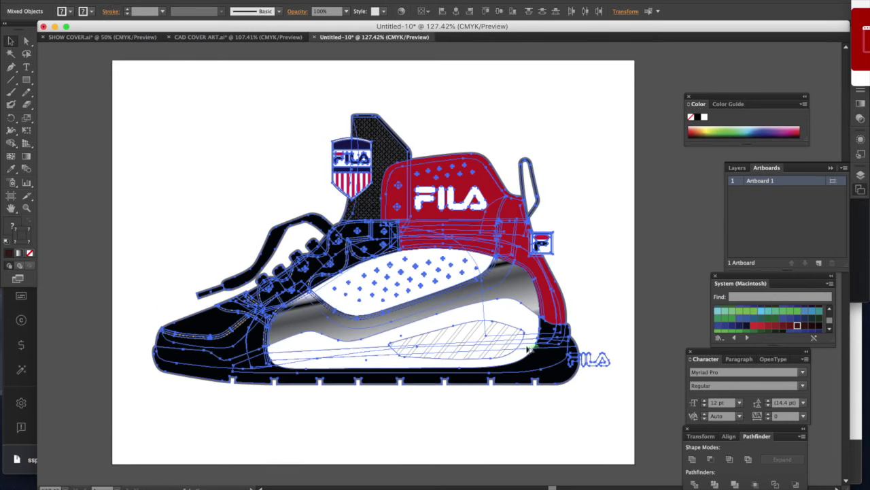
left_click_drag(528, 348, 73, 182)
key("super+z")
left_click(171, 205)
Step: Fill the black toe panels with a green swatch from the System (Macintosh) library
left_click(215, 321)
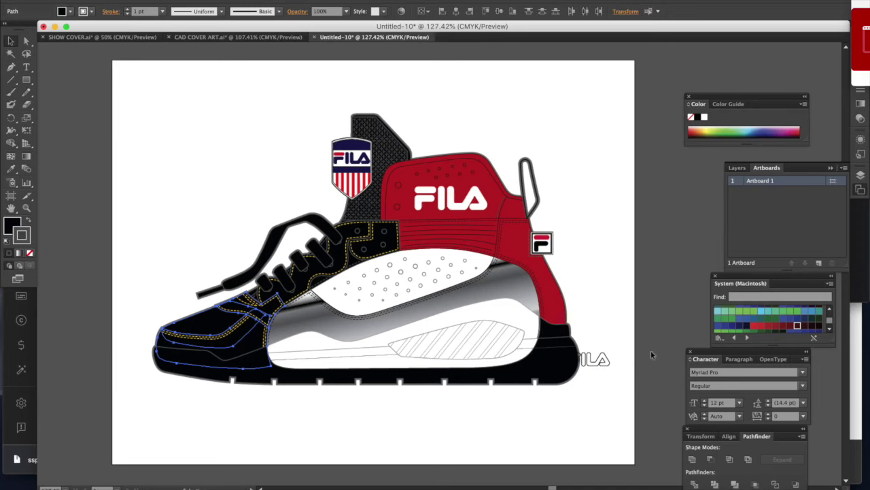
scroll(780, 332, "down", 2)
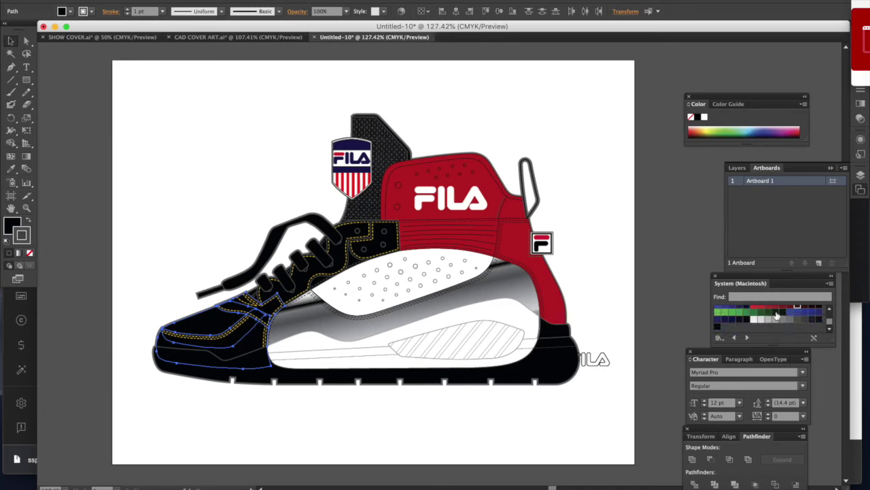
left_click(777, 316)
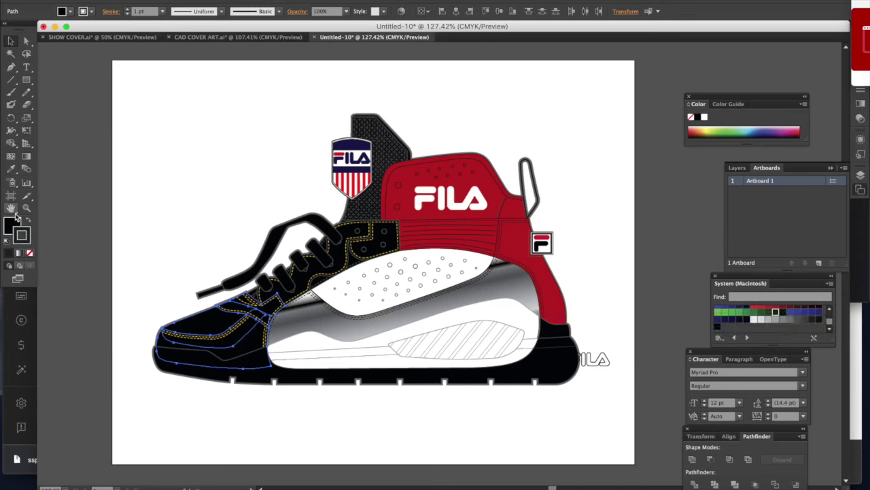
left_click(753, 312)
left_click(221, 155)
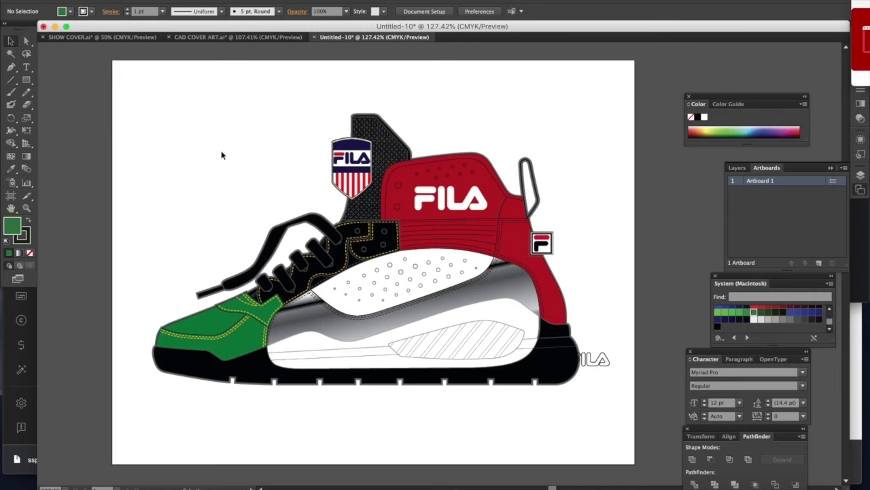
Step: Apply black to the stroke of the perforation dots on the white midfoot panel
left_click(412, 266)
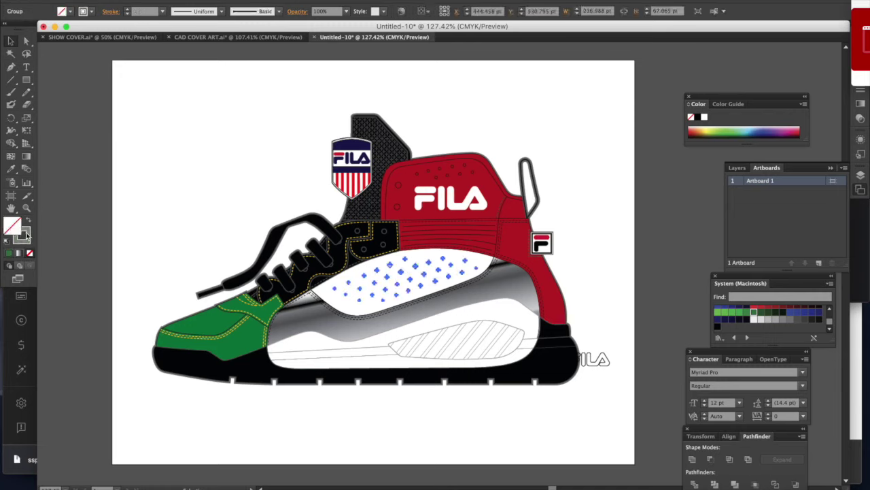
left_click(718, 326)
left_click(626, 174)
Step: Undo the whole series of color changes back to the black shoe with gray stitching and lines
key("super+z")
key("super+z")
key("super+z")
key("super+z")
key("super+z")
key("super+z")
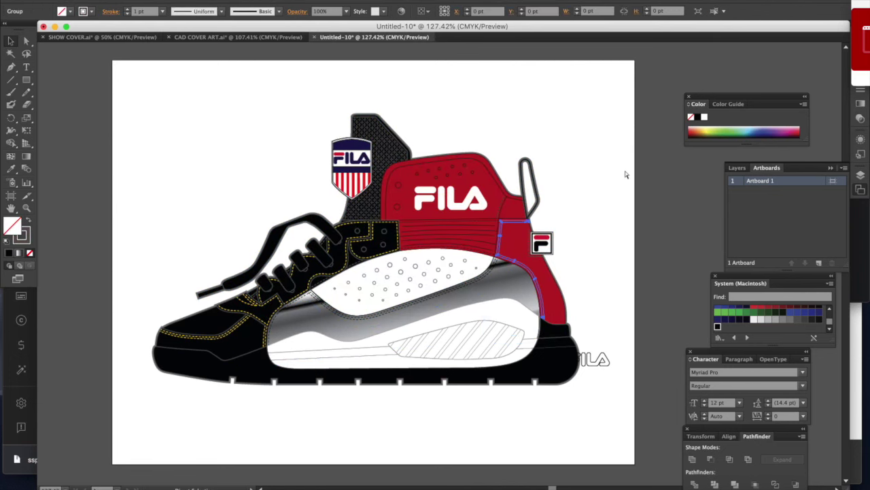
key("super+z")
key("super+z")
key("super+z")
key("super+z")
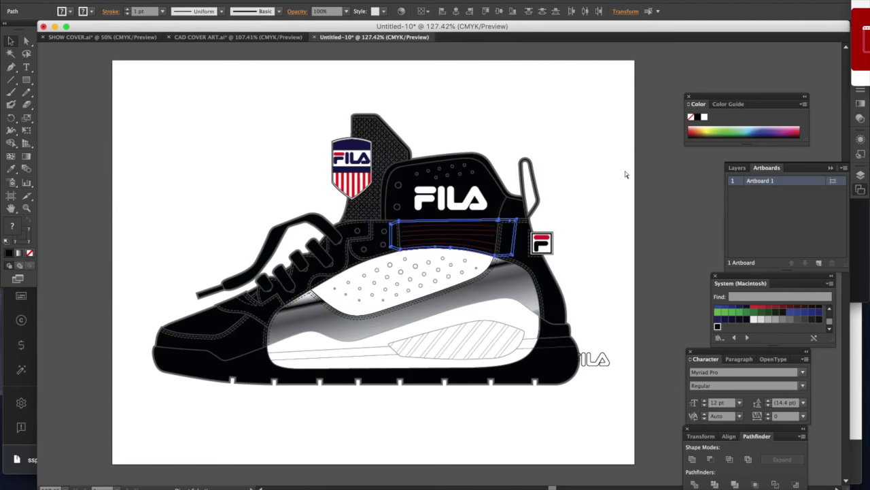
key("super+z")
key("super+z")
key("super+z")
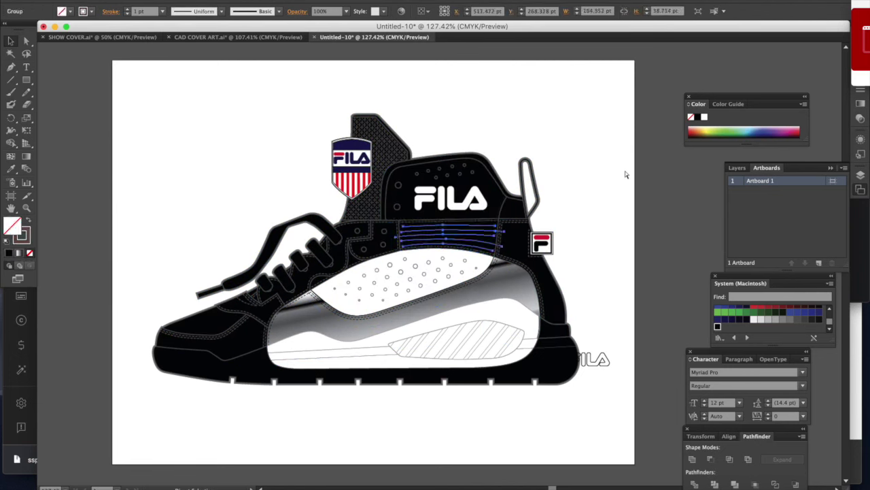
Step: Move the FILA shield badge off the tongue and undo that move
left_click_drag(330, 156, 288, 152)
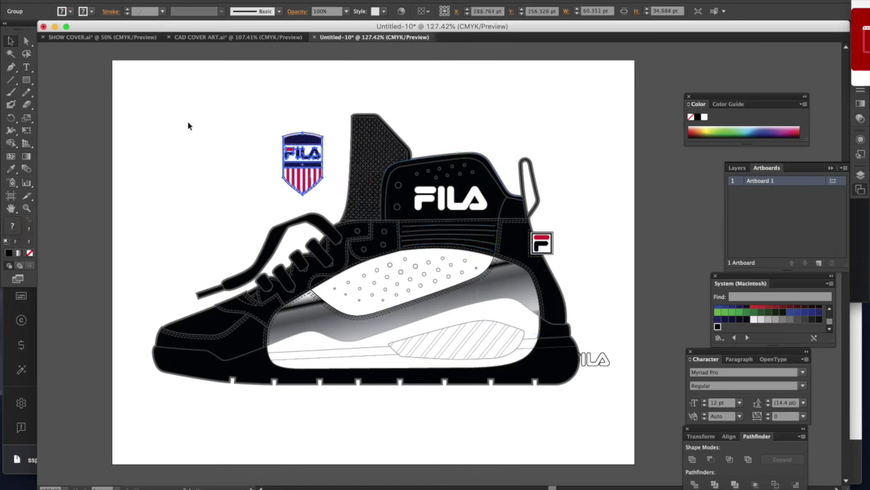
key("super+z")
left_click(189, 125)
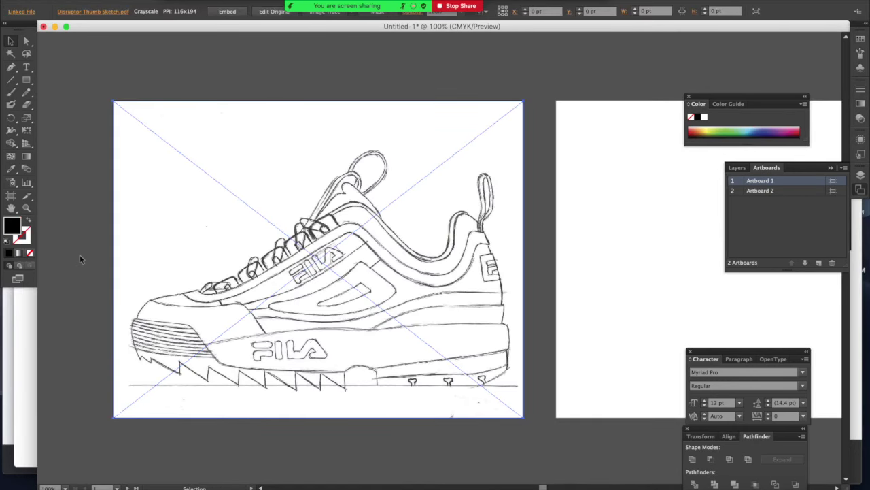
Step: In the Untitled-1 document, move the linked Disruptor shoe sketch straight up on the first artboard to about Y 253 pt
left_click(121, 60)
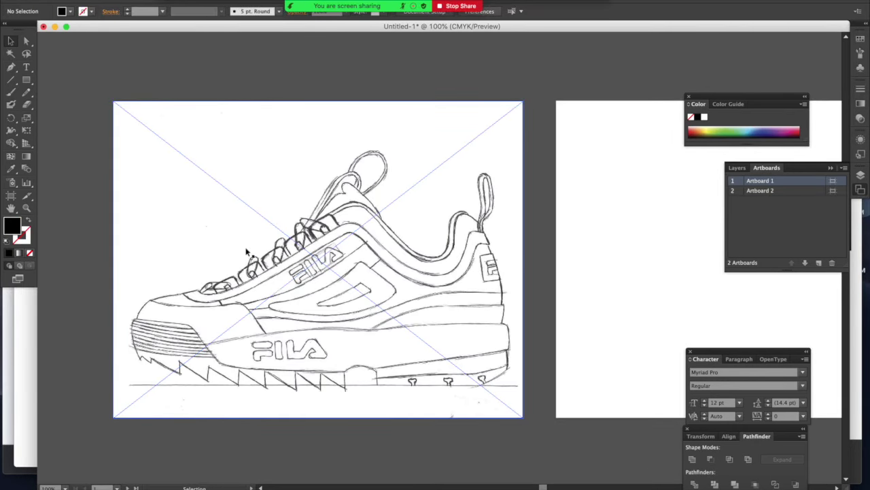
left_click(274, 286)
left_click_drag(304, 305, 306, 276)
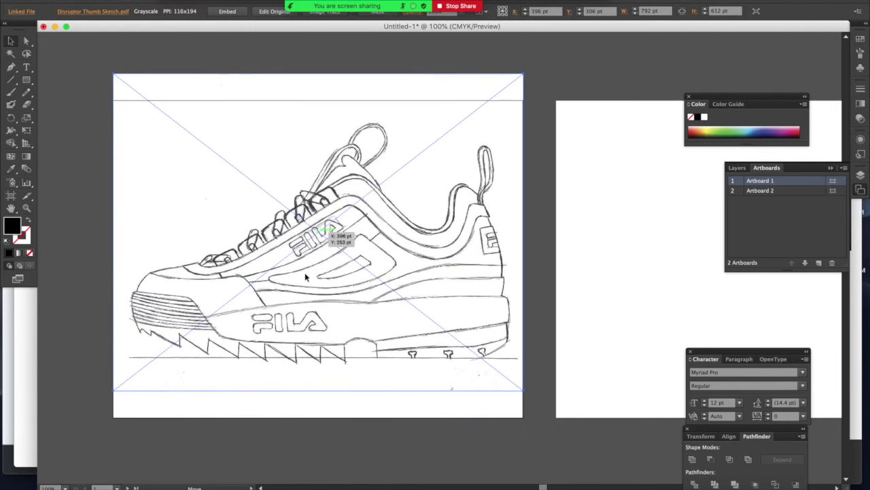
left_click(75, 155)
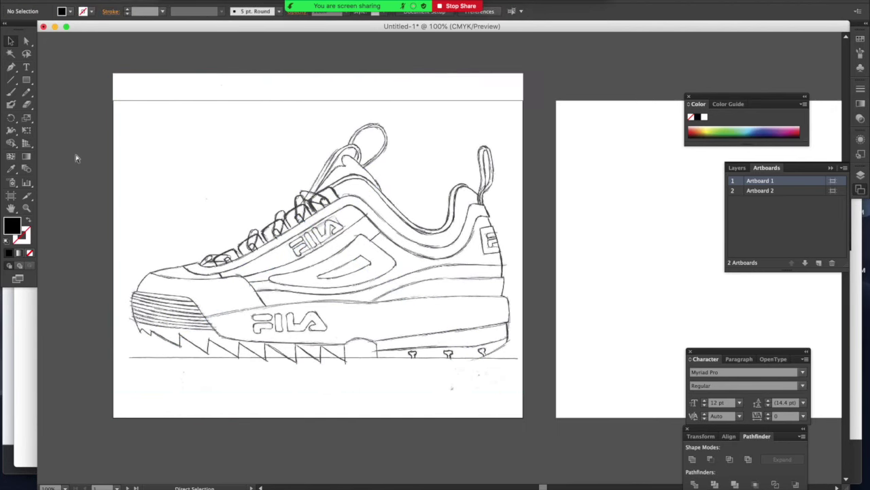
Step: Zoom in on the sketched tongue, ready the Pen tool with a red fill, and continue the meeting recording without audio
key("super+=")
key("super+=")
key("super+=")
scroll(77, 158, "left", 6)
scroll(76, 158, "up", 4)
scroll(77, 157, "up", 2)
scroll(76, 157, "right", 1)
key("p")
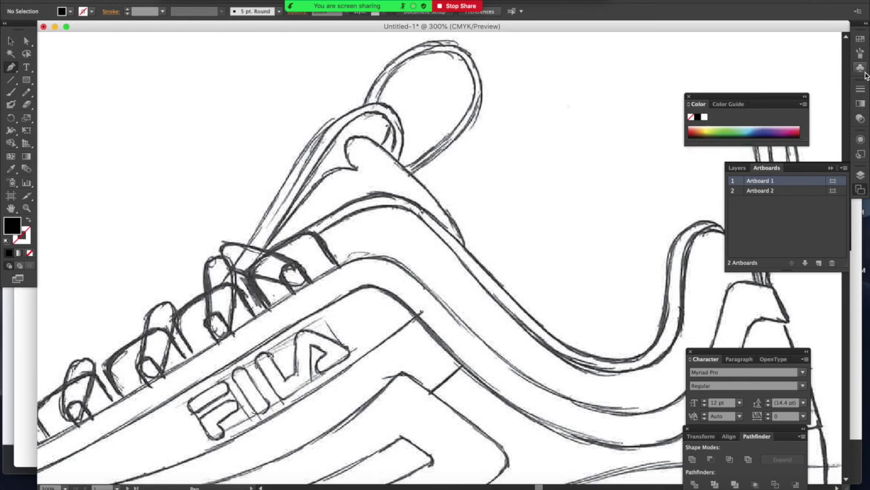
left_click(860, 38)
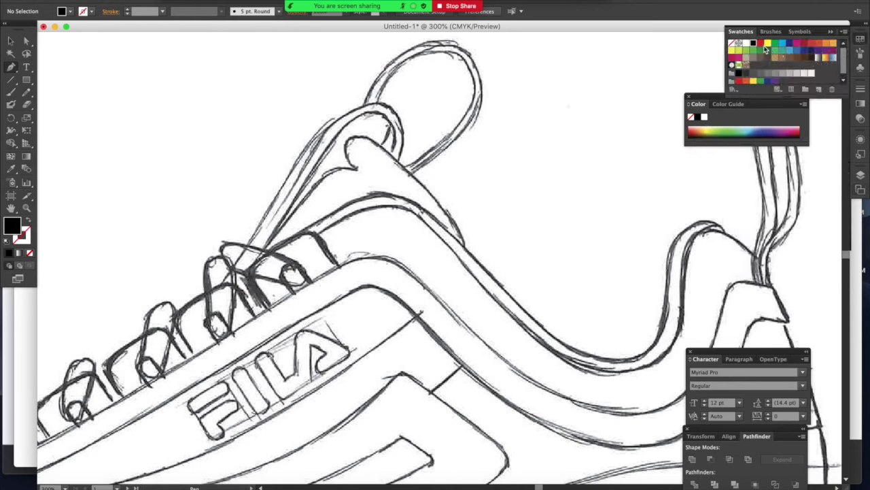
left_click(761, 44)
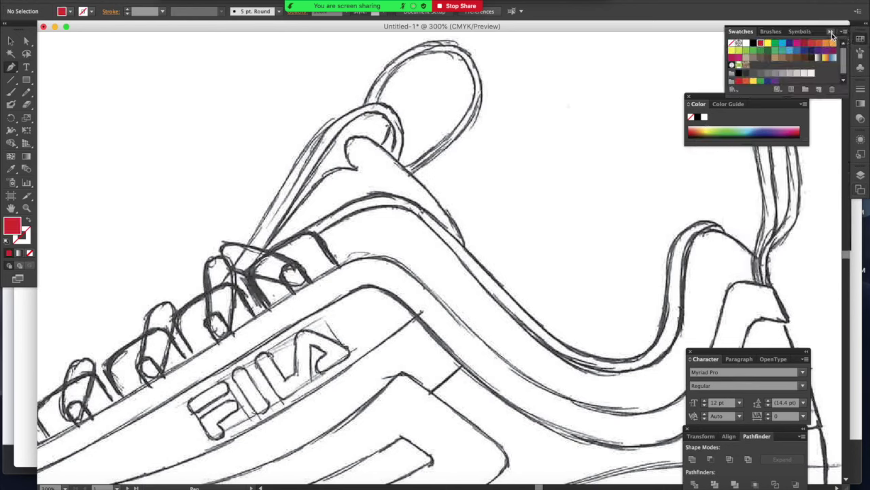
left_click(831, 32)
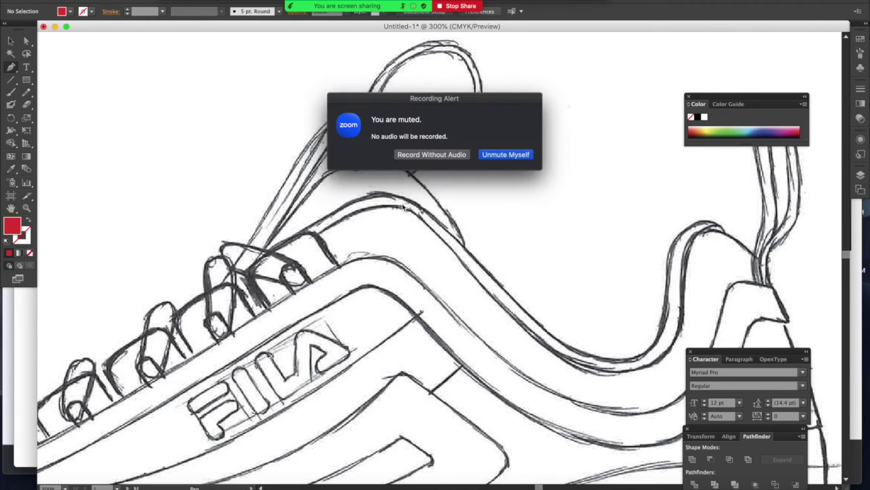
left_click(438, 154)
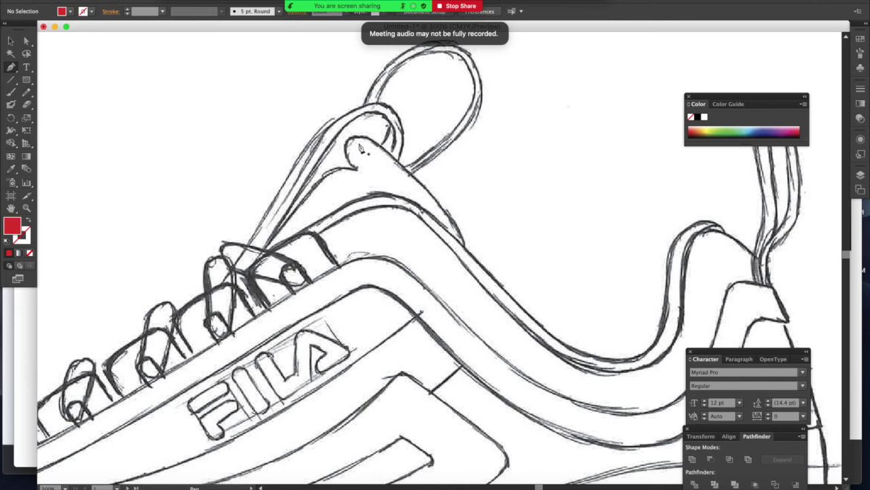
Step: Start a pen path curving from the tongue's tip down its back edge, with red as stroke and no fill
left_click(365, 138)
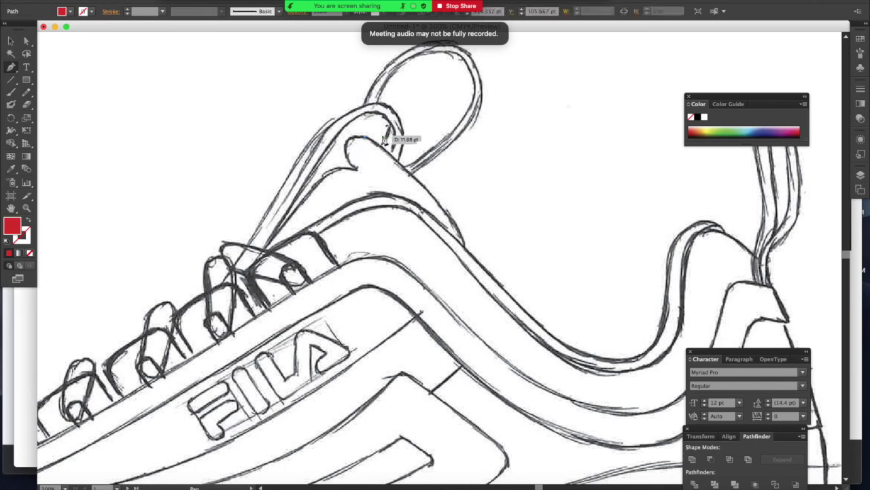
mouse_move(384, 139)
left_mouse_down()
mouse_move(400, 162)
mouse_move(392, 146)
left_mouse_up()
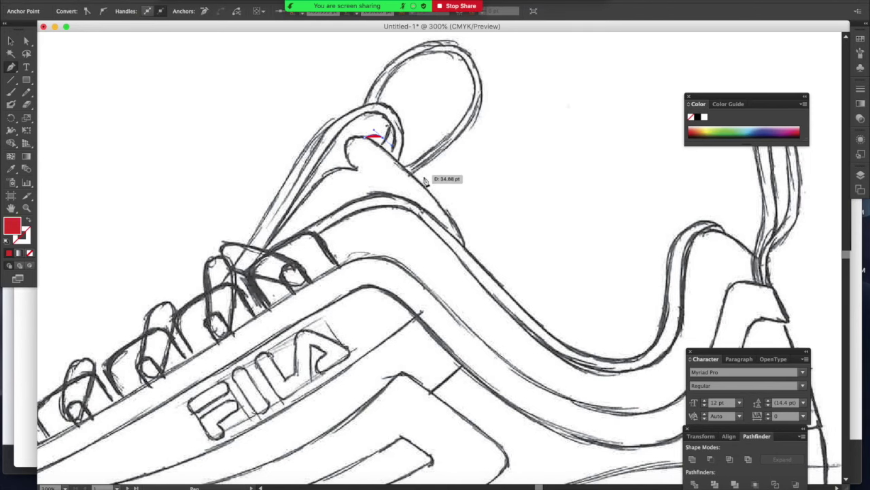
left_click(29, 221)
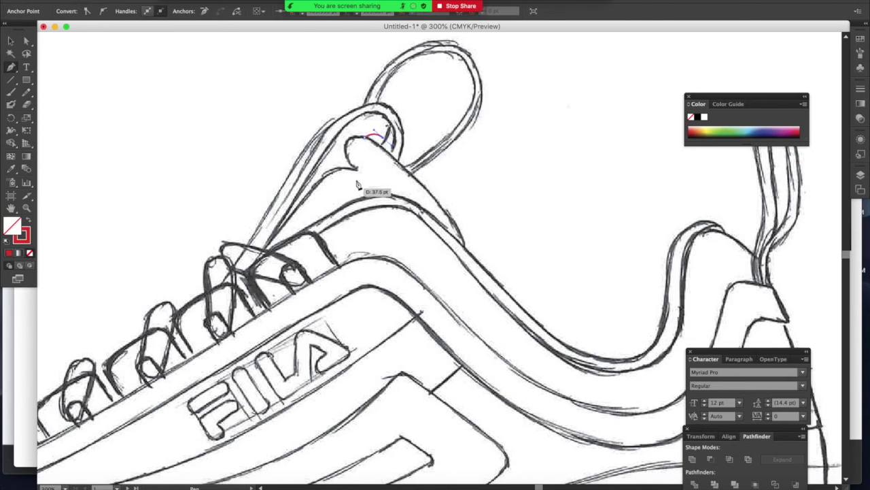
key("super+=")
scroll(424, 174, "up", 2)
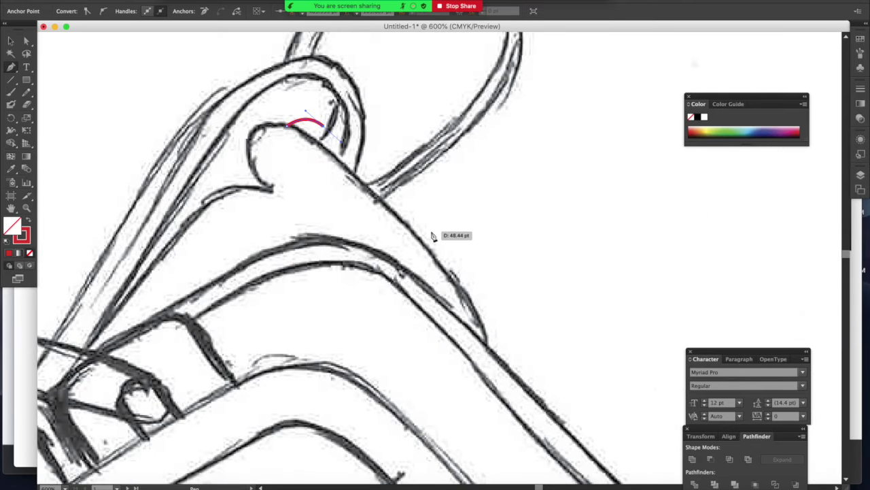
left_click_drag(433, 234, 482, 284)
left_click_drag(499, 381, 489, 439)
scroll(489, 440, "down", 5)
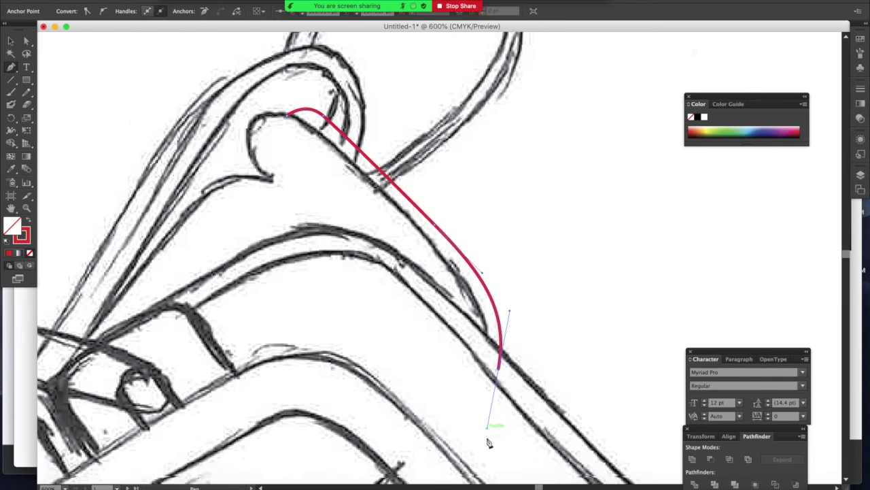
Step: Continue the red path beneath the side FILA logo to the toe and around the front end of the lacing area
key("super+minus")
key("super+minus")
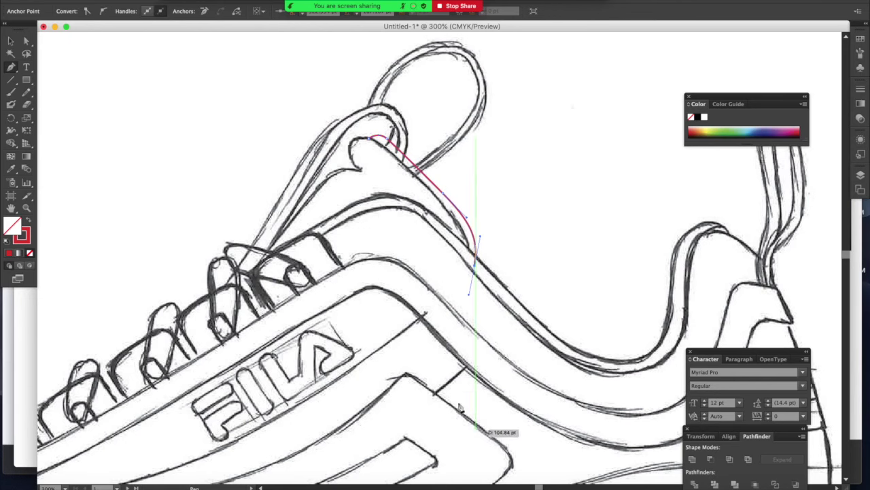
mouse_move(402, 354)
left_mouse_down()
mouse_move(383, 373)
mouse_move(347, 382)
mouse_move(349, 393)
mouse_move(276, 413)
left_mouse_up()
scroll(349, 393, "down", 3)
scroll(348, 393, "left", 6)
left_click_drag(109, 434, 86, 400)
left_click(81, 394)
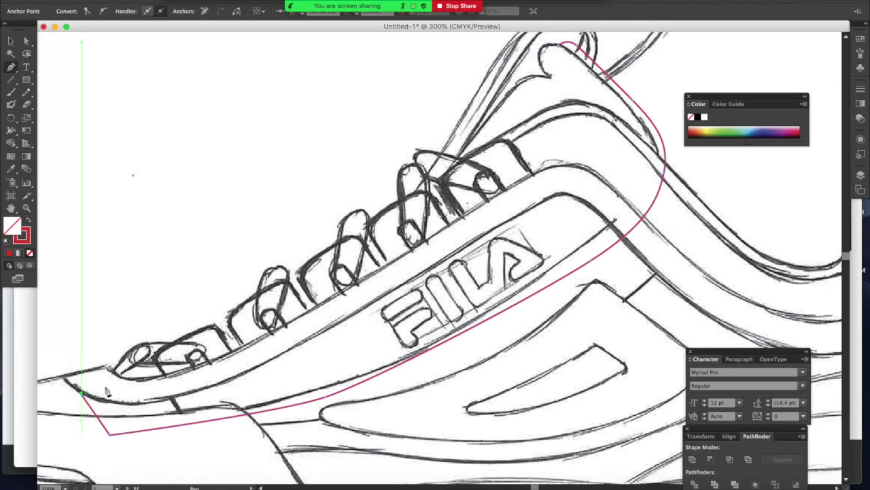
Step: Run the path back up along the base of the laces, close it at the tongue's tip, and deselect it
left_click_drag(183, 367, 458, 219)
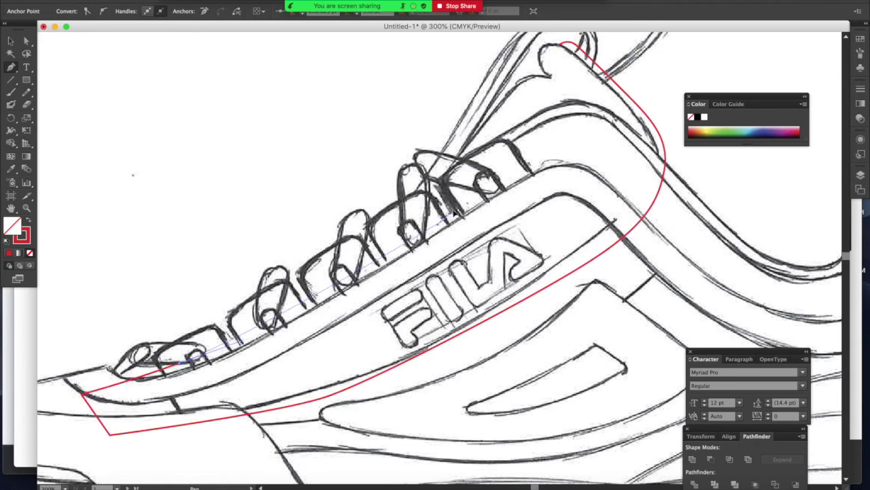
left_click(502, 177)
scroll(499, 179, "up", 4)
scroll(500, 180, "right", 3)
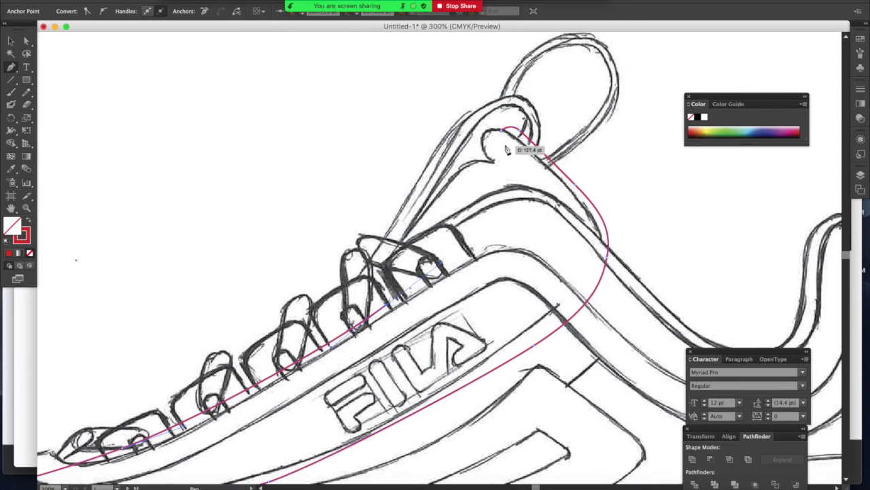
left_click_drag(506, 134, 499, 68)
key("v")
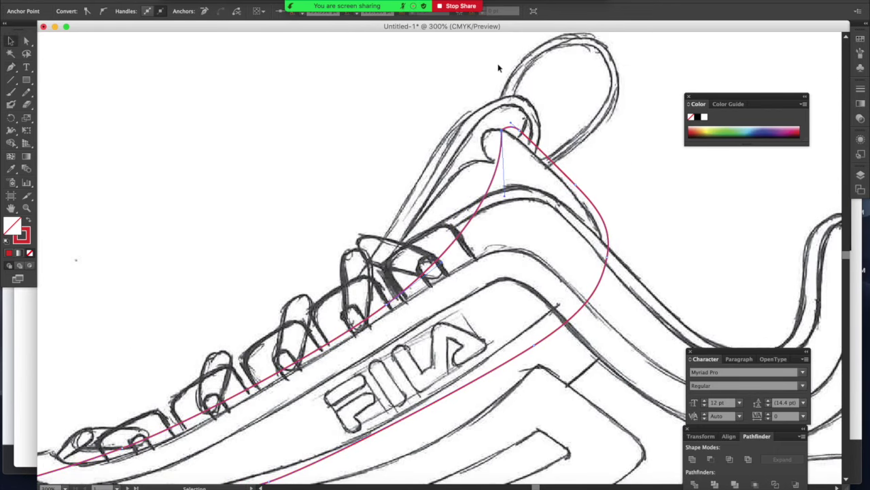
left_click(429, 124)
Step: Start a second red Pen path at the tongue's tip, curling around its rolled edge and onto the front slope
key("p")
key("super+equal")
key("super+equal")
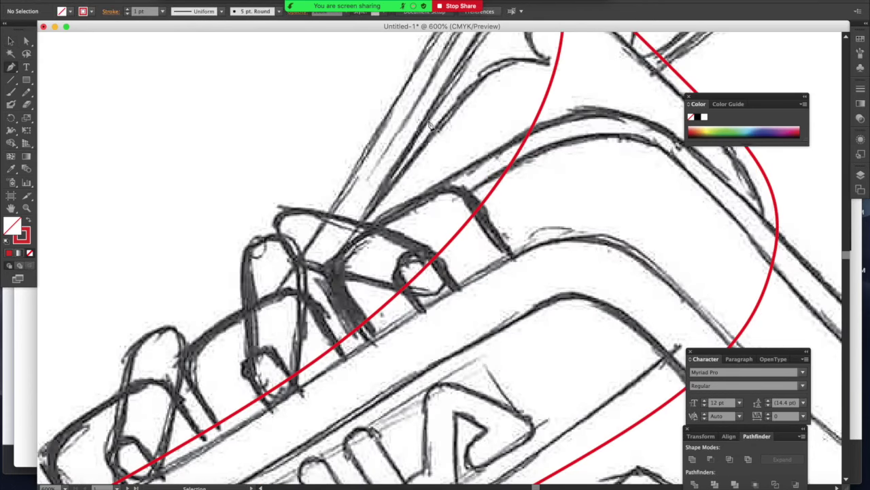
scroll(487, 189, "up", 10)
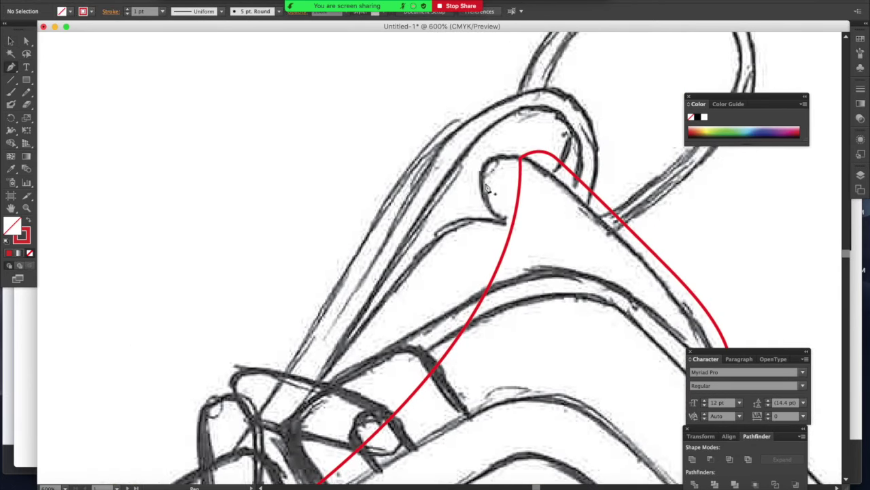
left_click(521, 158)
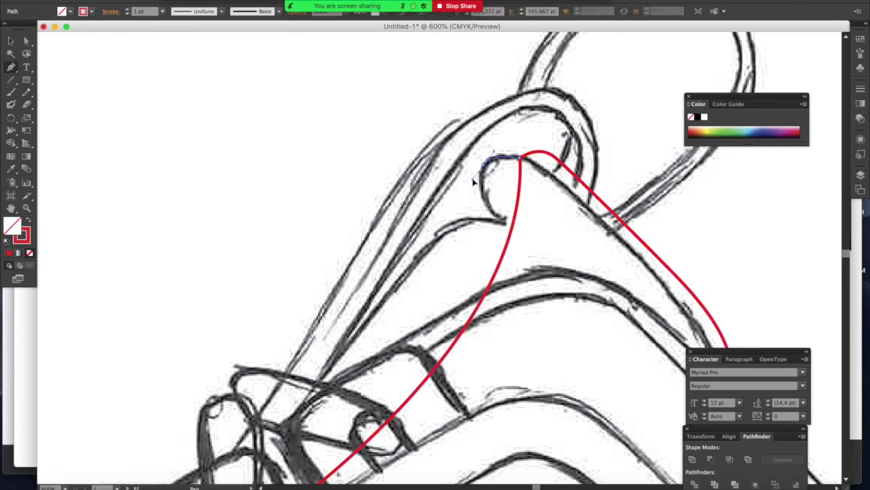
left_click(473, 181)
left_click_drag(506, 223, 525, 239)
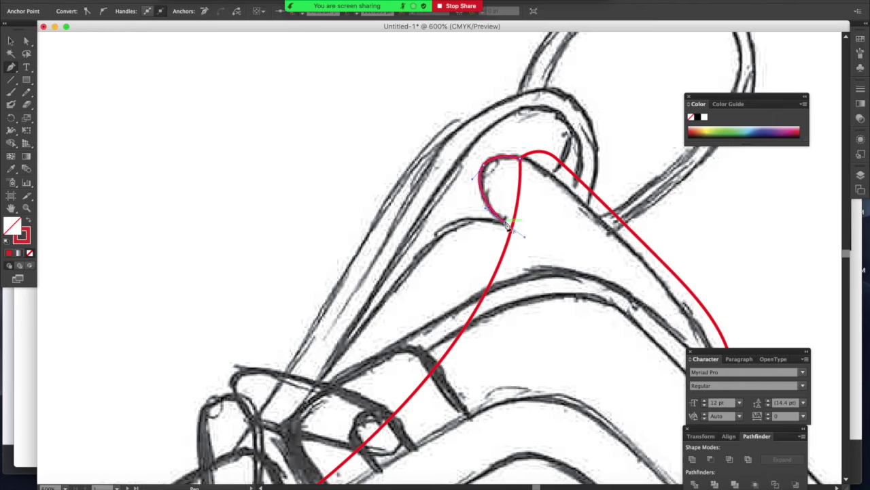
mouse_move(505, 222)
left_mouse_down()
mouse_move(454, 225)
mouse_move(416, 252)
mouse_move(360, 273)
left_mouse_up()
Step: Extend the path down the tongue's front edge and across the sketched laces to the frontmost lace
scroll(418, 253, "down", 5)
scroll(418, 254, "left", 3)
scroll(313, 320, "left", 7)
scroll(312, 321, "down", 4)
left_click_drag(312, 319, 327, 348)
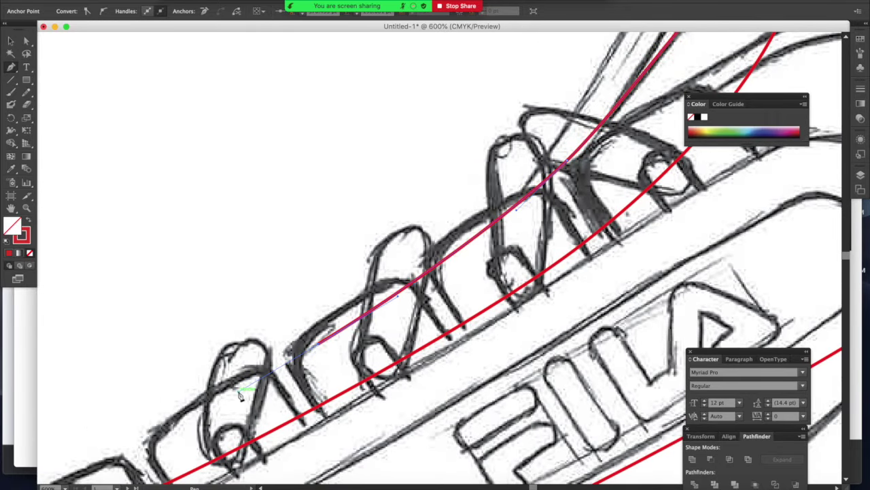
scroll(239, 393, "down", 3)
scroll(239, 393, "left", 5)
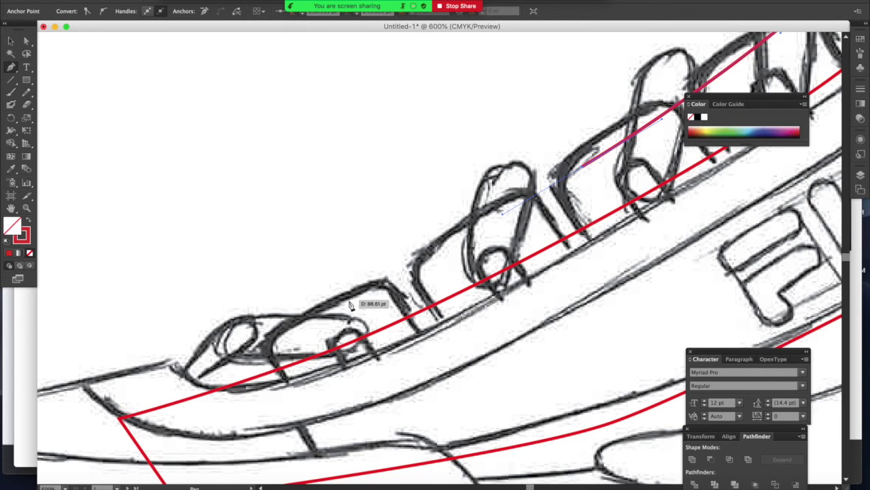
left_click_drag(344, 308, 271, 339)
Step: Redo the curve at the frontmost lace and carry the path to the front end of the lacing area
left_click_drag(194, 371, 181, 389)
key("super+z")
key("super+z")
left_click_drag(194, 370, 154, 420)
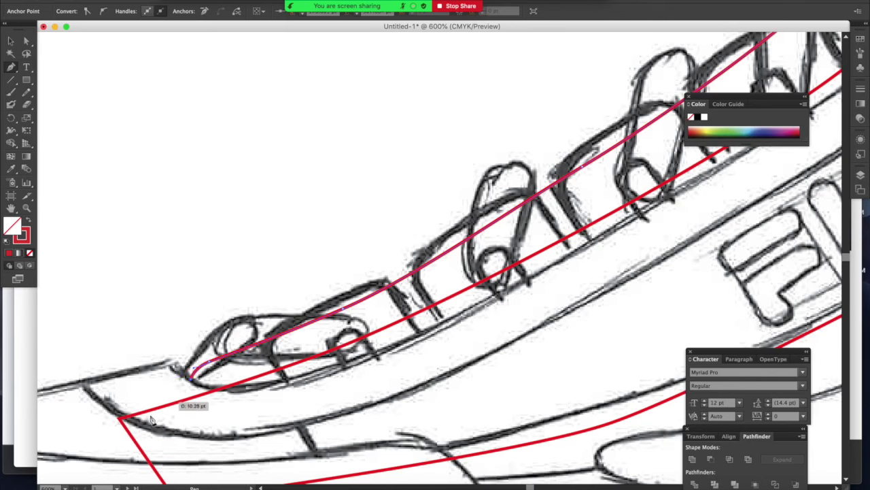
left_click(110, 405)
left_click_drag(110, 405, 156, 472)
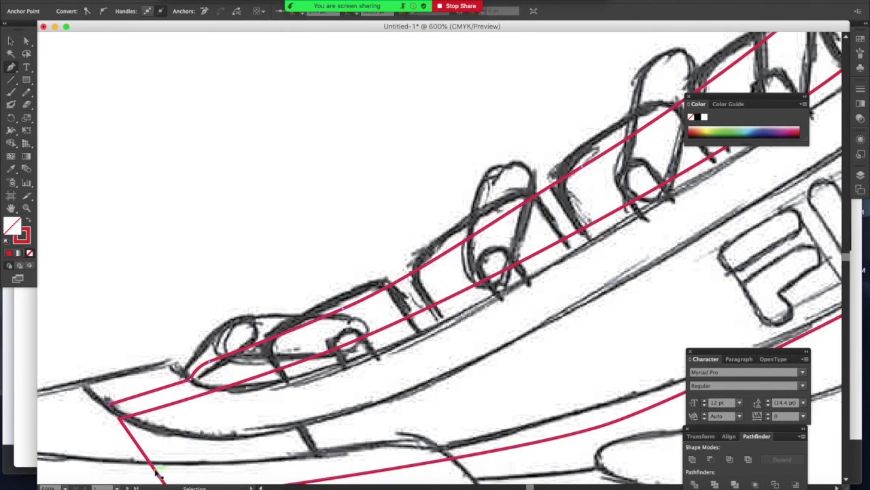
Step: Run the path back beneath the side FILA logo, just inside the first outline, toward the ankle collar
key("super+minus")
key("super+minus")
left_click_drag(345, 336, 606, 292)
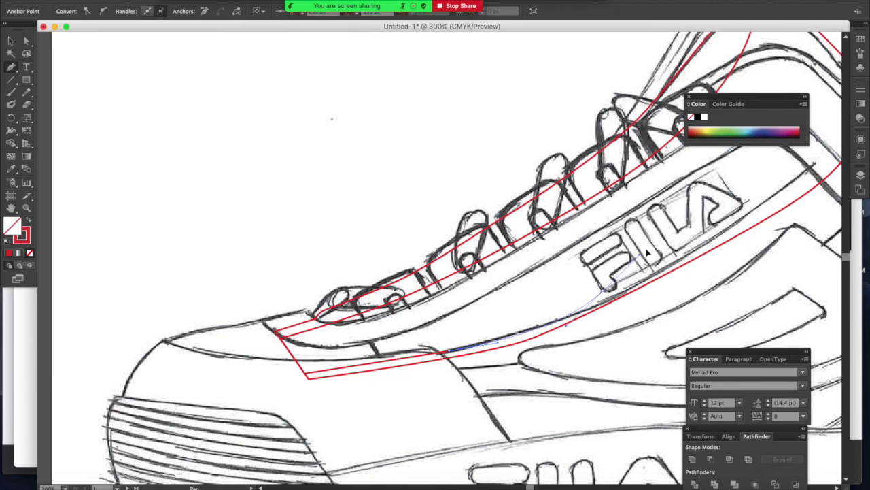
left_click_drag(665, 261, 664, 260)
scroll(665, 261, "right", 10)
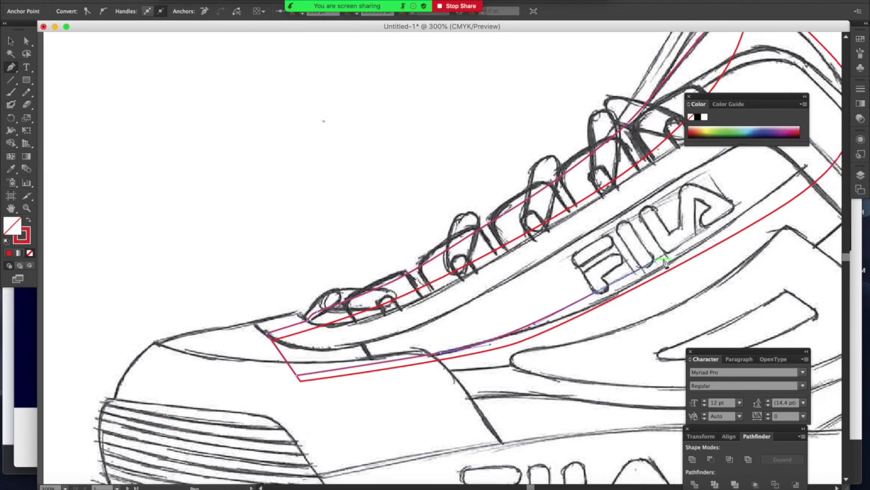
scroll(664, 263, "left", 2)
mouse_move(473, 238)
left_mouse_down()
mouse_move(439, 250)
mouse_move(476, 221)
left_mouse_up()
Step: Curve the path up the tongue's back edge, close it at the tip, and deselect it
left_click_drag(519, 129, 512, 102)
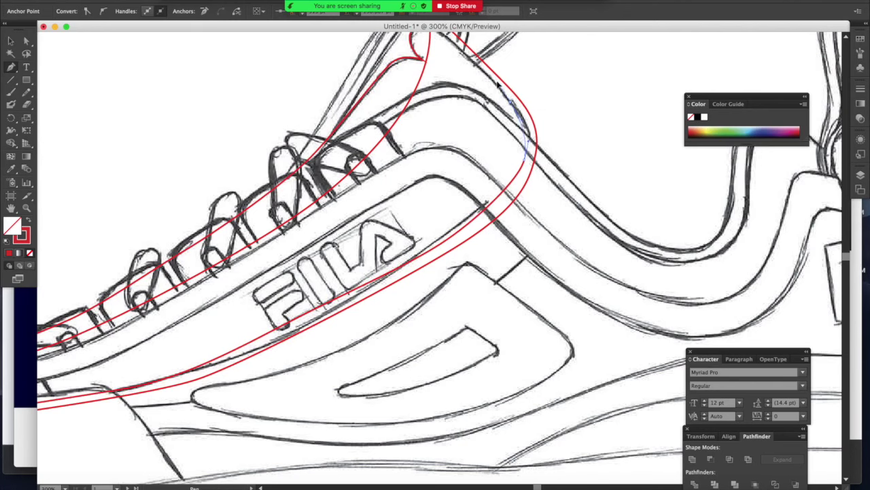
scroll(487, 75, "up", 8)
scroll(487, 75, "left", 3)
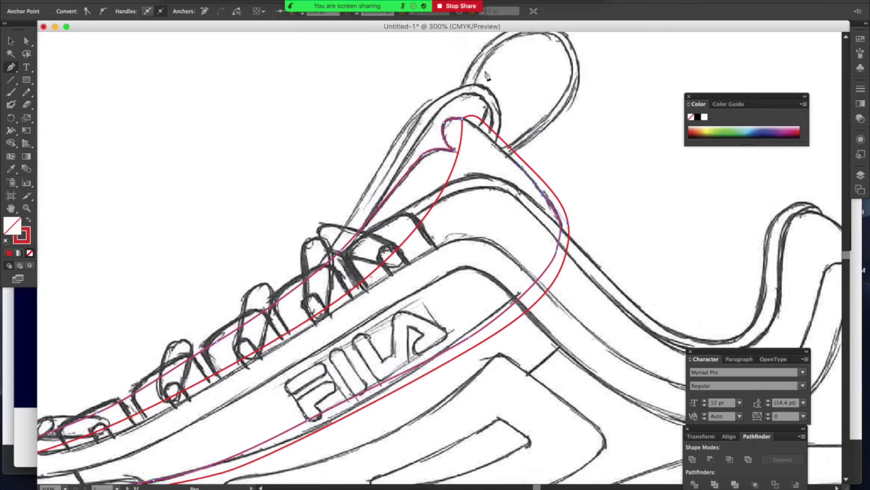
left_click_drag(503, 221, 493, 214)
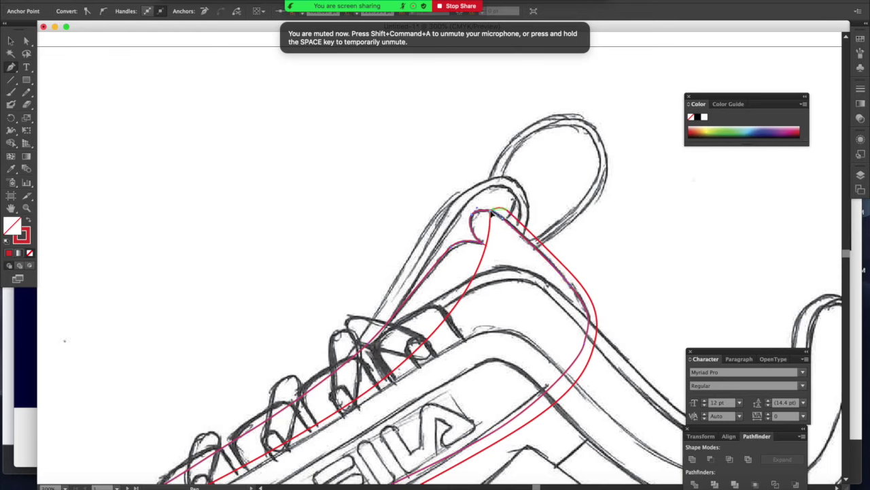
key("v")
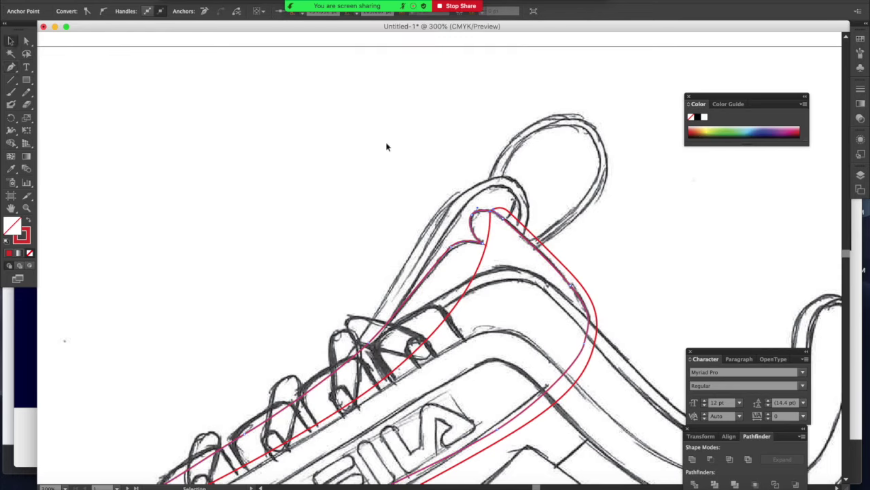
left_click(386, 146)
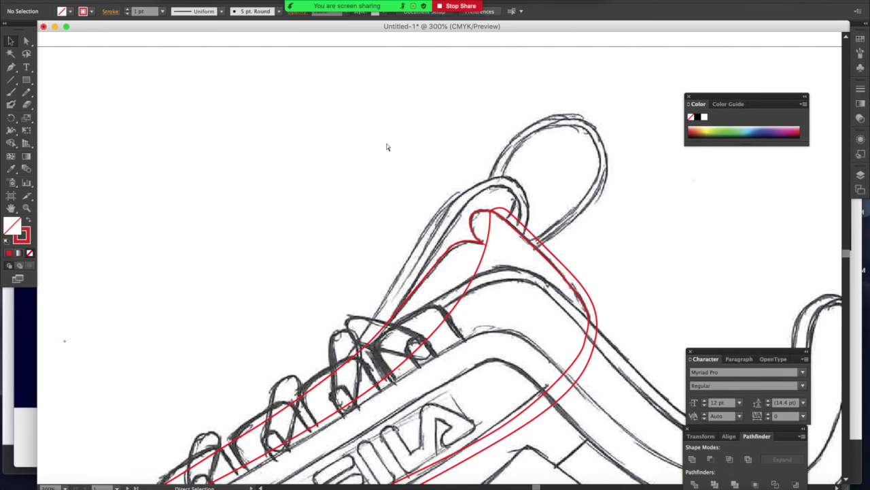
key("super+p")
left_click(530, 372)
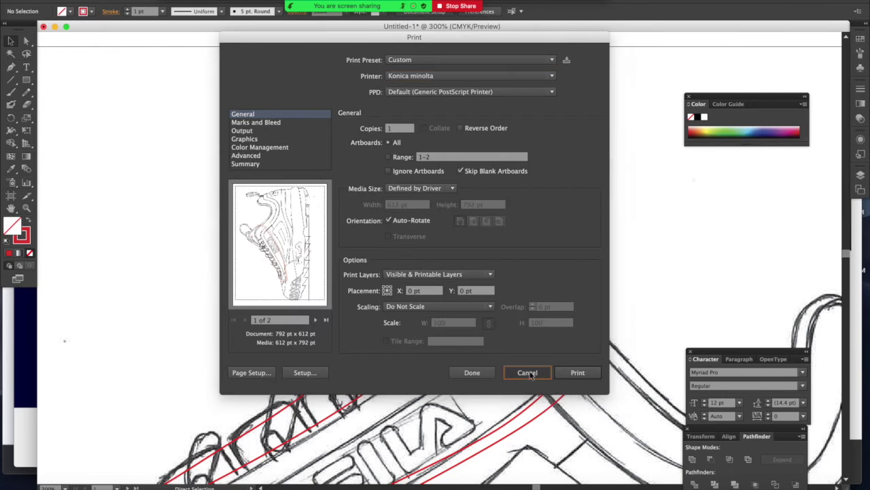
Step: Start a red Pen path along the centre of the pull loop, from its front base over the top
key("super+equal")
key("super+equal")
scroll(531, 375, "up", 5)
scroll(531, 375, "right", 6)
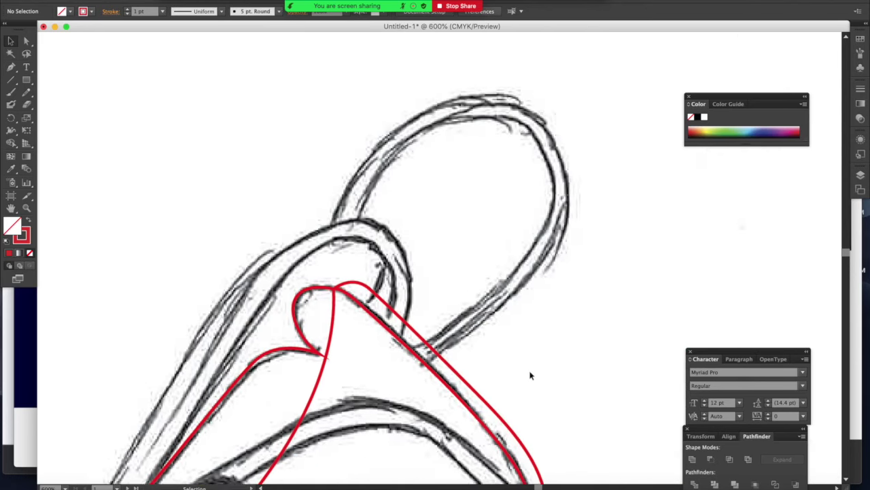
key("p")
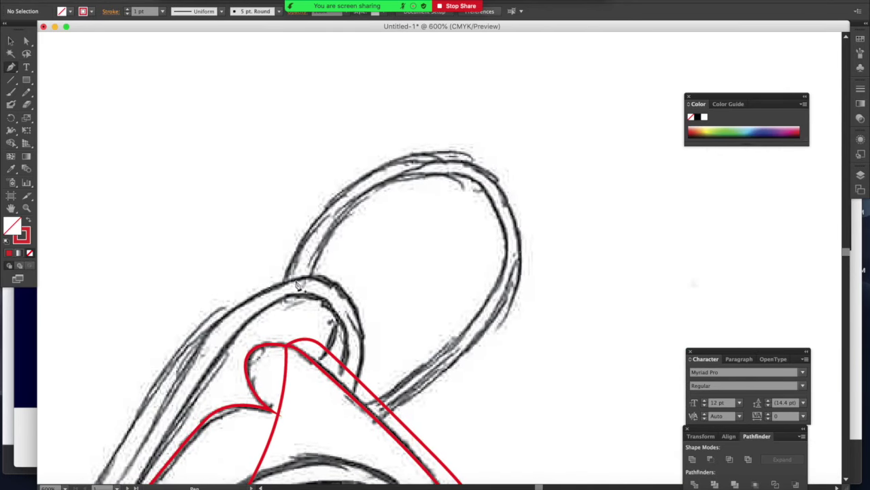
left_click_drag(297, 287, 308, 265)
left_click_drag(380, 178, 442, 157)
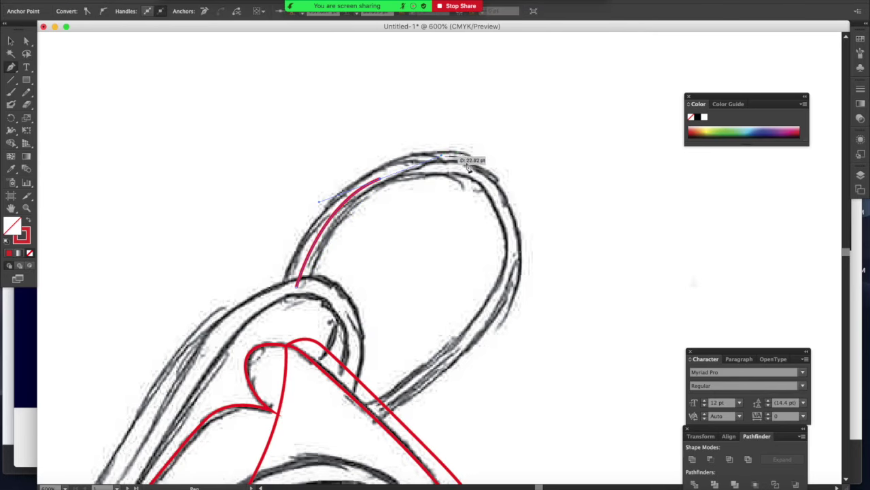
left_click_drag(491, 188, 505, 204)
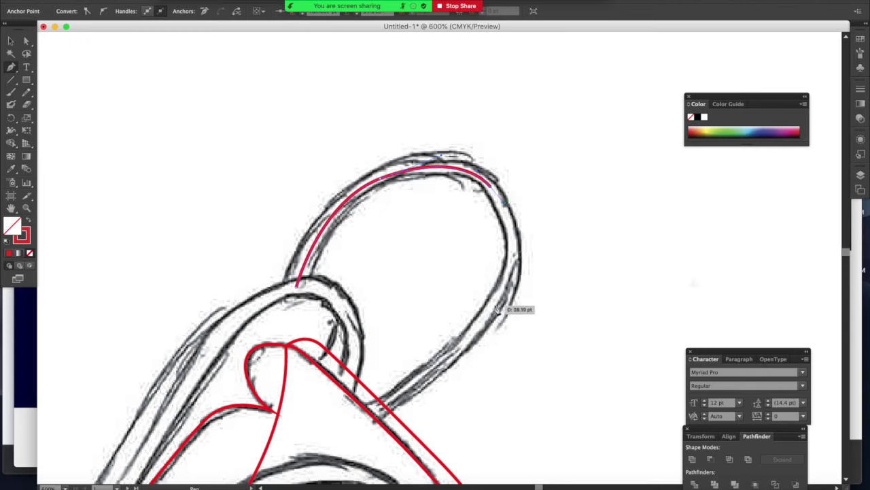
Step: Continue the centre path down the back of the pull loop, redrawing its last segment to end on the tongue's edge
left_click_drag(492, 306, 454, 351)
left_click_drag(359, 418, 317, 440)
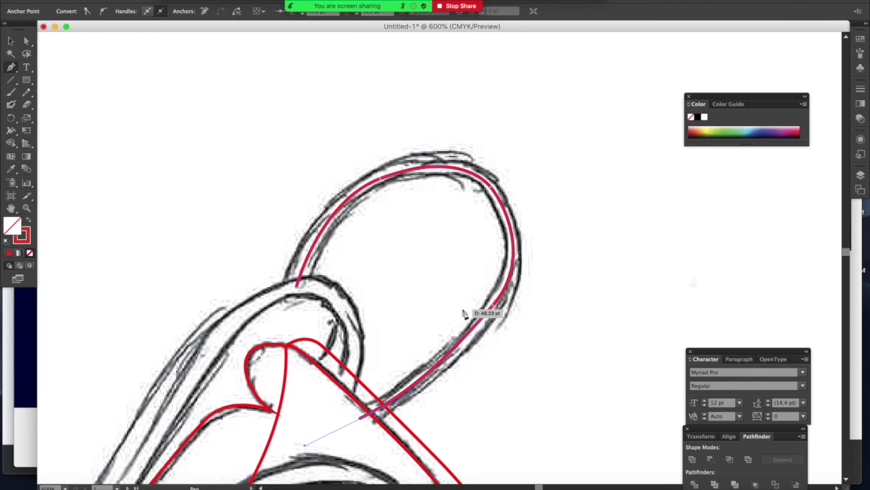
scroll(467, 311, "down", 3)
scroll(466, 311, "left", 1)
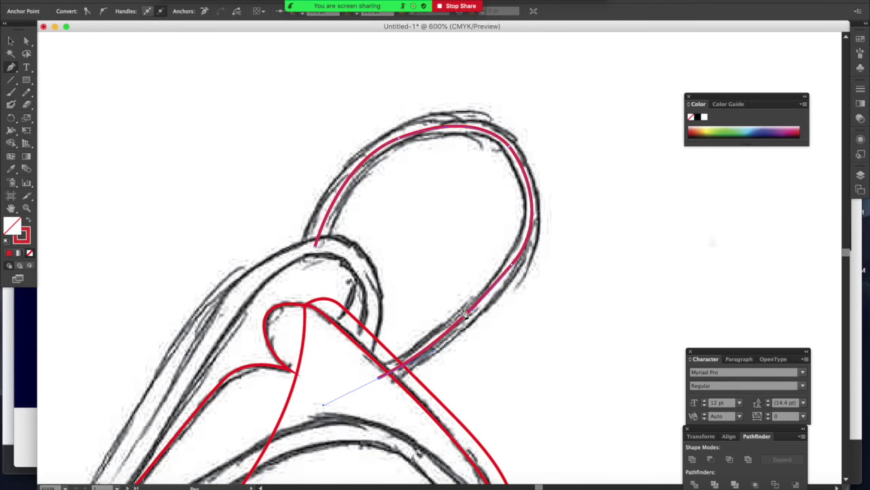
key("super+z")
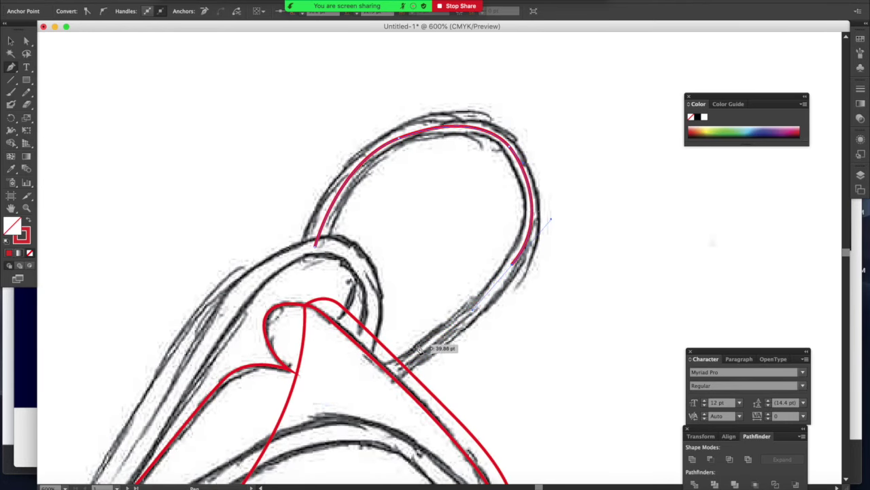
left_click(391, 374)
left_click_drag(312, 139, 300, 137)
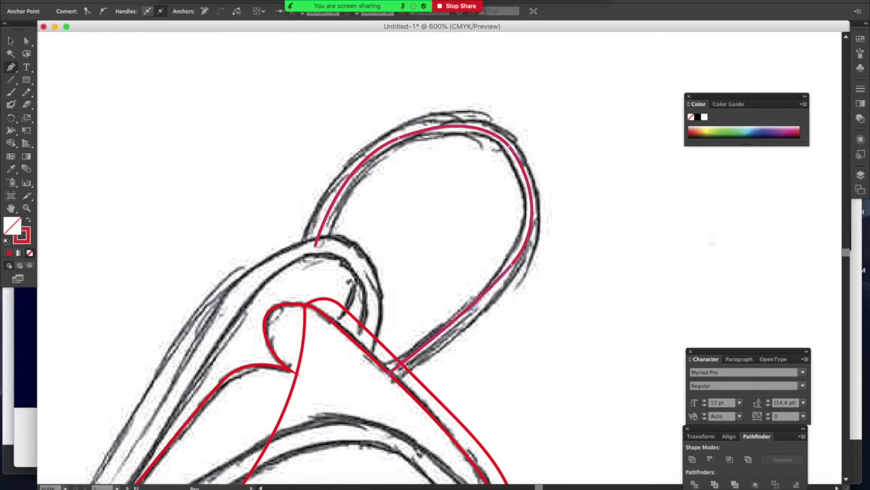
Step: Try to convert the pull loop's centre path with Outline Stroke
left_click(127, 0)
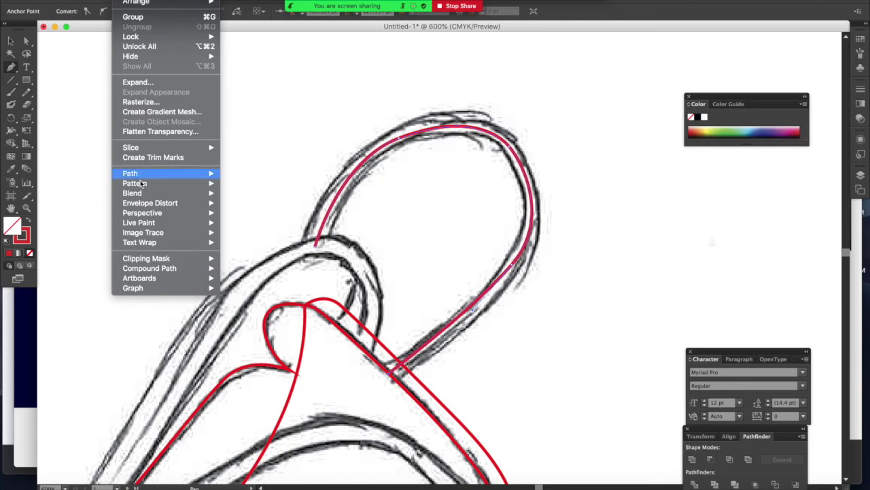
mouse_move(142, 174)
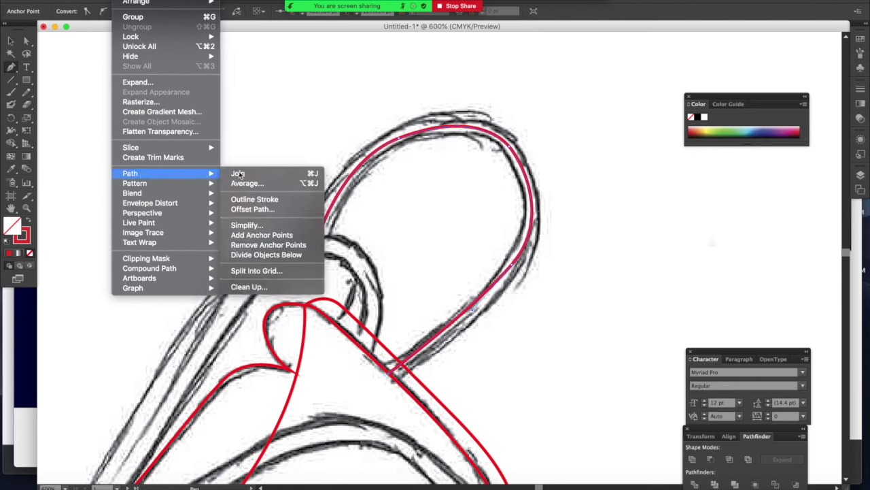
left_click(260, 199)
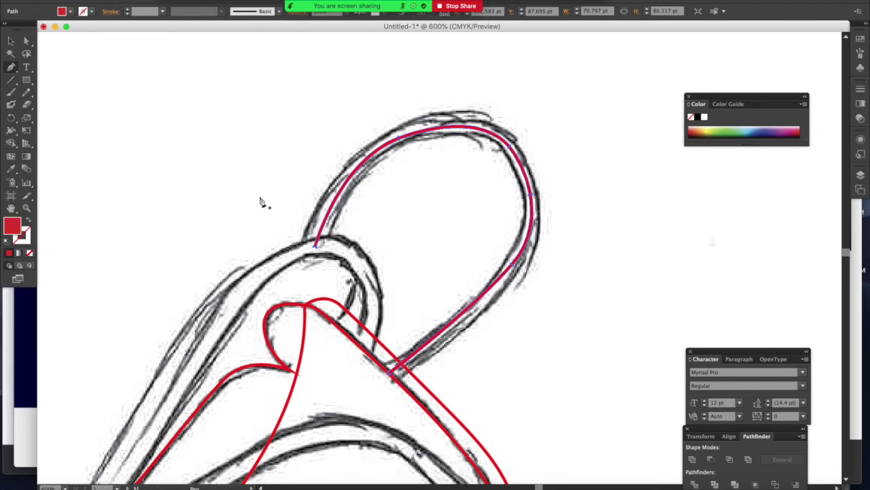
key("shift+x")
Step: Offset the pull loop's path by 1.0 mm with miter joins, then delete the original centre path
left_click(133, 0)
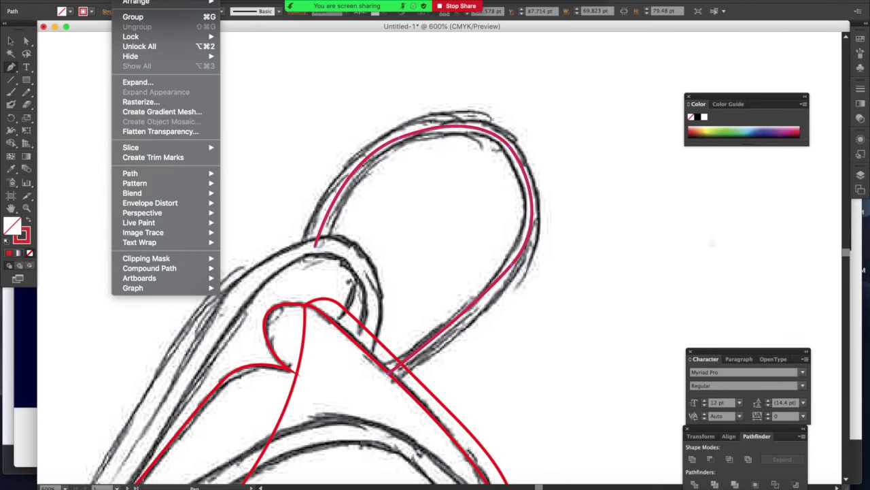
mouse_move(138, 175)
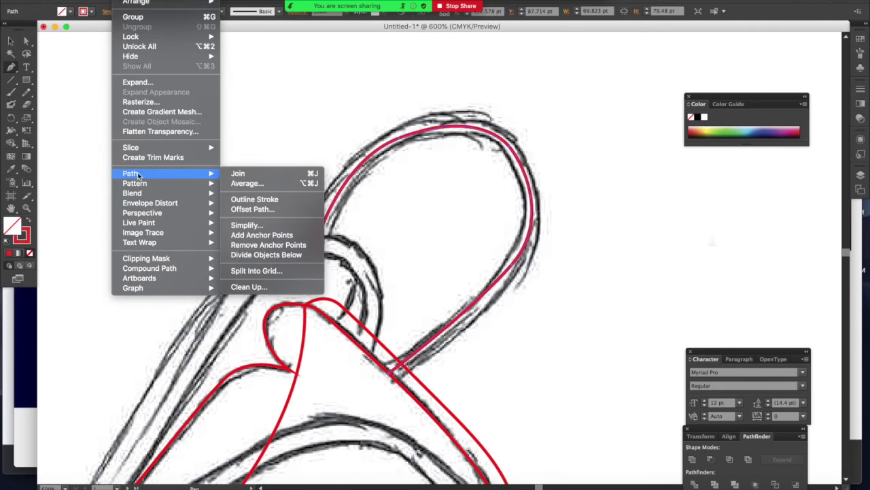
left_click(262, 209)
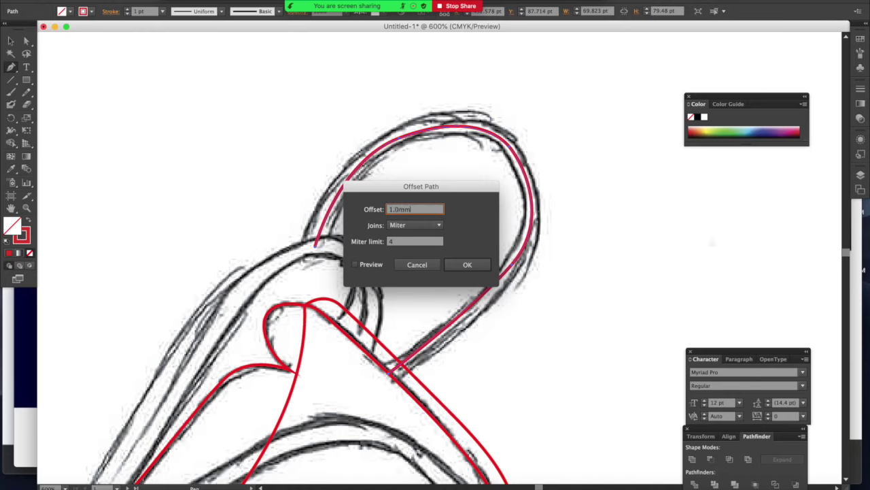
key("Return")
key("v")
left_click(442, 209)
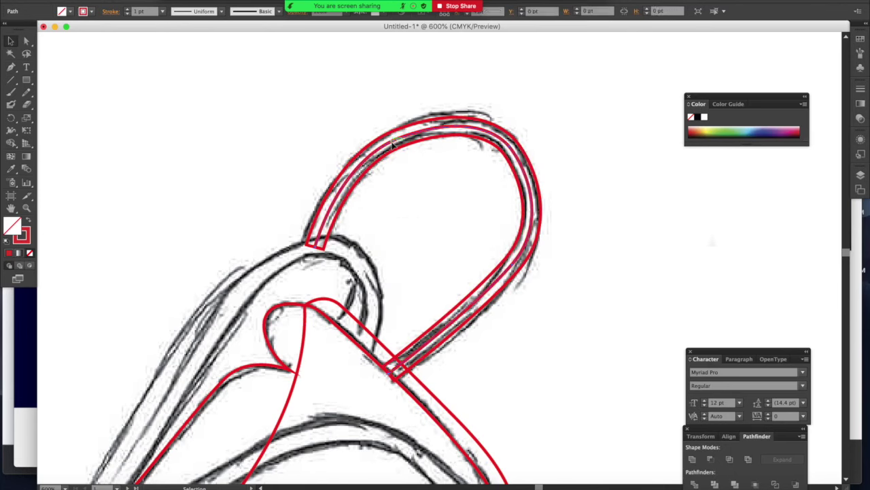
key("Delete")
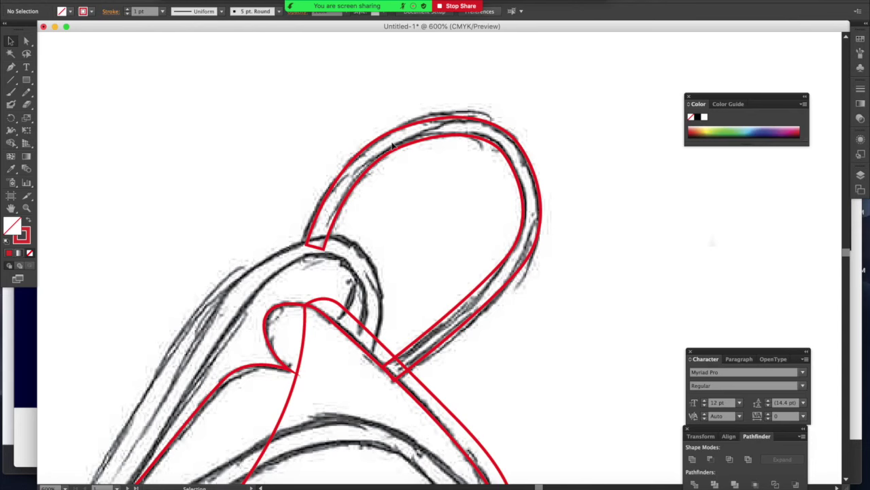
Step: Start a Pen path at the tongue's back edge beside the pull loop and curve it over the tongue's folded top
scroll(392, 143, "down", 5)
scroll(393, 143, "left", 4)
key("p")
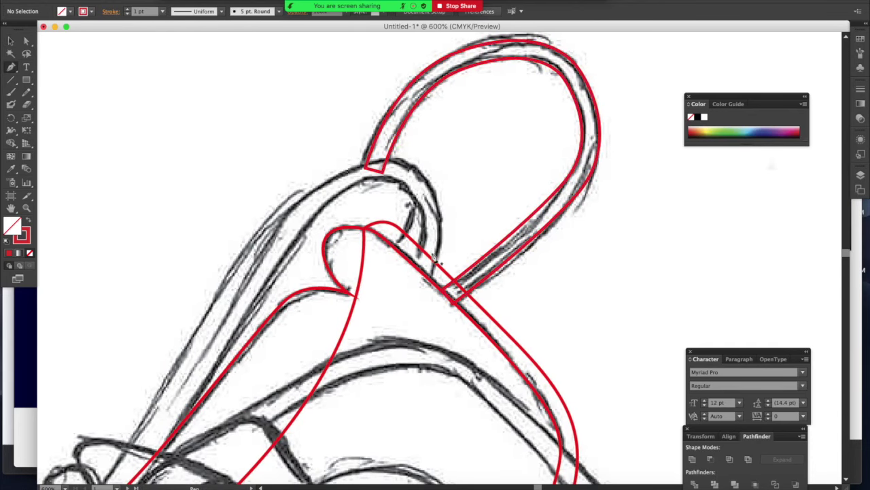
left_click(430, 281)
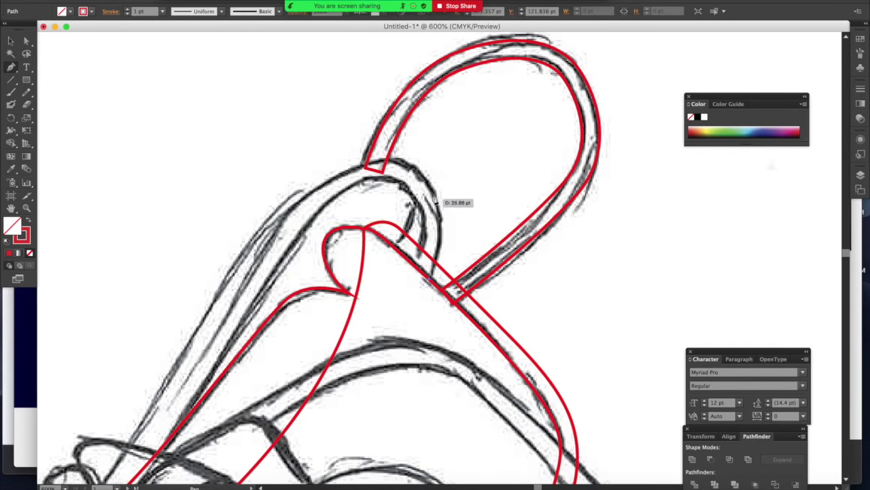
left_click_drag(411, 166, 452, 215)
left_click(343, 173)
left_click_drag(343, 174, 282, 204)
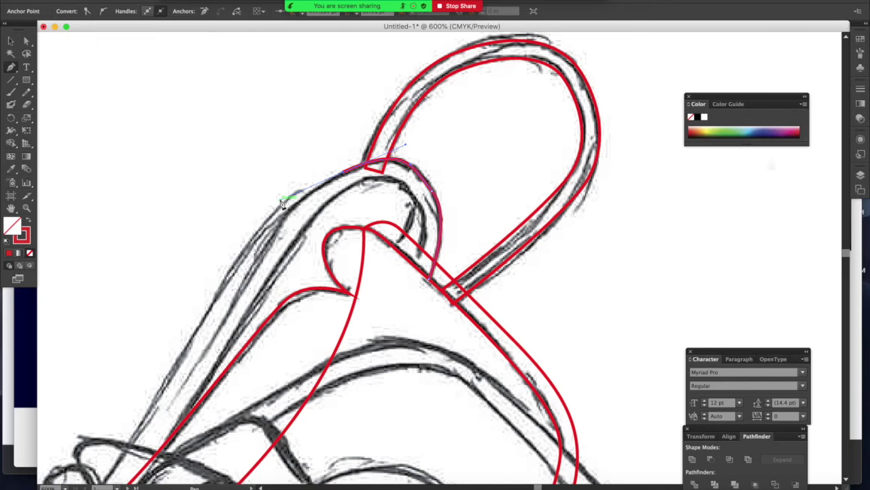
Step: Continue the path down the front edge of the tongue's fold to the laces and round off its lower end
scroll(282, 204, "down", 3)
scroll(282, 204, "left", 3)
mouse_move(307, 192)
left_mouse_down()
mouse_move(287, 234)
mouse_move(274, 219)
left_mouse_up()
scroll(288, 235, "down", 5)
scroll(287, 235, "left", 2)
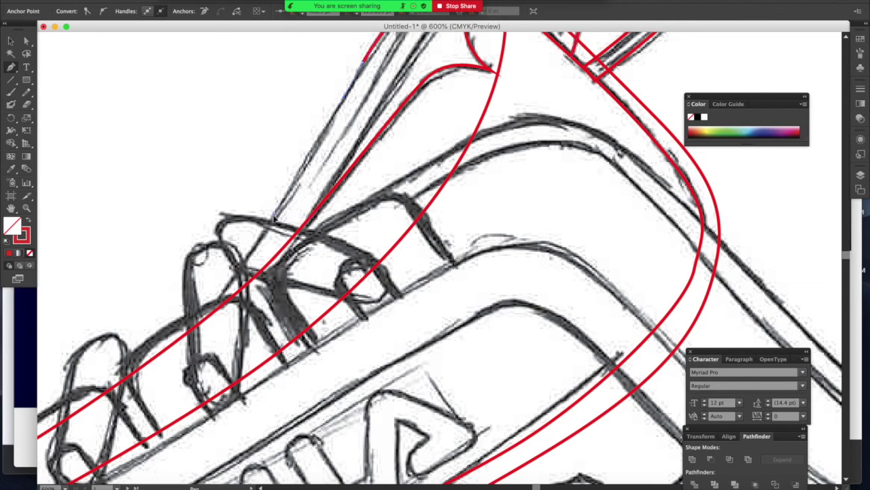
left_click(233, 276)
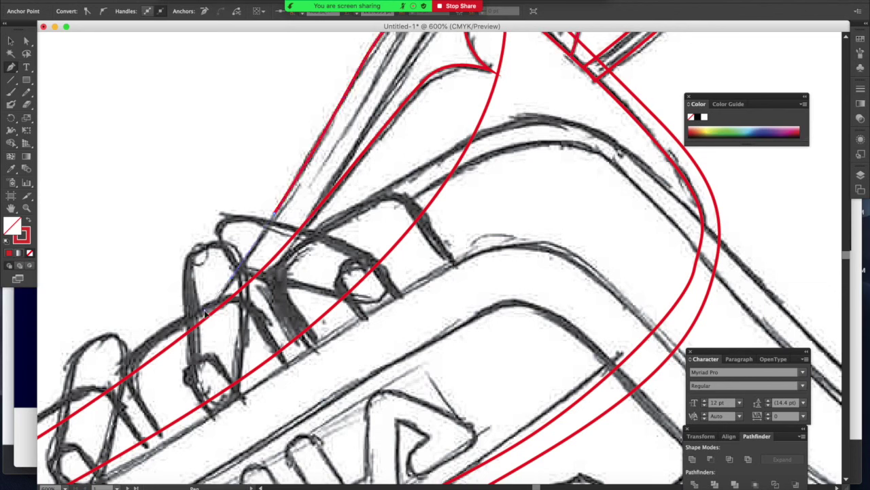
left_click_drag(195, 322, 196, 322)
left_click(204, 331)
left_click_drag(202, 324, 231, 323)
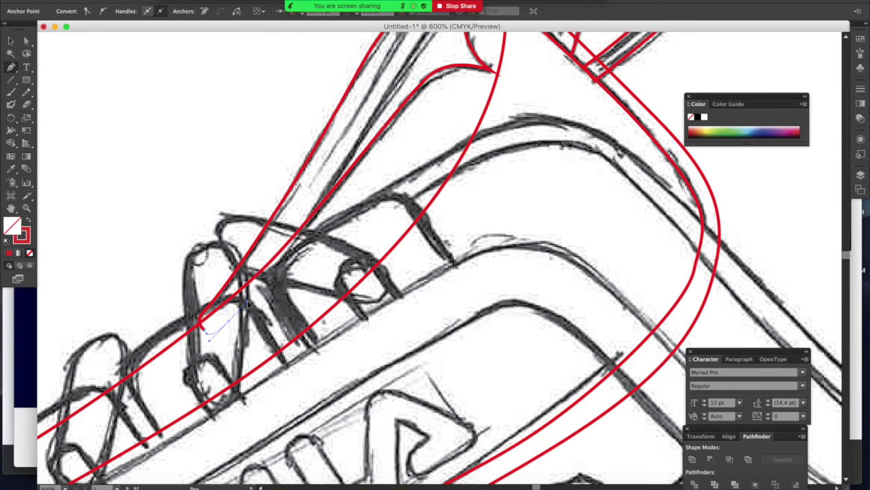
Step: Bring the path back up along the inner edge of the tongue's fold to its top curve
scroll(361, 214, "up", 5)
scroll(360, 215, "right", 3)
left_click(262, 300)
scroll(305, 237, "up", 8)
scroll(304, 237, "right", 2)
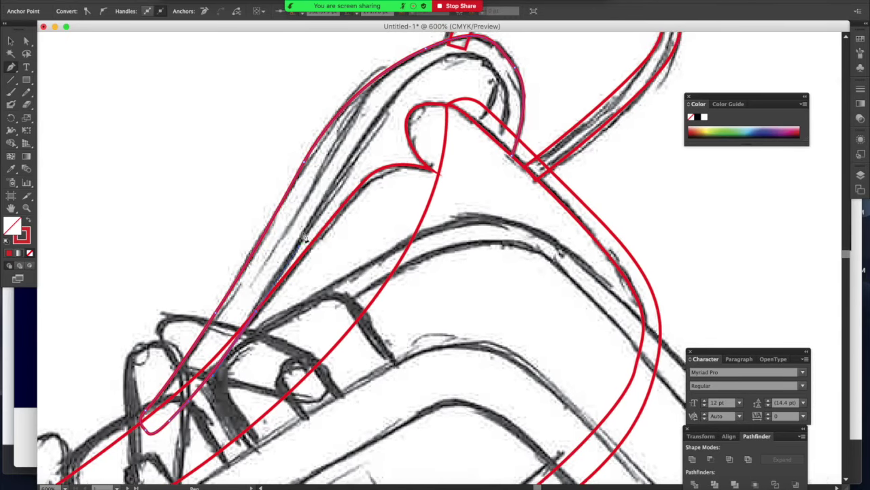
left_click(345, 241)
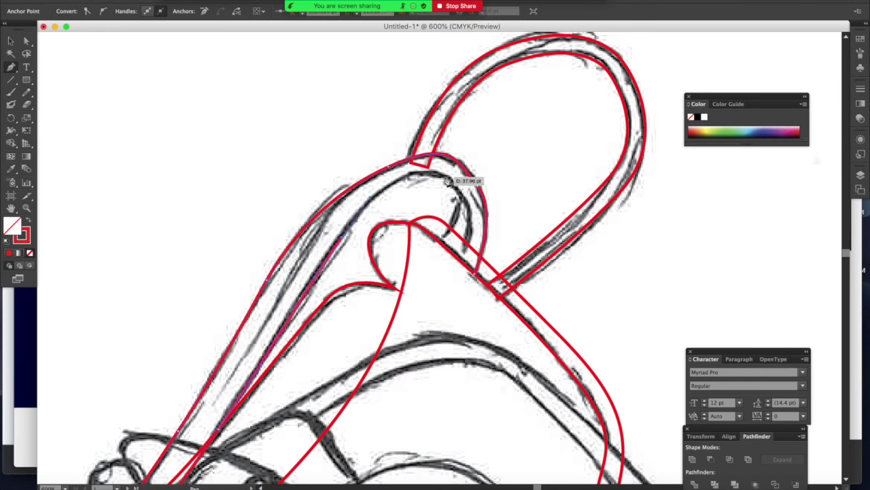
left_click(481, 192)
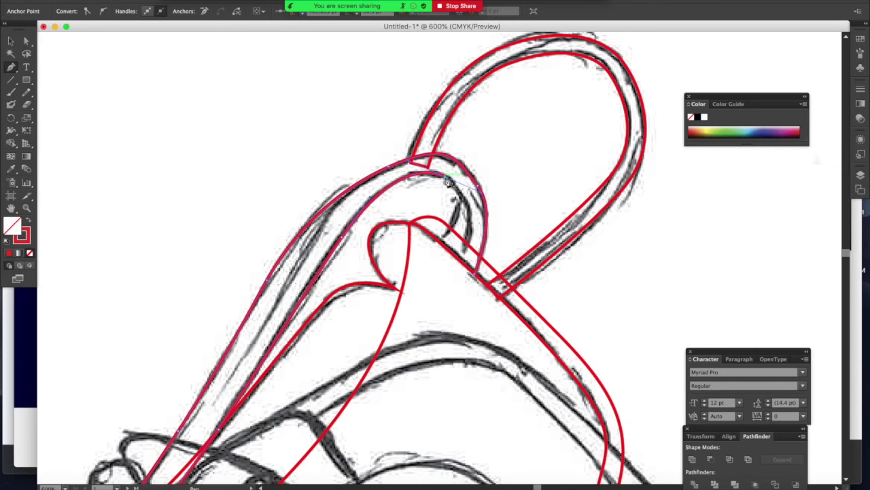
Step: Curve the fold's inner edge down to the tongue's back edge, close the outline and deselect it
left_click(446, 179)
left_click_drag(459, 202, 451, 232)
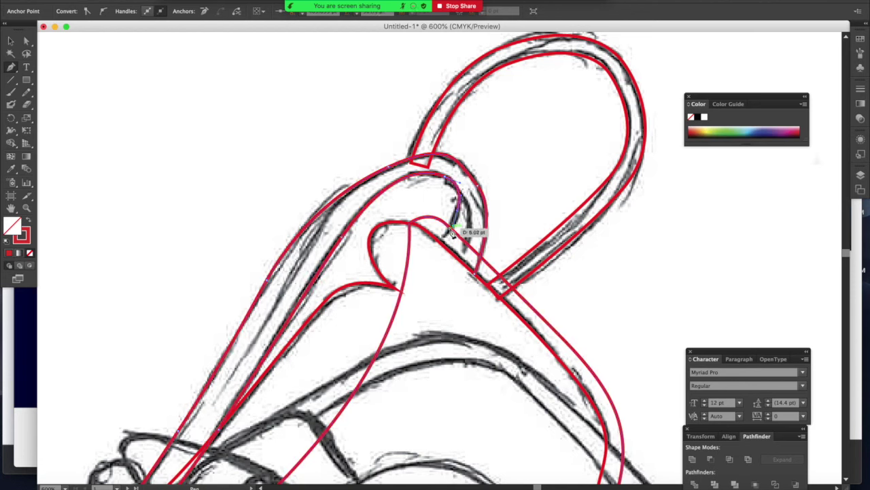
left_click(440, 242)
left_click(475, 274)
key("v")
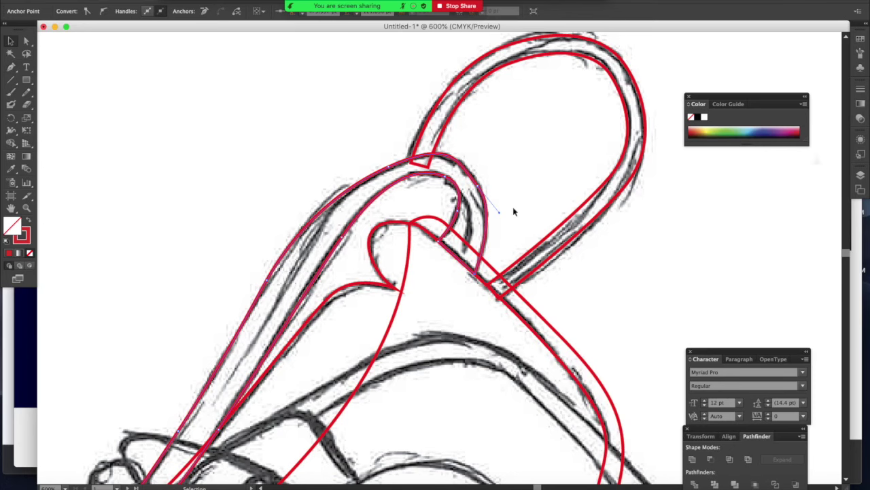
left_click(514, 211)
Step: Try the default white fill and black stroke on all traced tongue and pull loop shapes, then undo it
key("super+1")
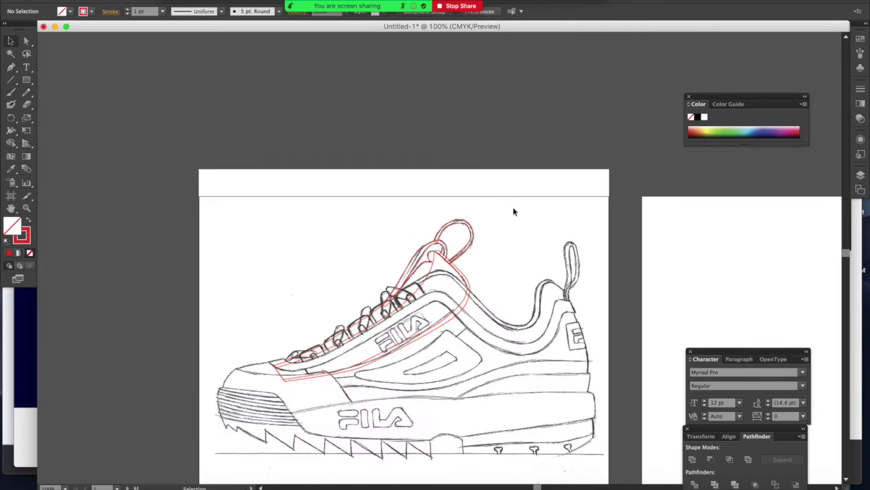
scroll(513, 209, "down", 2)
left_click_drag(340, 188, 499, 301)
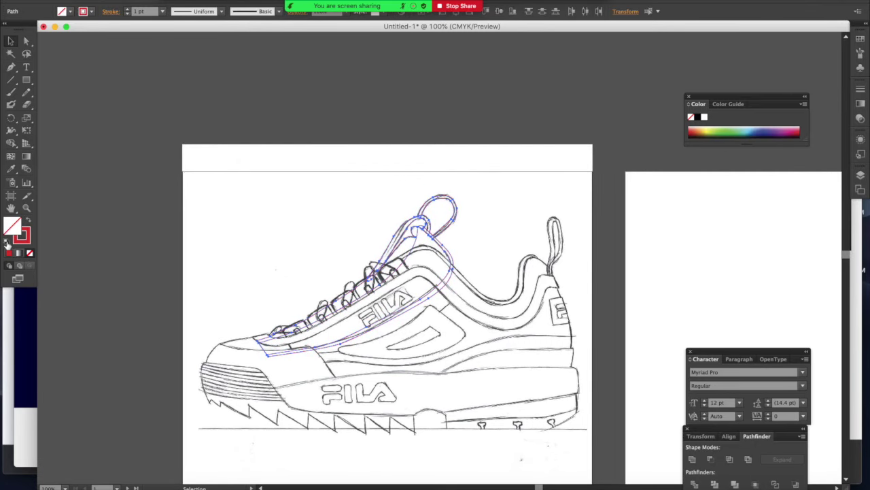
key("d")
left_click(325, 204)
key("super+equal")
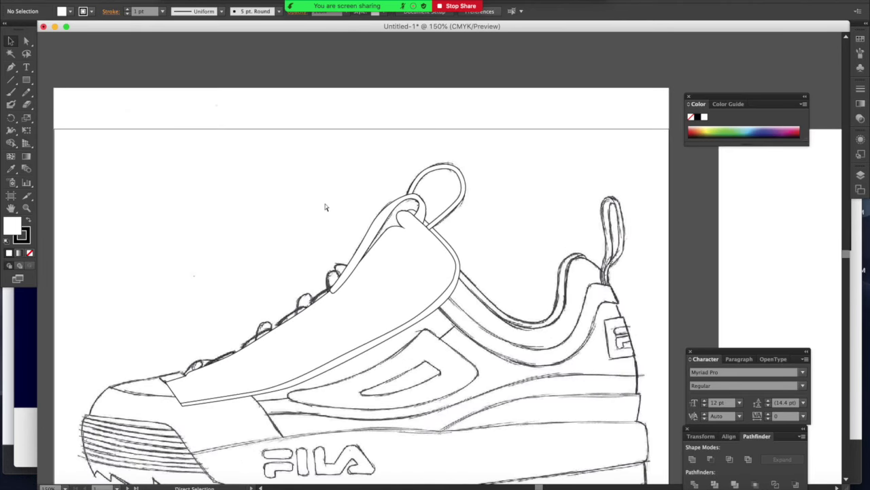
key("super+z")
key("super+z")
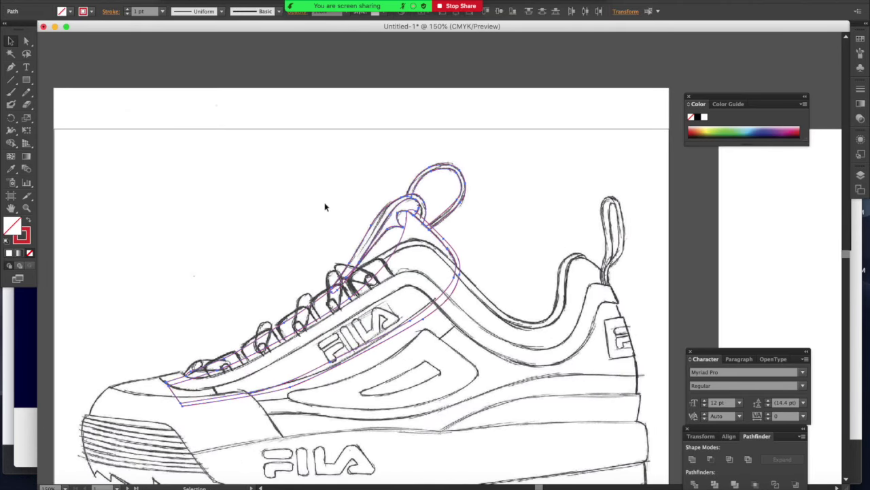
left_click(504, 232)
Step: Draw a separate curved Pen line from the top of the fold's inner edge down to the tongue's back edge
key("super+equal")
key("super+equal")
key("super+equal")
key("super+equal")
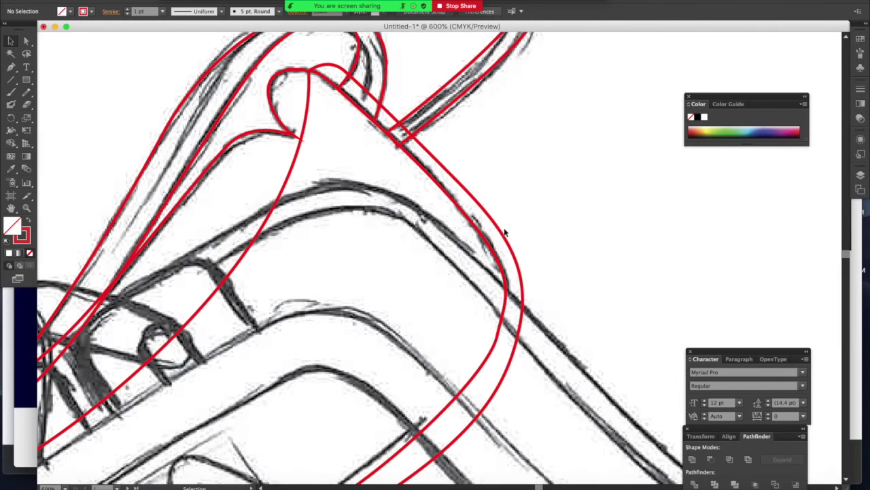
key("super+equal")
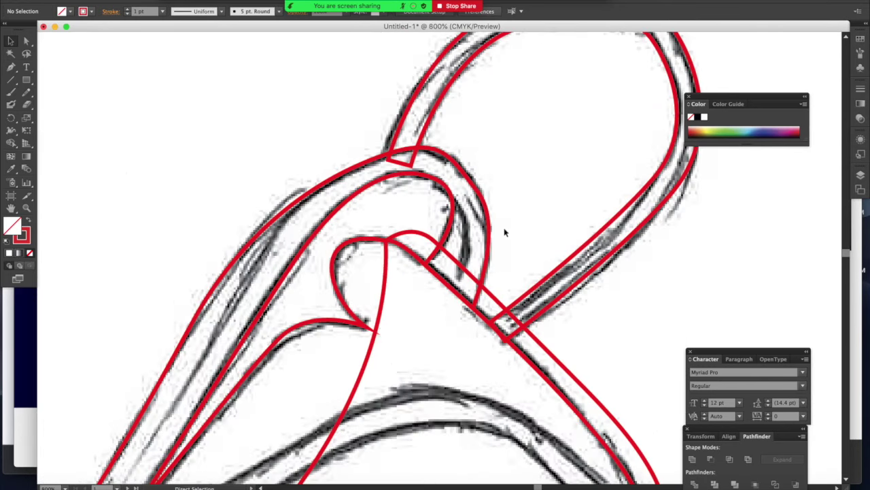
key("p")
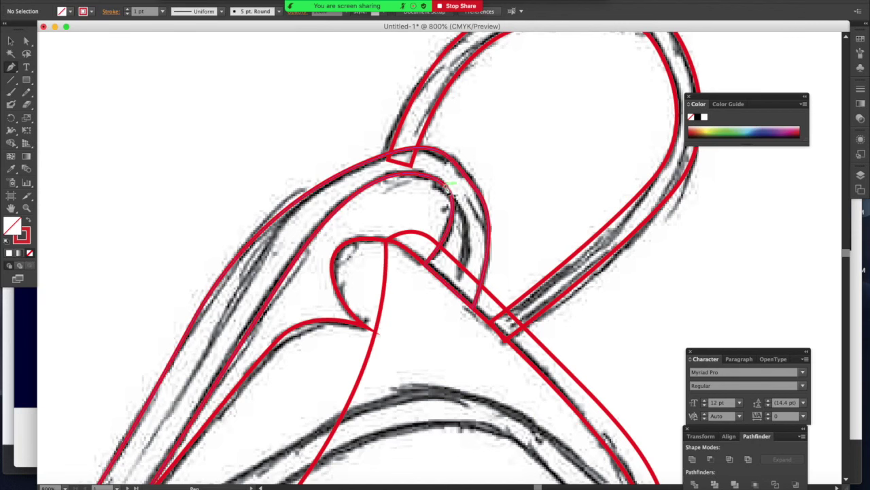
left_click(445, 189)
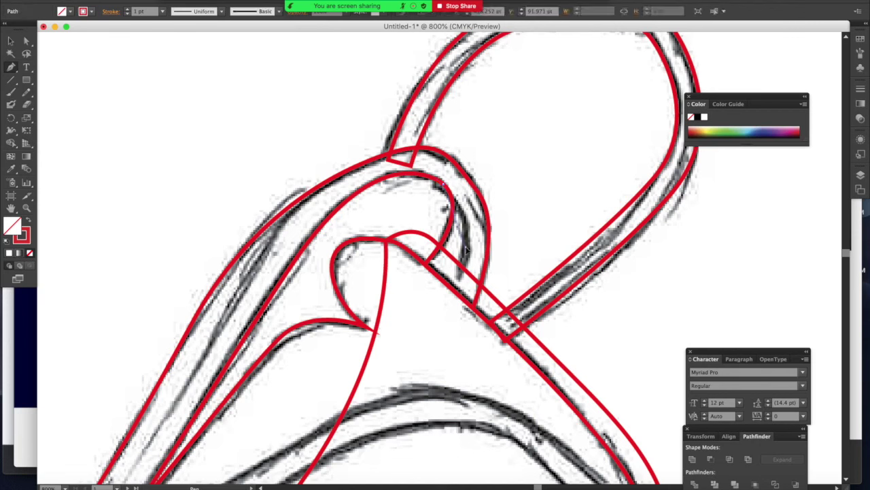
left_click_drag(461, 291, 461, 292)
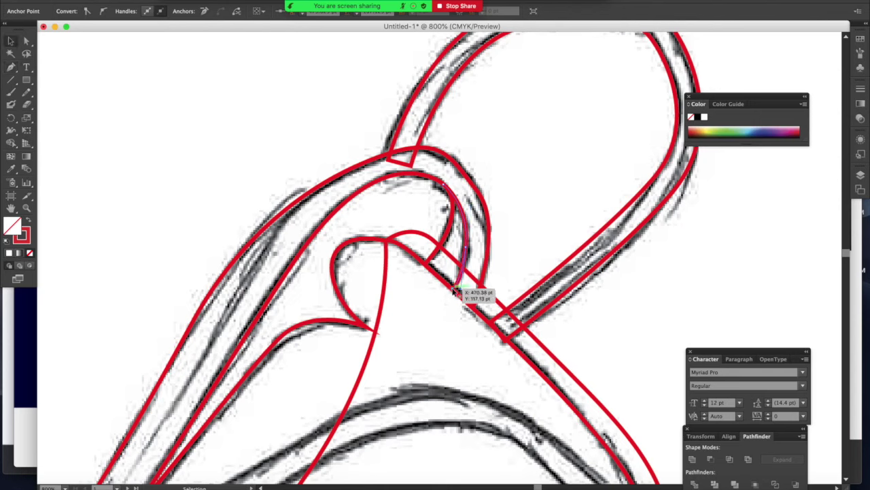
Step: Draw the seam line down the middle of the tongue's fold, from its upper edge to the laces
left_click(330, 179)
left_click_drag(250, 272, 220, 326)
scroll(219, 326, "down", 5)
scroll(220, 327, "left", 3)
left_click(248, 266)
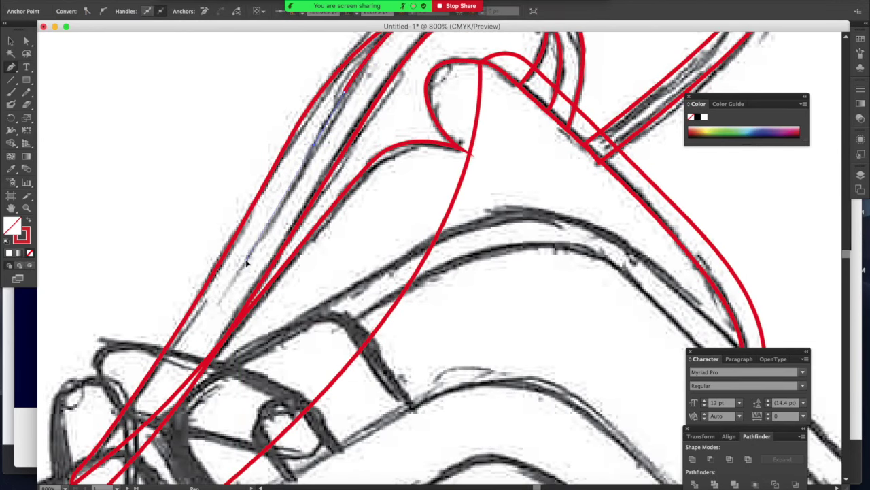
left_click(213, 317)
scroll(218, 313, "down", 3)
scroll(217, 313, "left", 3)
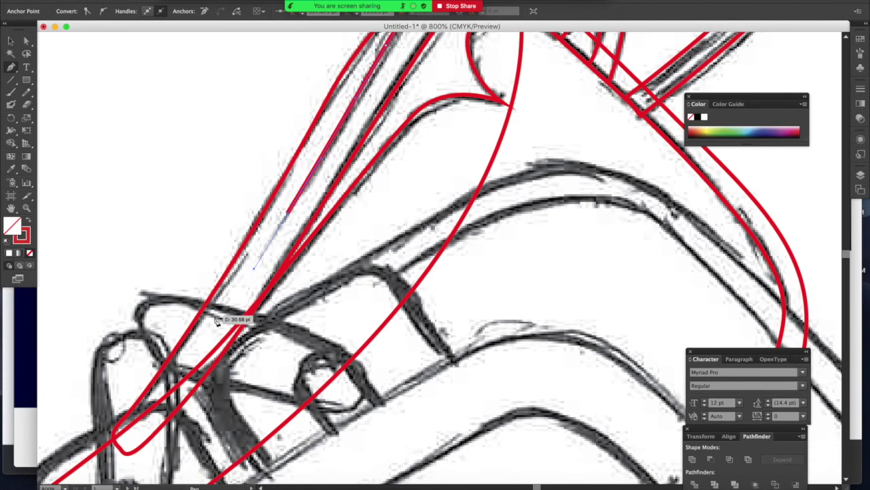
left_click(193, 357)
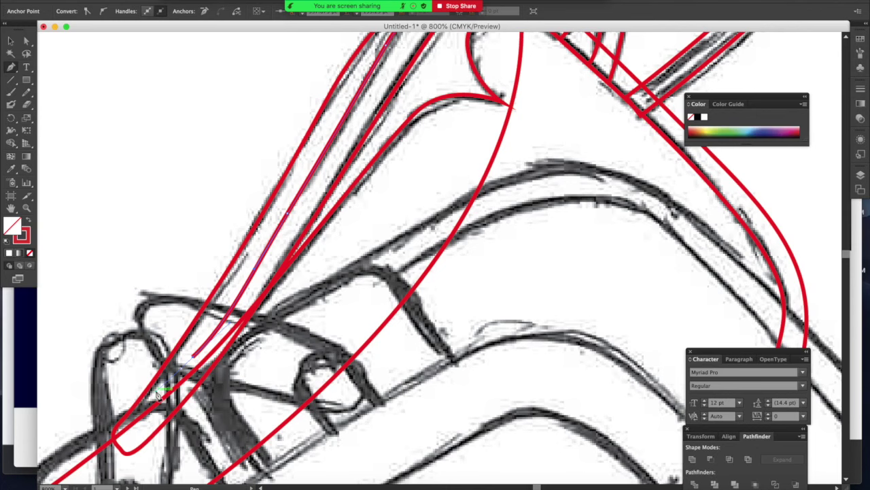
key("ctrl+minus")
key("ctrl+minus")
key("ctrl+minus")
key("ctrl+minus")
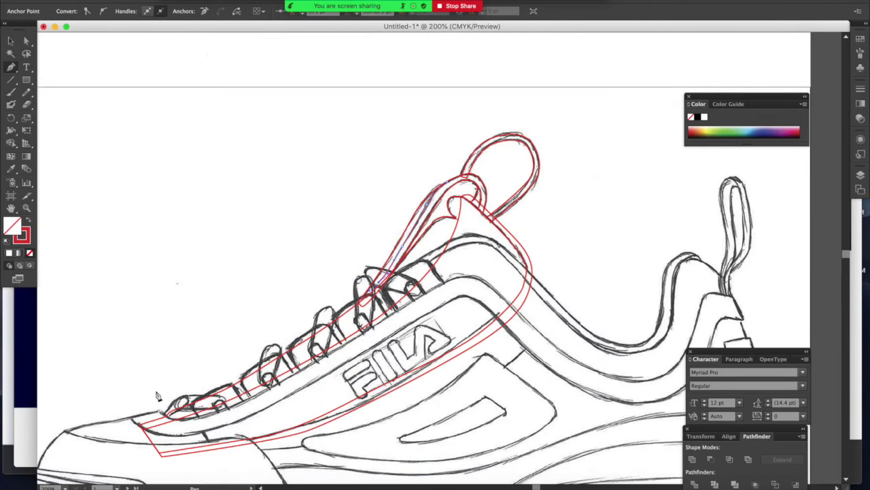
left_click(249, 272)
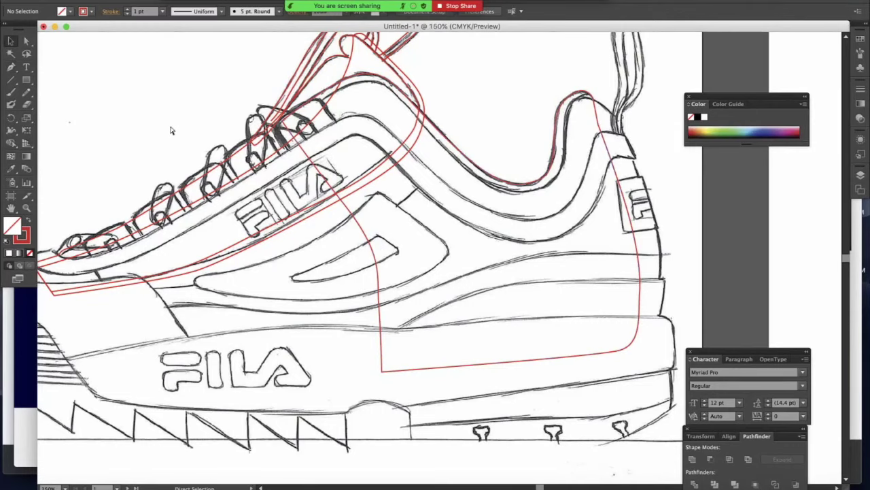
Step: Continue the band's outline from the lacing over the ankle arch, along the collar dip and around the heel
scroll(428, 171, "up", 3)
scroll(427, 171, "right", 15)
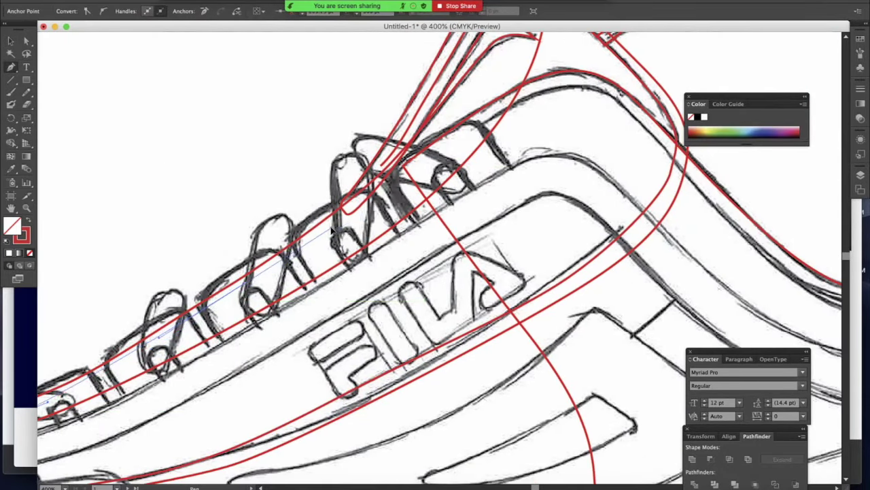
left_click_drag(629, 111, 650, 99)
scroll(629, 110, "right", 5)
left_click_drag(561, 148, 590, 218)
scroll(577, 204, "down", 3)
left_click(565, 187)
left_click_drag(521, 256, 506, 315)
Step: Run the band's outline back below the collar and arch to the toe end of the lacing and close it
scroll(505, 315, "left", 3)
left_click_drag(196, 202, 79, 101)
scroll(332, 195, "left", 5)
scroll(332, 195, "left", 5)
left_click_drag(410, 208, 323, 257)
left_click_drag(122, 221, 41, 156)
left_click(308, 357, "super")
Step: Trace the closed outline of the side panel that carries the upper FILA logo
left_click(240, 291)
left_click_drag(356, 257, 416, 226)
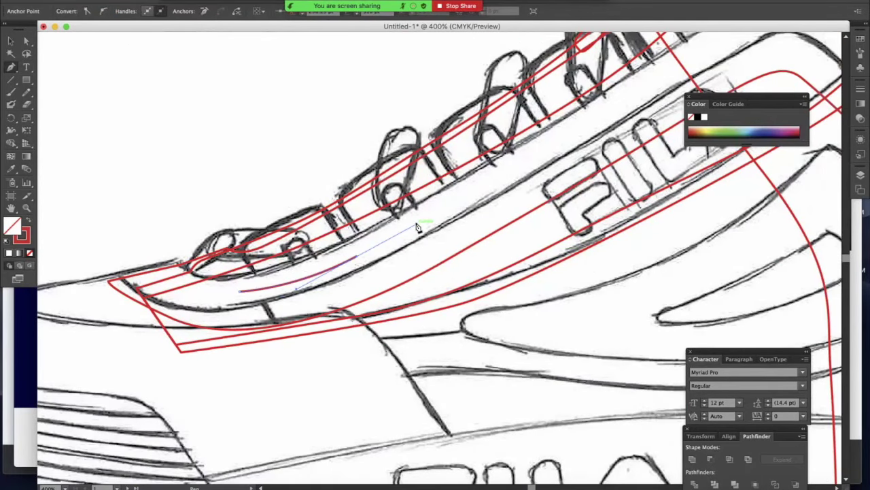
scroll(418, 227, "right", 5)
left_click_drag(513, 150, 648, 106)
left_click(673, 208, "super")
scroll(599, 255, "down", 3)
left_click_drag(504, 281, 407, 325)
scroll(408, 325, "left", 4)
left_click_drag(297, 313, 254, 317)
left_click(297, 313)
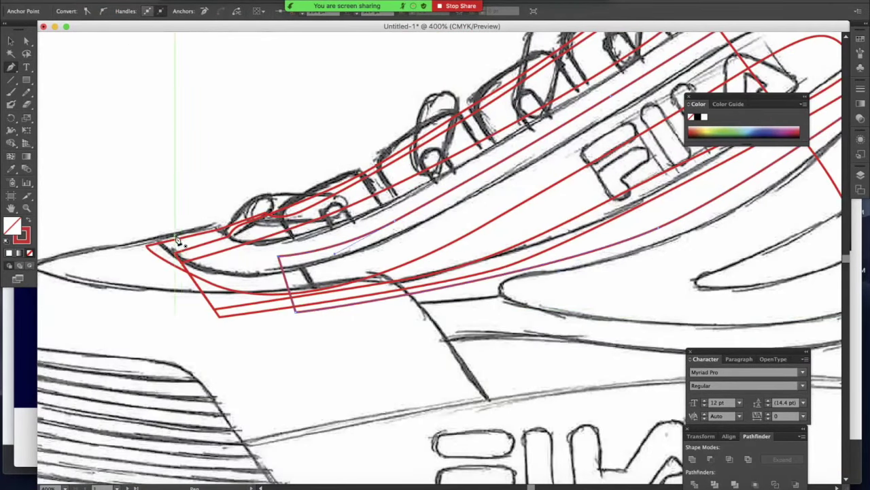
Step: Trace the closed vamp outline from the front of the tongue over the toe and back along its lower edge
left_click(176, 237)
scroll(175, 236, "left", 5)
left_click_drag(285, 194, 234, 204)
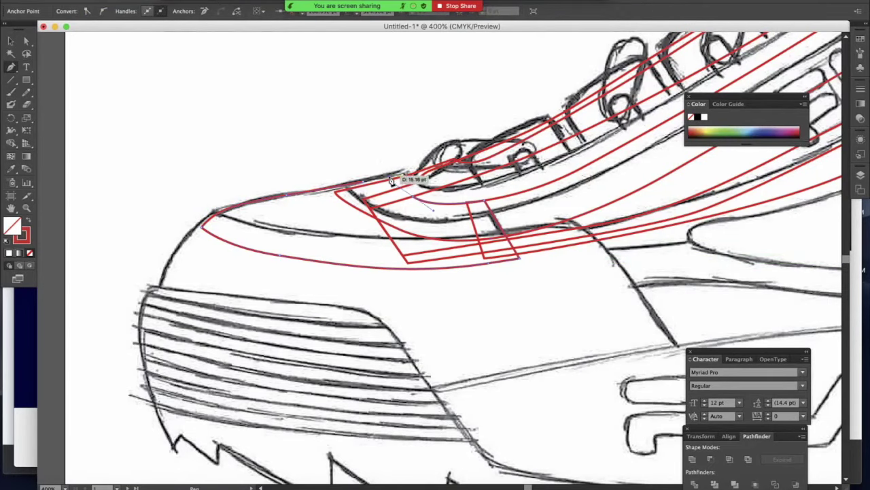
left_click_drag(391, 181, 389, 178)
left_click(363, 181)
key("super+minus")
key("super+minus")
key("super+plus")
key("super+plus")
Step: Trace the panel beneath the upper FILA logo panel, ending in a short slanted front edge, and deselect it
left_click(494, 253)
scroll(494, 252, "right", 5)
left_click_drag(452, 239, 560, 178)
scroll(560, 178, "down", 5)
scroll(445, 243, "left", 4)
left_click(211, 262)
left_click(195, 235)
left_click(512, 301, "super")
Step: Start the rear quarter's outline behind the upper logo panel and curve it along the collar dip up to the heel
key("super+minus")
key("super+minus")
key("super+minus")
key("super+plus")
key("super+plus")
key("super+plus")
key("p")
left_click(530, 192)
scroll(530, 192, "right", 6)
left_click_drag(608, 261, 662, 314)
scroll(544, 258, "right", 5)
left_click_drag(523, 406, 610, 389)
scroll(598, 340, "right", 3)
left_click_drag(521, 218, 543, 149)
left_click_drag(590, 104, 619, 110)
Step: Continue the rear quarter's outline down the heel and forward along the lower side seam, then deselect it
scroll(618, 204, "down", 4)
left_click(604, 414)
left_click_drag(366, 405, 274, 403)
scroll(274, 404, "left", 6)
left_click_drag(428, 384, 336, 417)
scroll(336, 416, "left", 6)
key("super+minus")
key("super+minus")
key("super+minus")
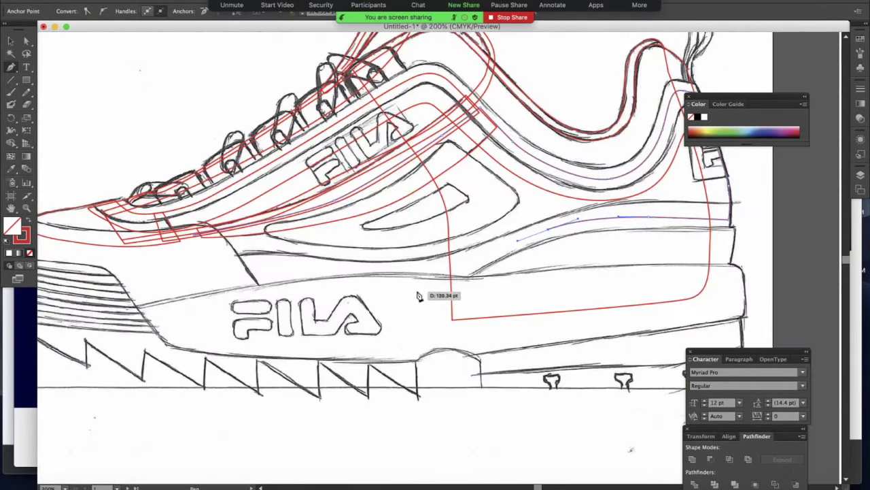
left_click(291, 342, "super")
Step: Start the eyestay's outline at the front of the tongue and curve it along the eyestay's lower edge
key("super+plus")
key("super+plus")
key("super+plus")
scroll(291, 285, "left", 6)
left_click(149, 293)
left_click_drag(351, 340, 501, 297)
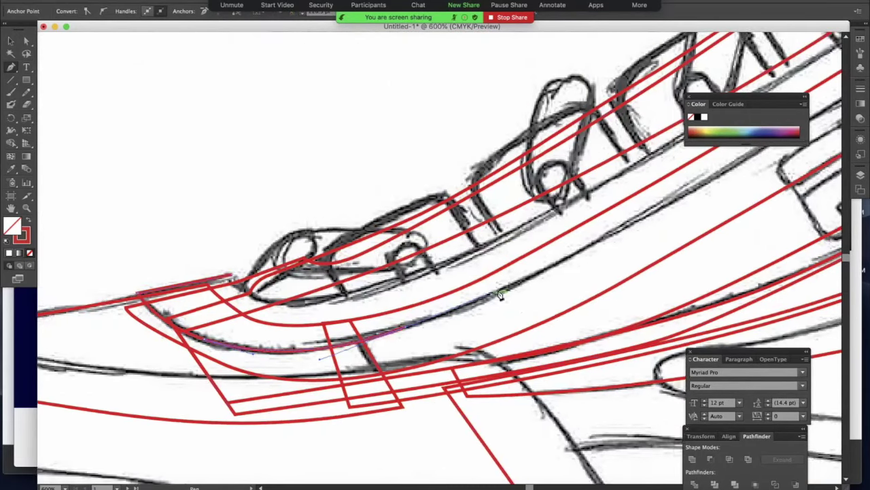
Step: Continue the eyestay's lower edge over the ankle arch, through the collar dip and up towards the heel
key("super+minus")
key("super+minus")
left_click_drag(616, 128, 648, 144)
scroll(560, 221, "right", 5)
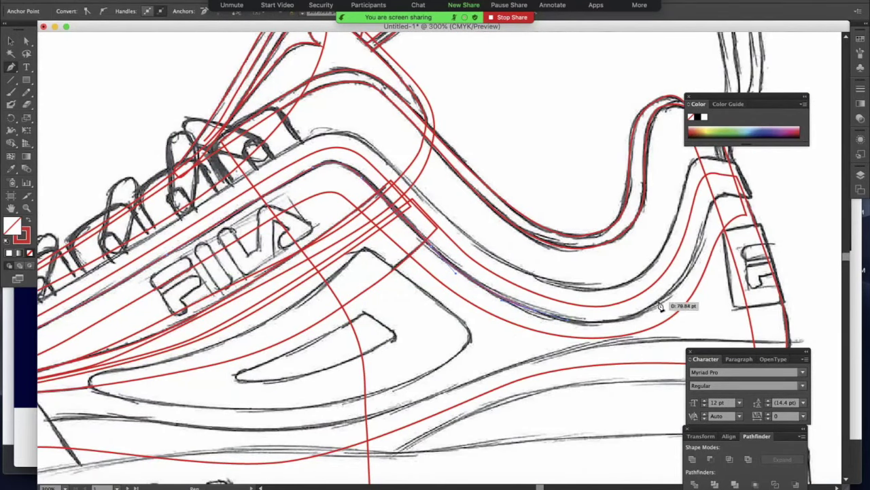
left_click_drag(654, 306, 690, 287)
left_click_drag(706, 231, 715, 204)
Step: Cap the eyestay's outline at the top of the heel and turn it down along the band's upper edge
key("super+plus")
key("super+plus")
key("super+plus")
key("super+plus")
left_click_drag(261, 191, 306, 195)
left_click(358, 204)
left_click_drag(302, 117, 255, 113)
left_click_drag(133, 400, 102, 479)
Step: Continue the eyestay's outline forward along the sketched edge below the laces to the front of the lacing area
scroll(238, 238, "down", 6)
left_click_drag(231, 271, 146, 267)
key("super+minus")
scroll(276, 204, "left", 6)
left_click_drag(363, 208, 276, 152)
key("super+minus")
mouse_move(410, 307)
left_mouse_down()
mouse_move(355, 256)
mouse_move(272, 279)
left_mouse_up()
scroll(136, 292, "left", 8)
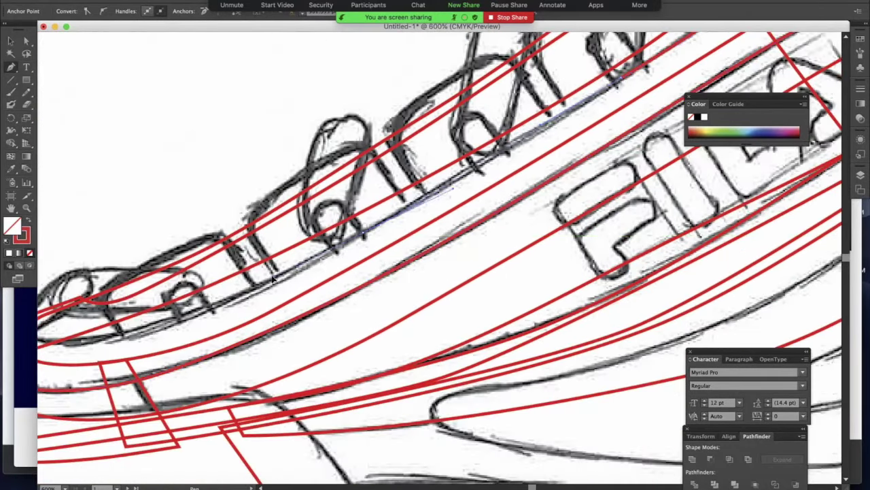
scroll(272, 279, "left", 8)
left_click(245, 278)
Step: Save the drawing as "DISRUPTOR 2 FINAL LINE DRAWING.ai" in Illustrator CS6 format, keeping the PDF-compatible option
key("super+minus")
key("super+minus")
key("super+minus")
key("super+minus")
key("v")
scroll(381, 258, "right", 2)
left_click(72, 1)
left_click(98, 66)
type("DI.ai")
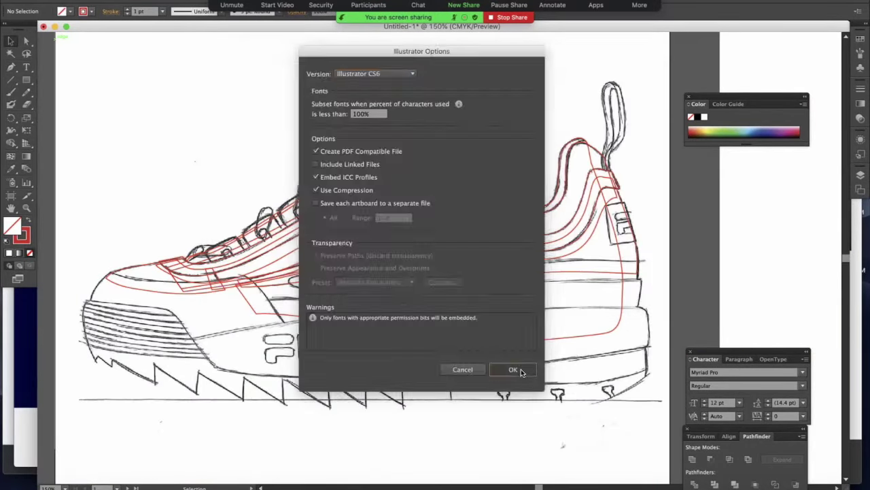
left_click(519, 367)
Step: Trace the lower side seam back to the heel and bring its outline down and forward along the sole line
scroll(421, 311, "up", 6)
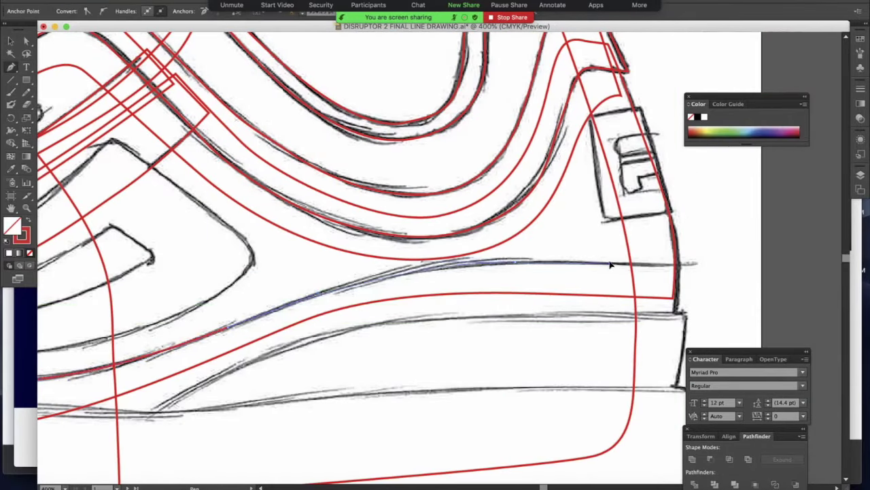
left_click_drag(594, 456, 566, 465)
scroll(566, 467, "down", 4)
left_click(168, 371)
scroll(155, 379, "left", 10)
left_click(204, 399)
Step: Trace the wedge-shaped panel beneath the side seam from the midfoot back to the heel, then deselect it
scroll(204, 381, "right", 9)
left_click_drag(469, 194, 530, 194)
left_click(698, 253)
scroll(435, 299, "left", 5)
left_click(260, 330)
scroll(476, 285, "down", 3)
left_click(608, 286, "super")
Step: Trace the heel pull tab's outer edge from its base up around the rounded top and back down
scroll(436, 149, "up", 5)
left_click(362, 360)
scroll(375, 340, "up", 4)
left_click_drag(377, 297, 368, 252)
left_click_drag(391, 163, 424, 161)
left_click_drag(457, 312, 456, 361)
scroll(435, 326, "down", 4)
left_click(419, 351)
Step: Trace the inner edge of the heel pull tab's loop, starting at the bottom of its opening
scroll(408, 381, "down", 3)
scroll(399, 381, "up", 4)
left_click(380, 357)
left_click_drag(408, 279, 406, 225)
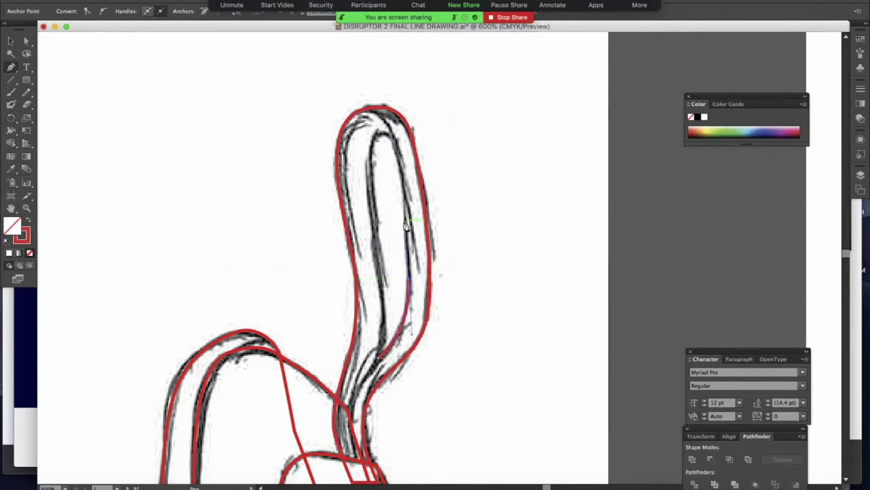
key("super+minus")
key("super+minus")
key("v")
left_click(28, 219)
left_click(28, 220)
Step: Start another path at the heel beside the pull tab, then deselect it
key("p")
key("super+plus")
key("super+plus")
key("super+plus")
left_click(338, 268)
scroll(284, 151, "up", 5)
scroll(284, 151, "down", 4)
key("super+minus")
scroll(435, 272, "down", 8)
left_click(534, 262, "super")
Step: Outline the heel logo badge as a closed four-sided shape that follows the curve of the heel, then deselect it
key("super+plus")
key("super+plus")
left_click(359, 106)
left_click_drag(408, 254, 446, 355)
left_click(461, 417)
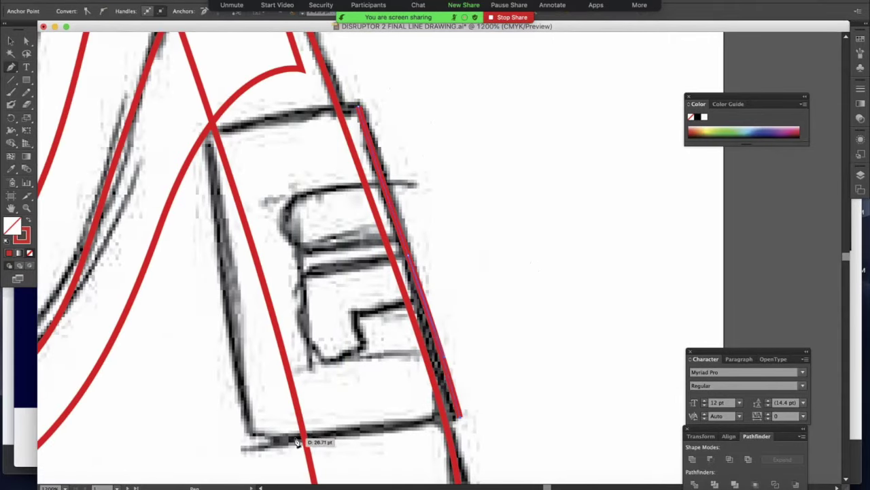
left_click(212, 127)
left_click(359, 106)
left_click(467, 142, "super")
Step: Trace the large side emblem panel from its upper peak along the forward edge, underside and rounded rear corner
key("super+minus")
key("super+minus")
key("super+minus")
key("super+minus")
key("super+plus")
left_click(562, 62)
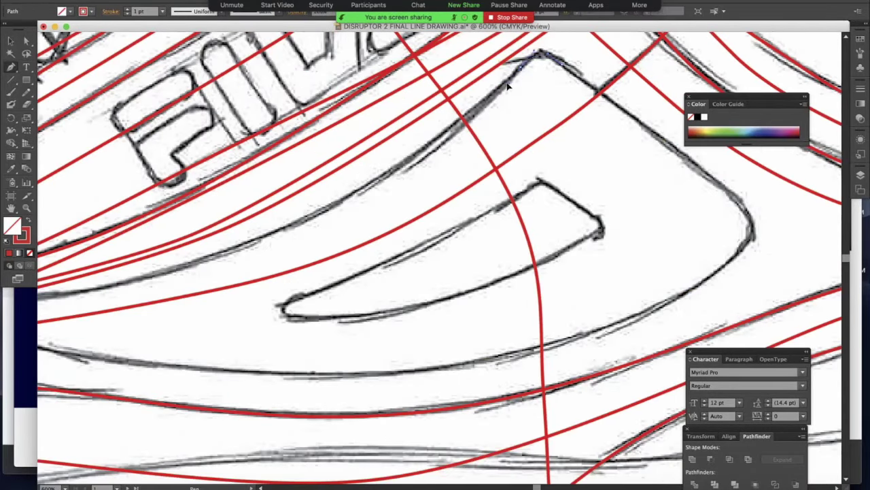
scroll(509, 86, "left", 3)
left_click_drag(429, 231, 340, 272)
scroll(178, 385, "right", 5)
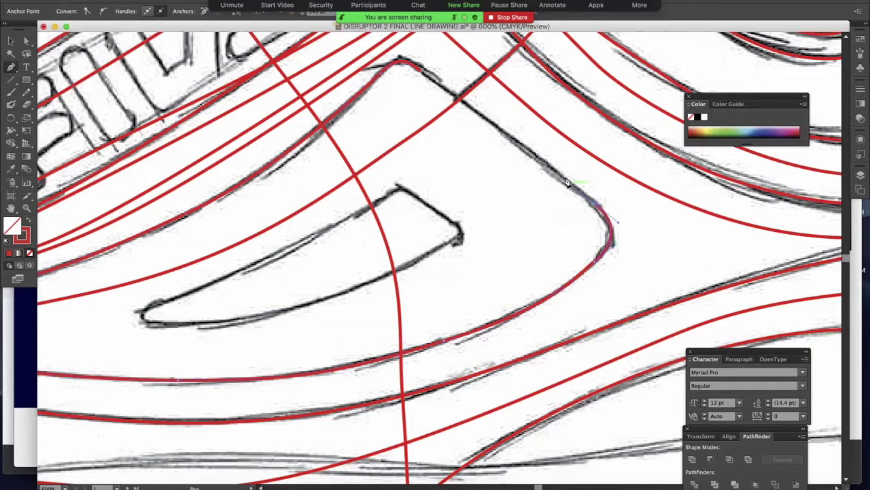
Step: Outline the small curved shape inside the side emblem panel, rounding its front tip, and close it
scroll(572, 188, "up", 2)
left_click_drag(96, 367, 121, 391)
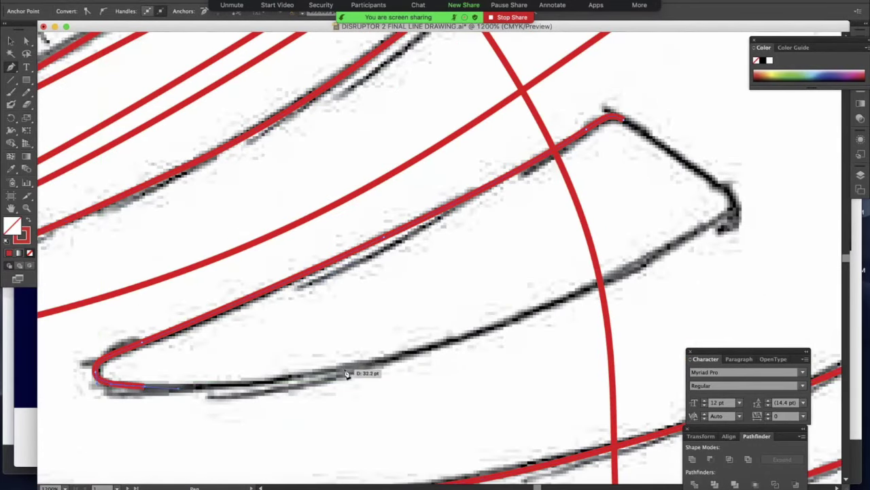
left_click(737, 210)
left_click(624, 119)
Step: Trace the toe section's outline along the sole line and up around the front of the toe
key("super+minus")
key("super+minus")
key("super+minus")
key("super+minus")
scroll(485, 224, "left", 10)
key("super+equal")
key("super+equal")
key("super+equal")
left_click(175, 156)
scroll(272, 227, "right", 6)
left_click_drag(445, 182, 513, 168)
scroll(628, 204, "down", 3)
scroll(267, 331, "up", 2)
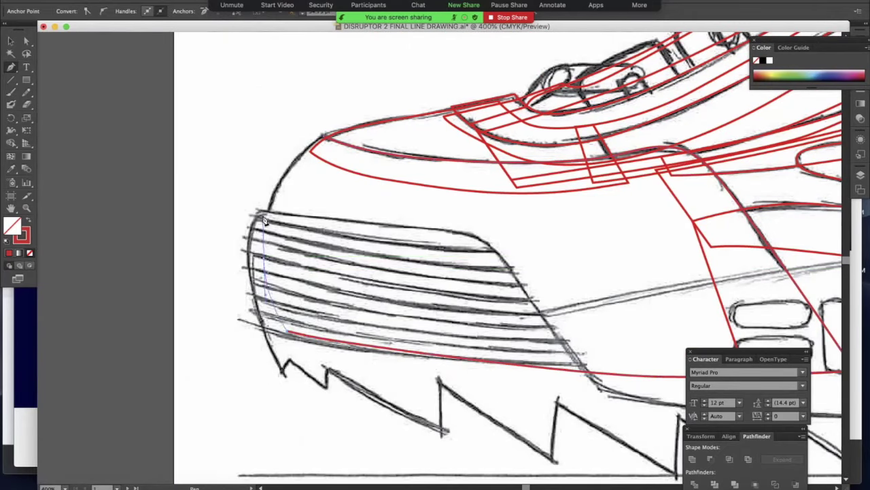
Step: Outline the lowest lace strap just behind the front lace loop, following its sketched sides
scroll(502, 220, "down", 2)
scroll(412, 221, "up", 4)
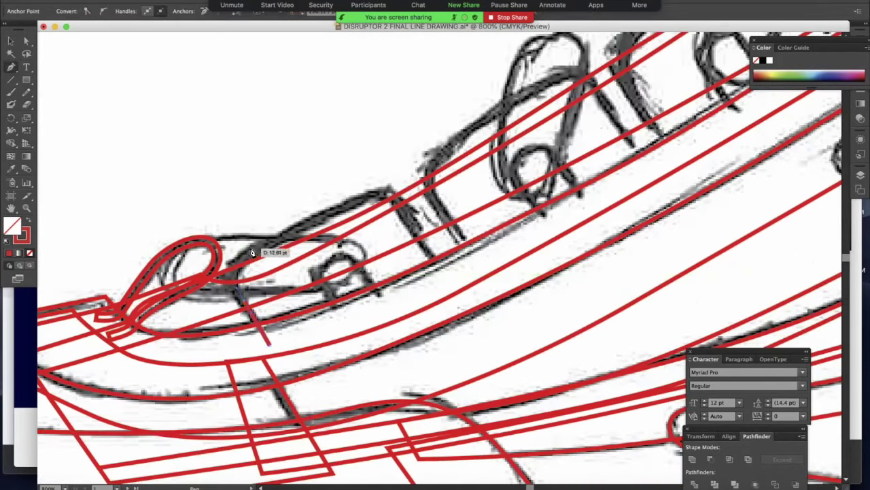
left_click(281, 362)
left_click(358, 333)
left_click_drag(462, 268, 326, 325)
Step: Start the second lace strap's outline at its base and curve it up and over the top edge
left_click(346, 324)
left_click(302, 257)
left_click_drag(298, 217, 327, 192)
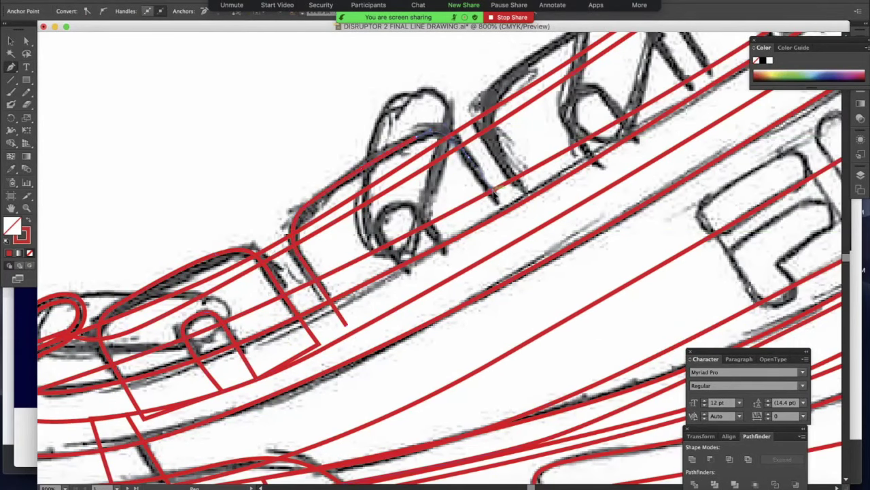
scroll(378, 368, "up", 2)
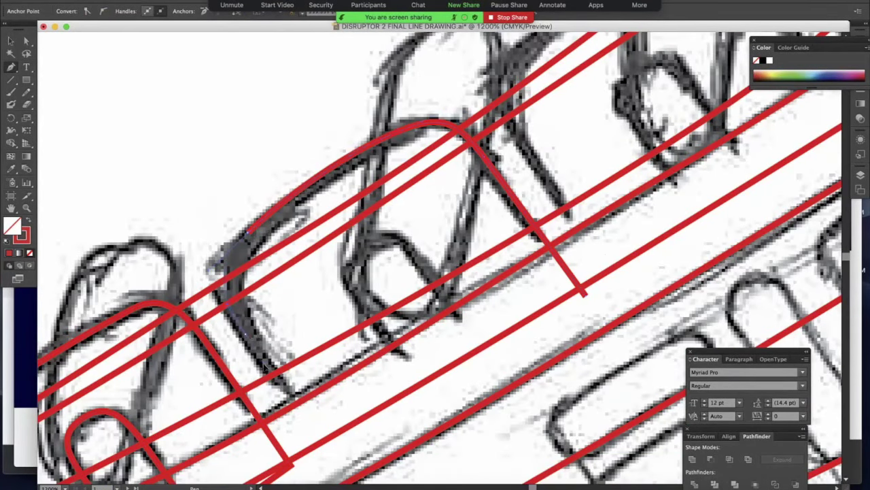
Step: Trace the rounded eyelet loop inside the third lace strap down to the strap's base
left_click_drag(391, 236, 394, 233)
left_click_drag(421, 262, 437, 281)
left_click(491, 354)
left_click(585, 293)
left_click_drag(632, 116, 360, 271)
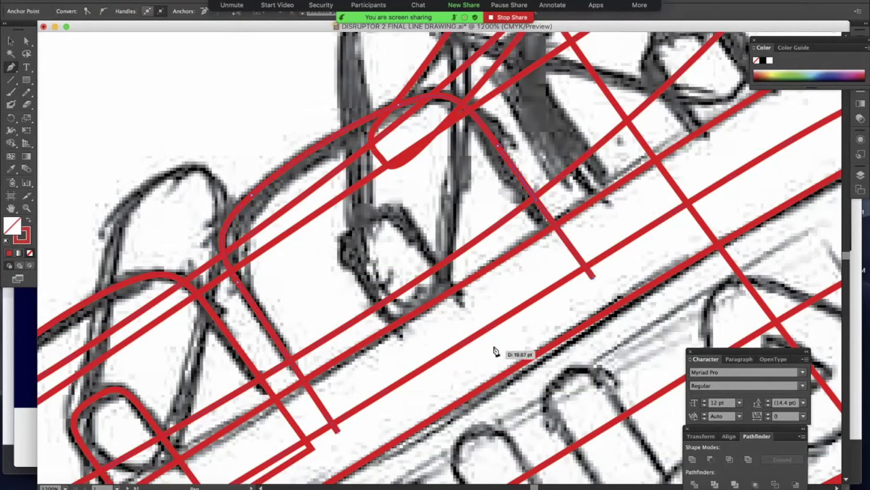
Step: Trace the lower part of the fourth lace strap and join it back to the strap's front base corner
left_click_drag(379, 306, 379, 307)
left_click(433, 374)
left_click(338, 431)
Step: Outline the next lace strap towards the tongue, from its rear base over the rounded top to the front
scroll(583, 268, "right", 5)
left_click(549, 300)
left_click(430, 127)
left_click_drag(342, 115, 289, 141)
left_click_drag(217, 216, 178, 253)
Step: Set the stroke of all traced paths to red and place the FILA logo outline over the shoe sketch
scroll(306, 230, "down", 3)
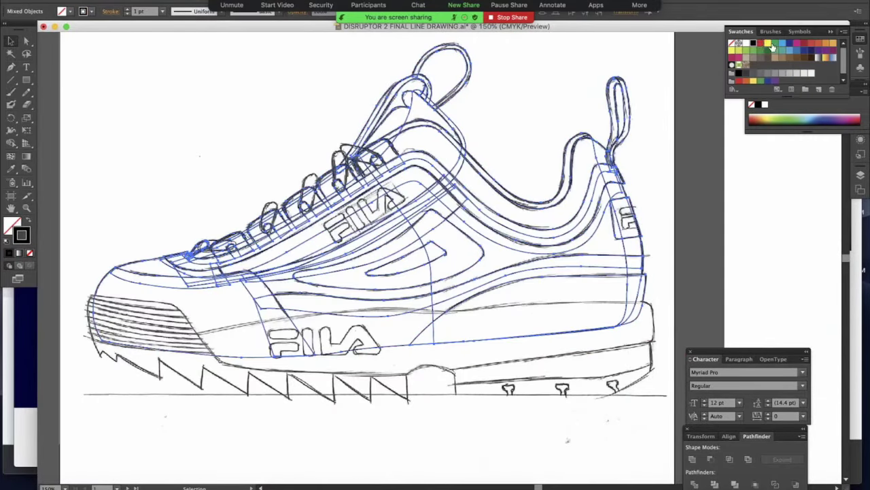
left_click(771, 45)
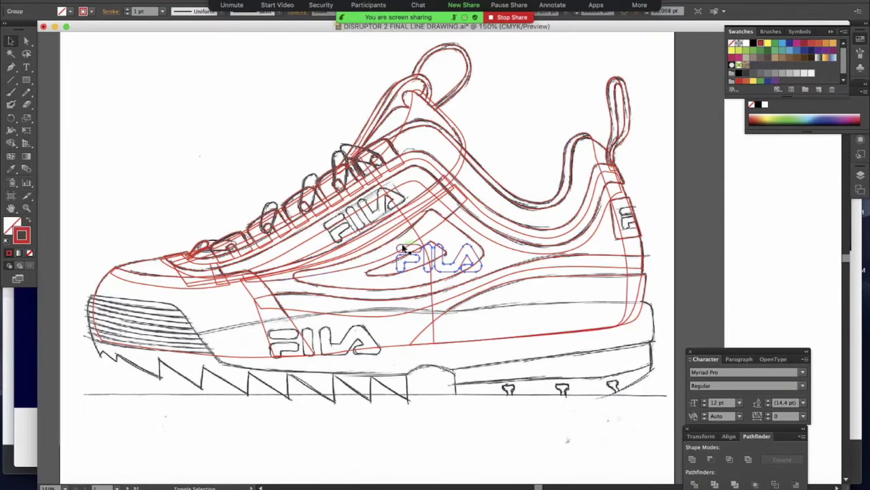
key("ctrl+=")
left_click(364, 133)
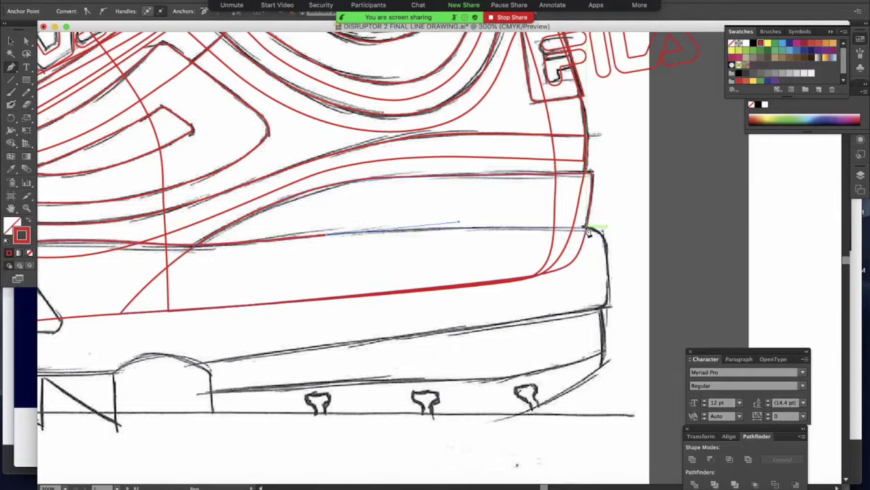
Step: Extend the midsole's upper edge to the heel and round its rear corner down to the outsole
left_click(586, 228)
key("super+plus")
key("super+plus")
key("super+plus")
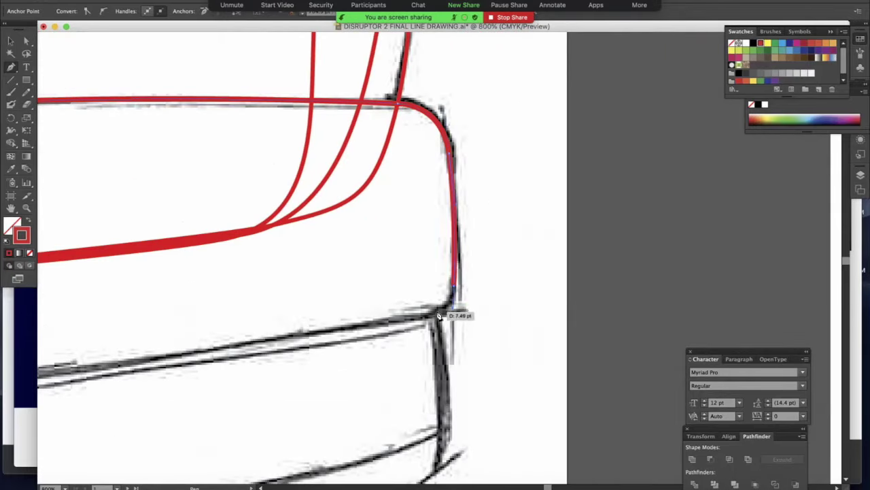
left_click(459, 309)
left_click(433, 326)
Step: Trace the rear outsole's edges forward to the midfoot and over the arched notch in the sole
left_click(311, 363)
scroll(383, 364, "left", 5)
left_click_drag(383, 363, 286, 364)
left_click_drag(262, 293, 139, 297)
scroll(139, 300, "left", 5)
left_click(346, 315)
left_click(343, 262)
left_click_drag(204, 208, 130, 211)
left_click(76, 264)
Step: Continue the midsole's lower edge forward from the arch along the top of the forefoot treads
scroll(204, 238, "left", 10)
left_click_drag(363, 200, 227, 192)
left_click_drag(335, 249, 269, 240)
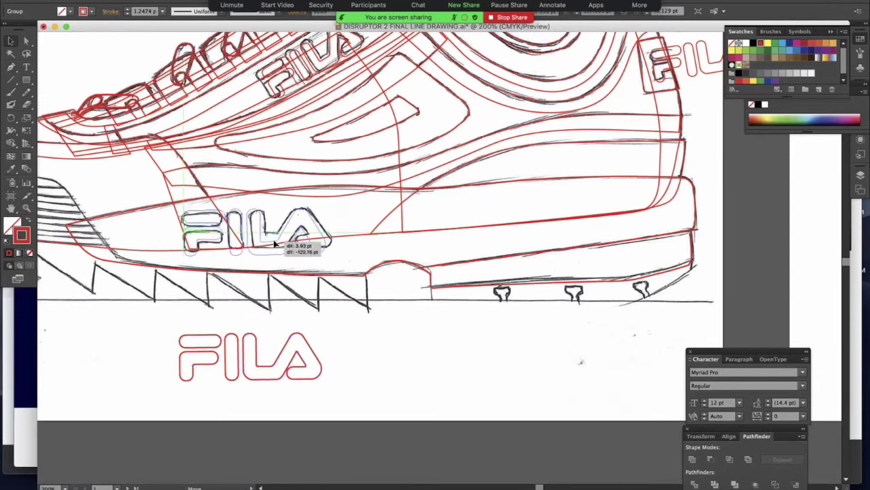
Step: Scale the FILA logo outline to match the sketched lettering on the midsole's side
key("s")
left_click(415, 315, "alt")
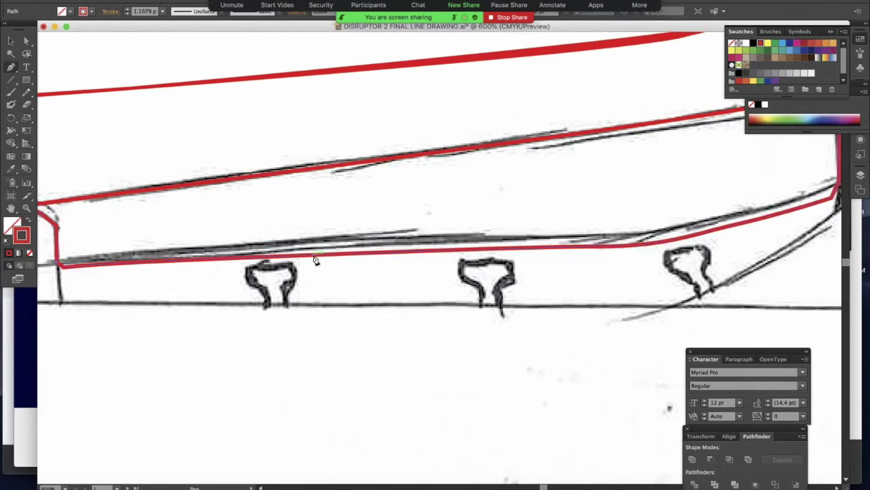
Step: Trace the rear outsole's thin layer from the arch towards the heel and outline the first small stud beneath it
left_click(60, 262)
left_click_drag(331, 238, 466, 233)
scroll(408, 241, "right", 7)
left_click_drag(373, 240, 429, 238)
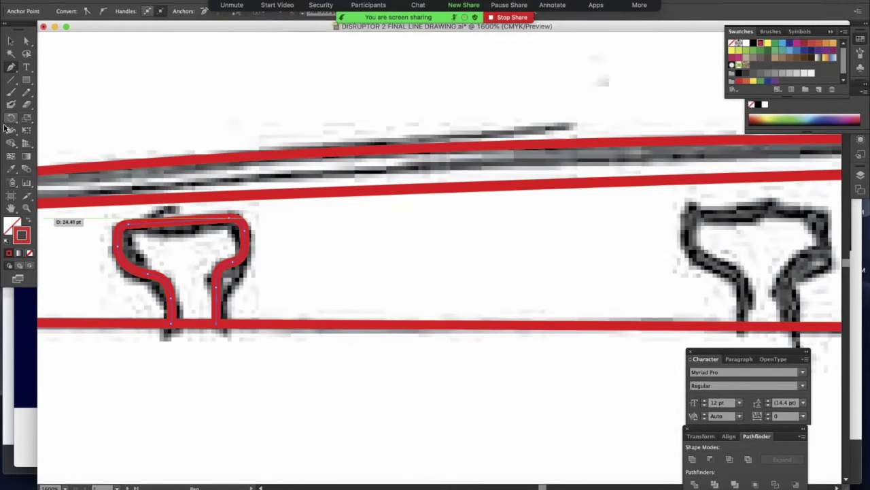
key("c")
scroll(414, 317, "right", 8)
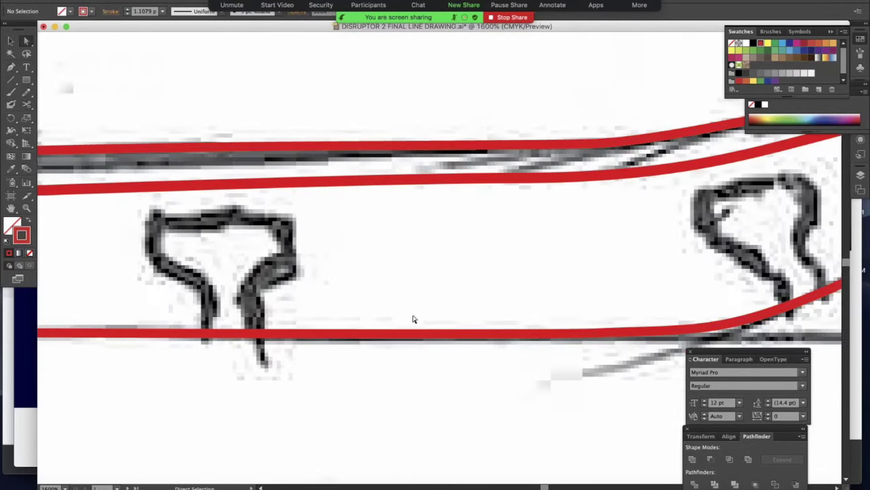
Step: Place a copy of the small stud on the next sketched stud and cut away the outsole's bottom line between its legs
key("super+v")
key("c")
left_click(325, 336)
key("Delete")
key("v")
left_click_drag(371, 285, 371, 298)
double_click(388, 349)
key("Delete")
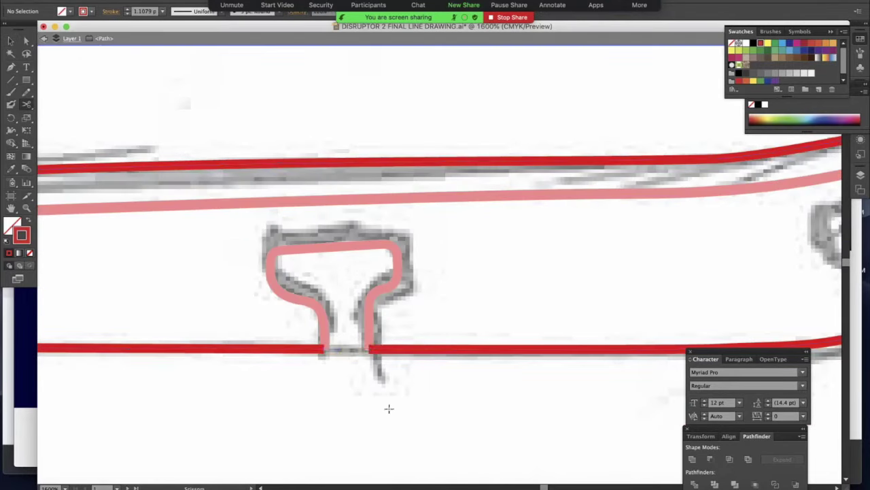
Step: Cut the outsole's bottom line at the rearmost stud and trace the stud's outline across the gap
scroll(467, 306, "right", 8)
key("c")
left_click(458, 367)
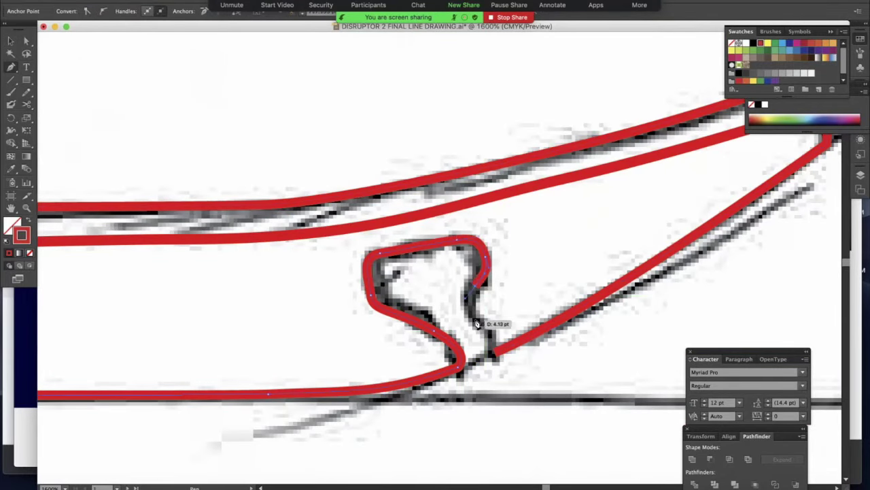
left_click(495, 351)
key("v")
left_click(438, 334)
Step: Start the sawtooth tread outline under the toe by tracing the first small teeth from the front contour
key("super+minus")
key("super+minus")
key("super+minus")
key("super+minus")
key("super+minus")
key("super+minus")
scroll(439, 333, "left", 10)
key("super+equal")
key("super+equal")
key("super+equal")
key("p")
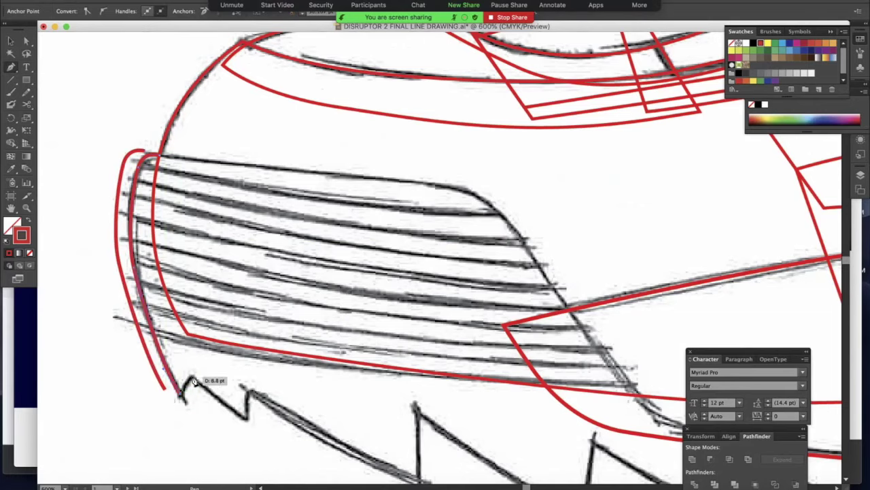
left_click(192, 379)
left_click(246, 418)
left_click(248, 392)
Step: Continue the sawtooth tread outline backwards along the sketched large teeth of the forefoot
key("super+equal")
left_click_drag(486, 379, 656, 453)
left_click(605, 325)
left_click(453, 342)
left_click(442, 139)
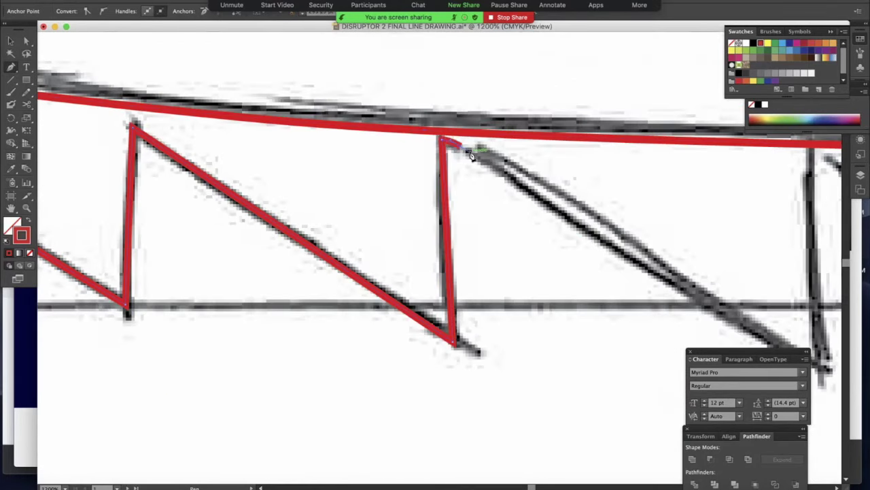
scroll(470, 153, "right", 8)
left_click(292, 305)
left_click(278, 88)
left_click_drag(579, 297, 657, 342)
left_click(587, 283)
left_click(575, 77)
Step: Duplicate the ridge line repeatedly down the toe bumper, following the sketched stripes to the bumper's lower edge
key("super+minus")
scroll(437, 176, "left", 10)
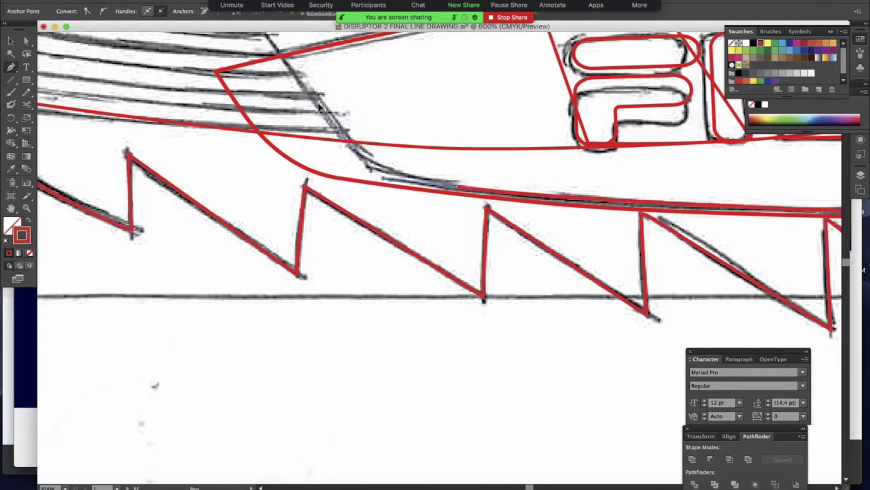
scroll(319, 104, "up", 5)
scroll(319, 104, "left", 6)
key("v")
left_click_drag(458, 163, 457, 181)
left_click_drag(458, 181, 456, 198)
scroll(313, 217, "up", 3)
left_click_drag(335, 122, 334, 166)
left_click_drag(334, 166, 331, 205)
scroll(332, 213, "down", 3)
scroll(330, 205, "right", 3)
left_click_drag(279, 235, 287, 284)
scroll(287, 284, "down", 5)
left_click_drag(275, 189, 291, 289)
left_click_drag(291, 288, 309, 345)
scroll(309, 345, "up", 5)
Step: Extend the toe bumper's ridge lines to its slanted rear edge
scroll(362, 160, "down", 2)
scroll(367, 314, "right", 6)
key("p")
left_click(472, 181)
left_click(500, 183)
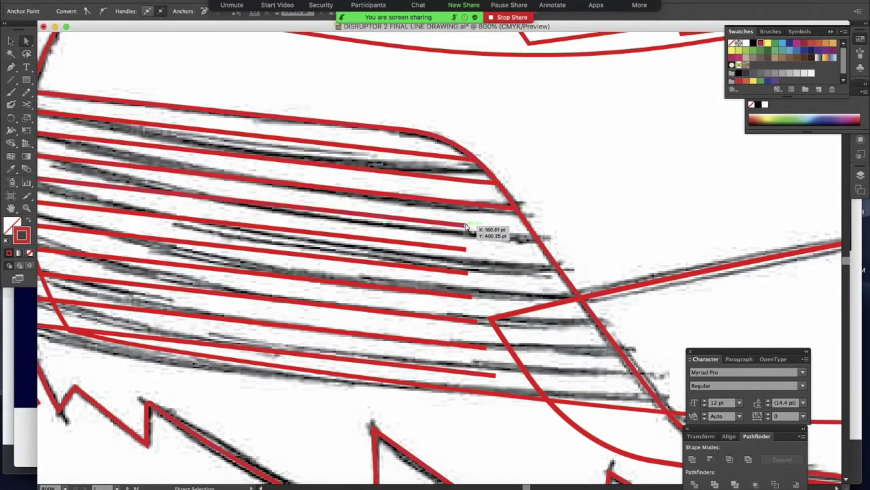
left_click_drag(598, 336, 612, 338)
left_click_drag(594, 417, 470, 351)
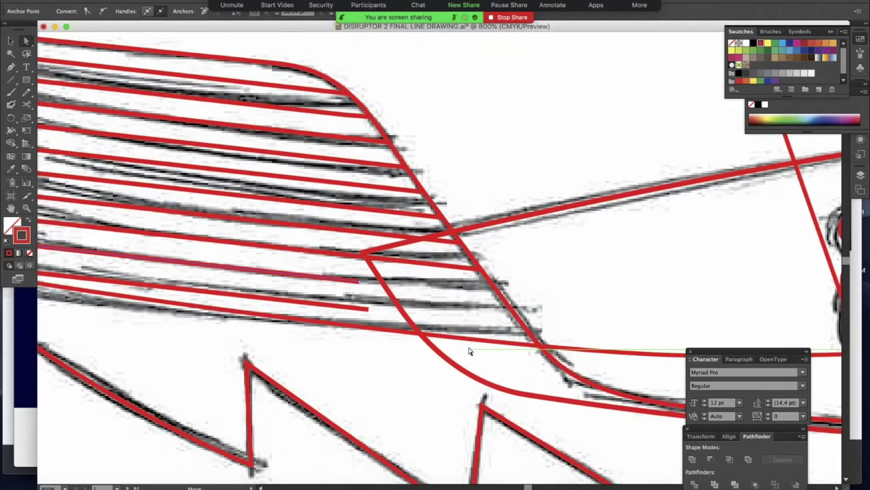
Step: Cut the toe bumper's front outline with the Scissors tool where the ridge lines meet it
key("Tab")
key("Tab")
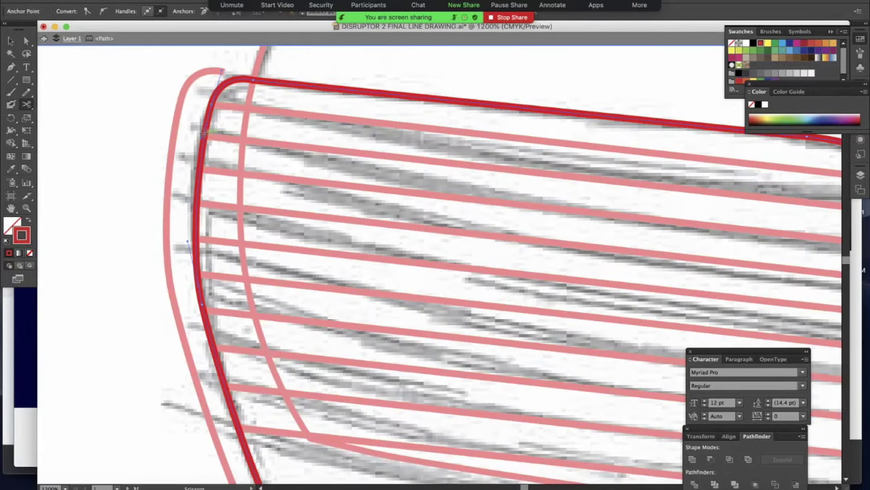
scroll(242, 445, "up", 2)
scroll(243, 445, "down", 3)
scroll(272, 299, "down", 2)
scroll(272, 299, "up", 3)
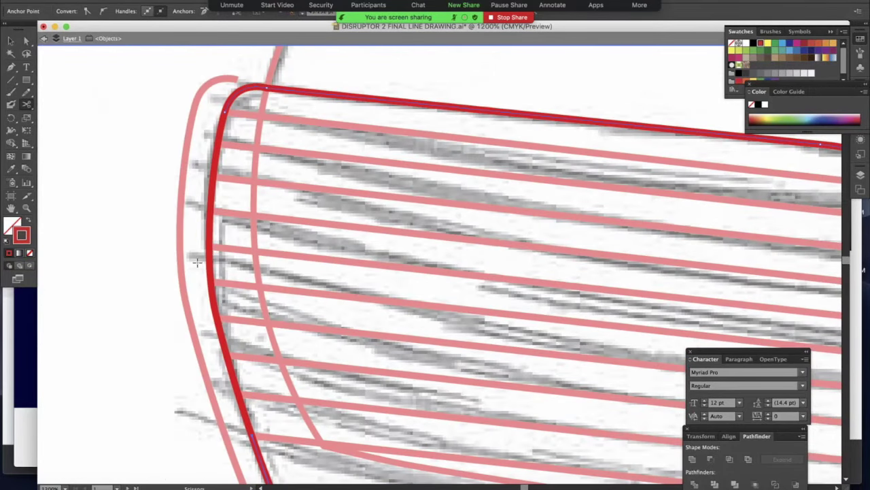
Step: Move the spare outer toe contour inward so it crosses just behind the front ends of the ridges
key("v")
double_click(136, 170)
left_click_drag(188, 145, 233, 148)
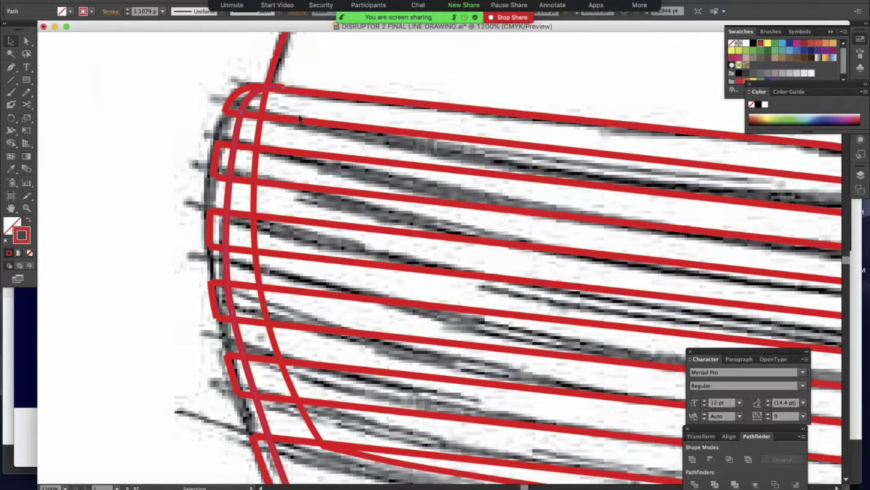
left_click(301, 126)
scroll(194, 95, "up", 3)
key("p")
scroll(259, 217, "down", 5)
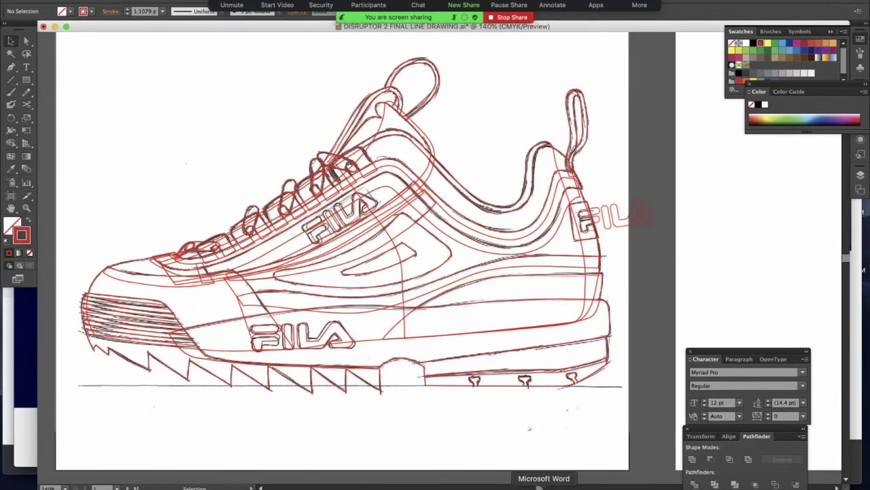
Step: Select all traced parts and give them a white fill and black outlines
key("super+a")
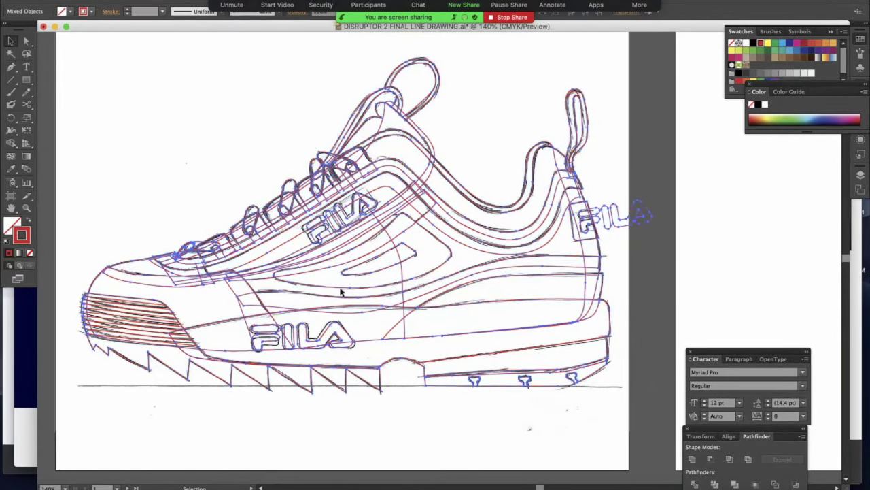
left_click(649, 418)
Step: Offset both outlines of the side emblem by -1.5 mm
left_click(422, 248)
left_click(125, 1)
left_click(267, 237)
left_click(267, 237)
type("-1.5mm")
key("Return")
left_click(381, 261)
left_click(266, 237)
key("Return")
left_click(128, 13)
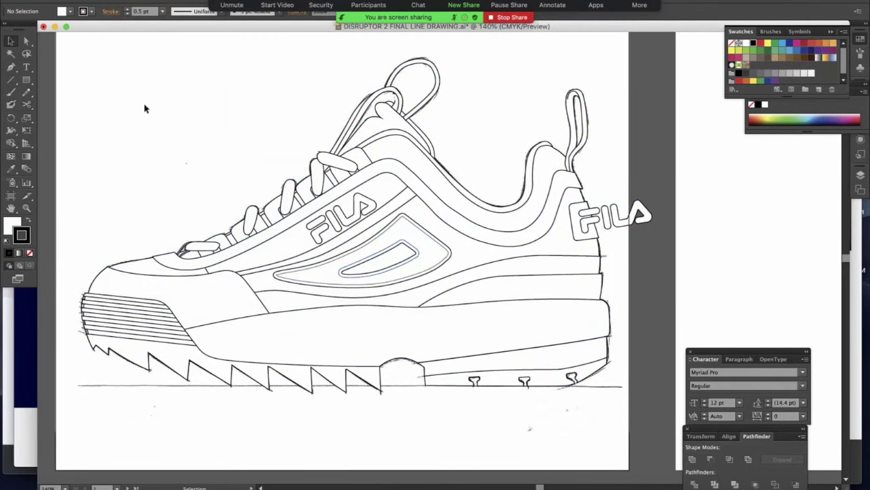
Step: Bring the FILA lettering in front of the midsole's side
left_click(143, 107)
scroll(374, 296, "up", 2)
scroll(390, 335, "down", 2)
left_click(297, 363)
left_click(125, 2)
scroll(311, 335, "up", 1)
Step: Select the upper's overlay panels, toe cap and lace tabs and offset their paths for stitch lines
left_click(503, 260)
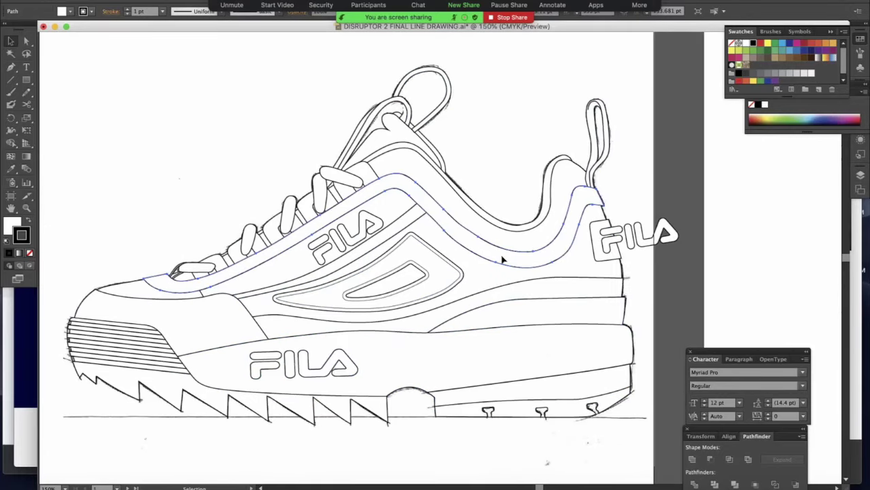
left_click(367, 249)
left_click(125, 1)
left_click(248, 210)
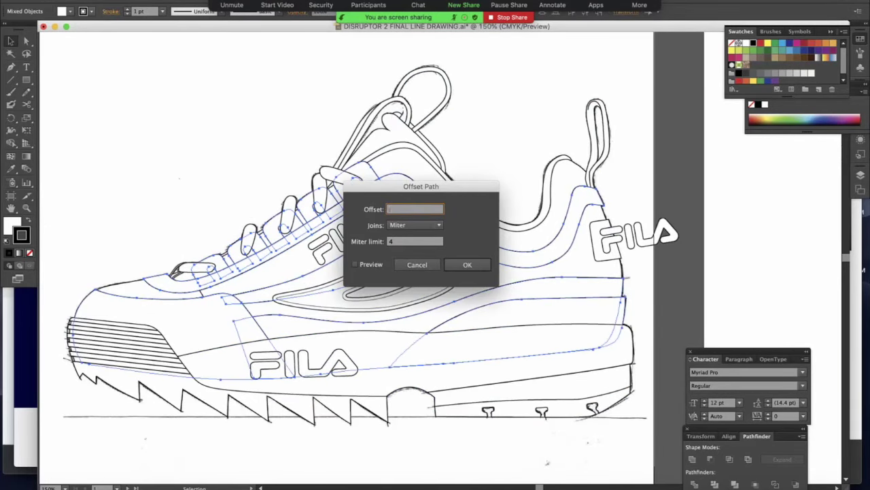
key("Return")
Step: Remove the fill from the offset paths and make their 1 pt stroke dashed with a 3 pt dash and 2 pt gap
left_click(751, 105)
left_click_drag(799, 84, 762, 101)
left_click(861, 89)
left_click(844, 82)
left_click(834, 93)
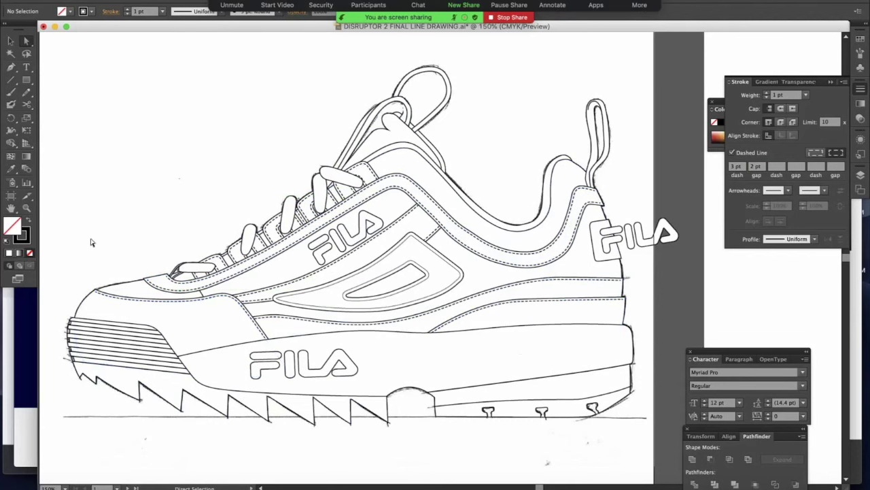
Step: Offset the stitch lines on the toe cap and lower rear panel to add a second row
left_click(117, 297)
left_click(517, 300, "shift")
left_click(125, 1)
left_click(247, 210)
key("Return")
Step: Add dashed stitch lines inside the side emblem's outer and inner outlines
left_click(92, 242)
left_click(125, 1)
left_click(242, 208)
key("Return")
left_click(192, 296)
left_click(125, 1)
left_click(264, 208)
key("Return")
left_click(143, 299)
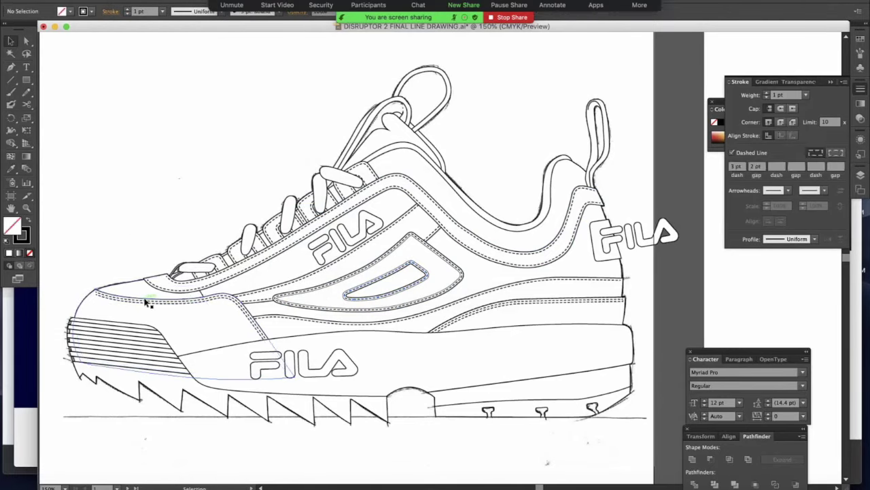
double_click(496, 281)
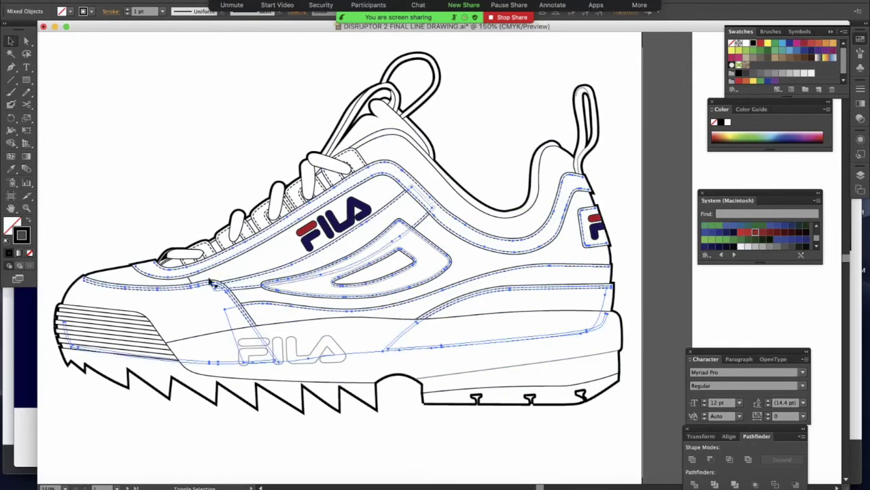
Step: Place a copy of the 24 pt DISRUPTOR 2 label beneath the heel end of the shoe
left_click(164, 146)
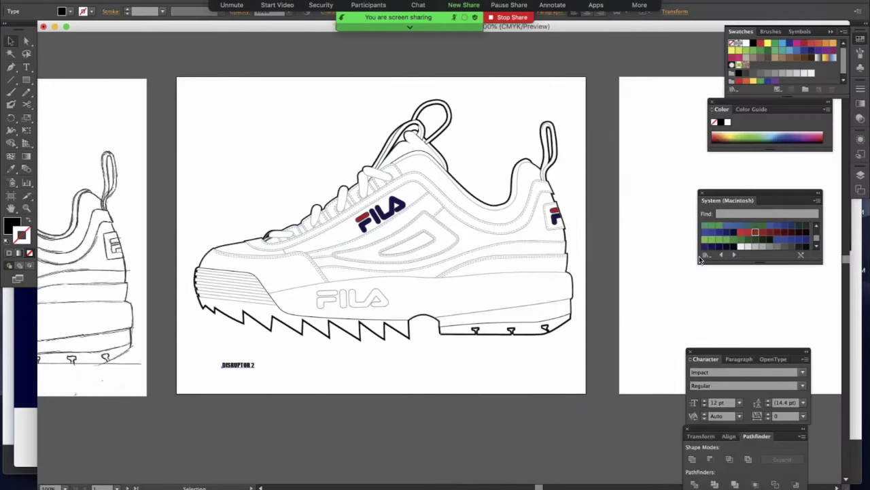
left_click_drag(254, 362, 522, 360)
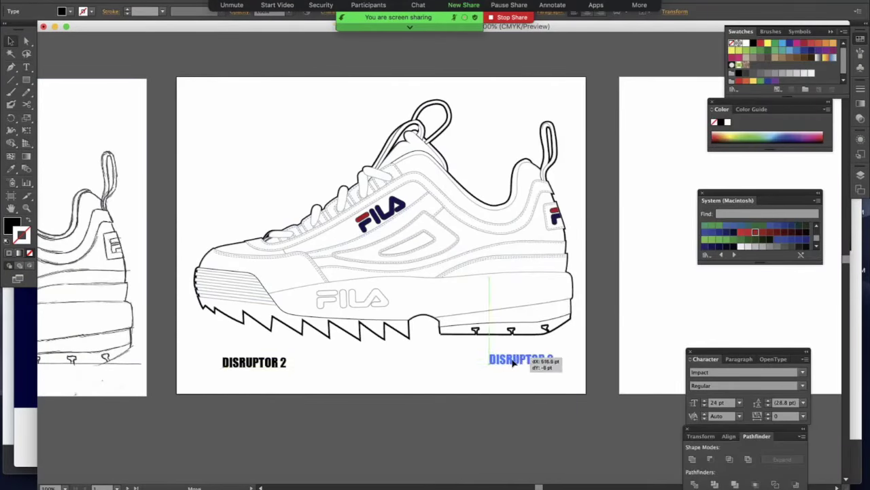
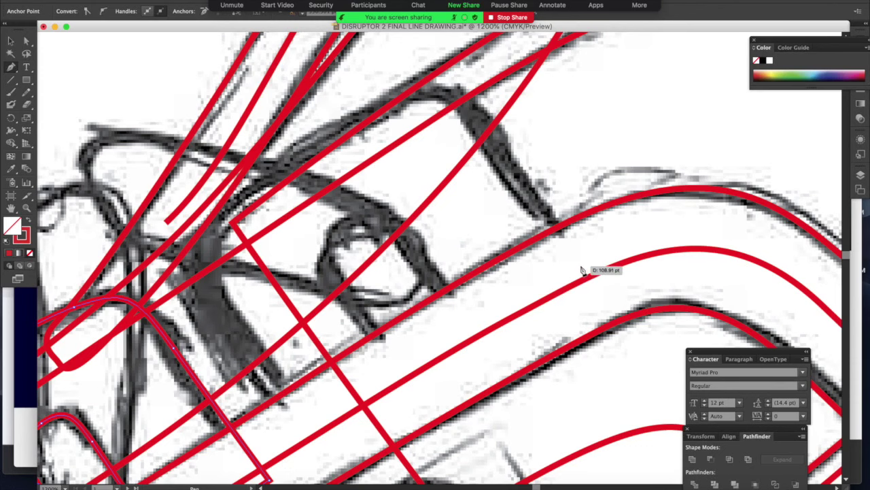
Step: Trace the uppermost lace tab from its rear lower corner over the rounded top and down its front edge
left_click_drag(582, 271, 413, 289)
scroll(413, 291, "down", 5)
scroll(413, 291, "left", 3)
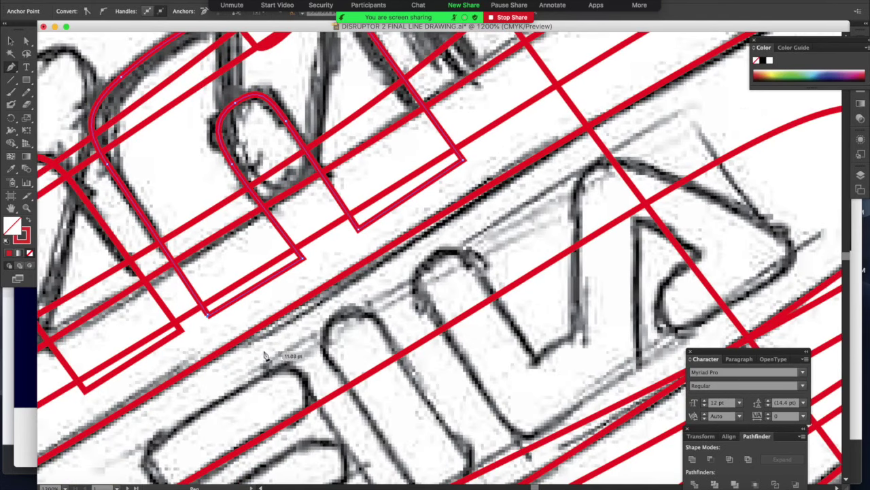
left_click_drag(212, 325, 229, 320)
left_click(403, 238)
scroll(402, 238, "up", 10)
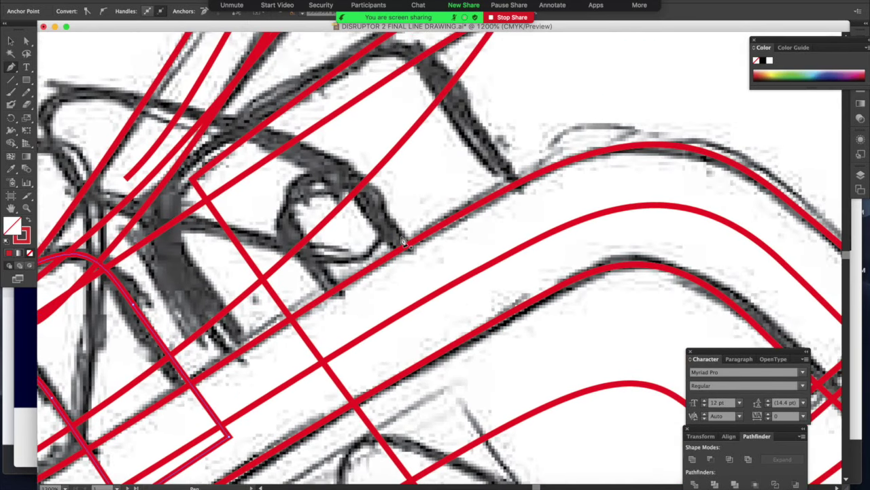
scroll(551, 302, "up", 2)
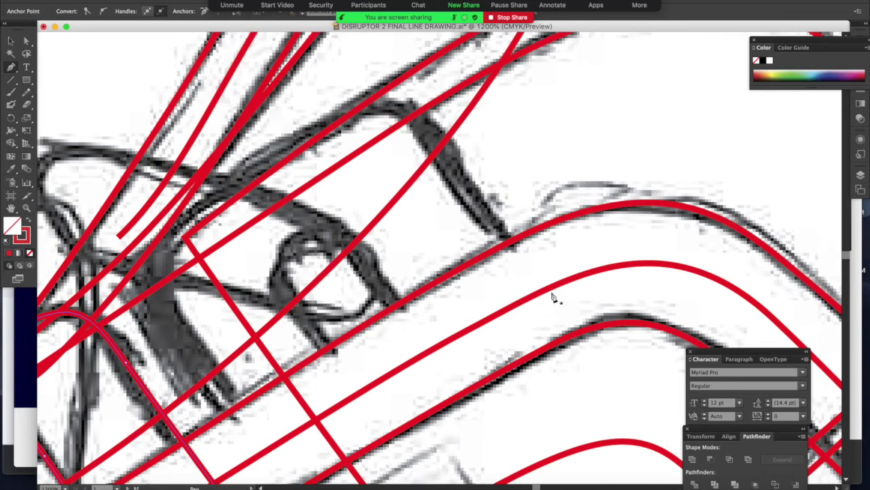
left_click(550, 303)
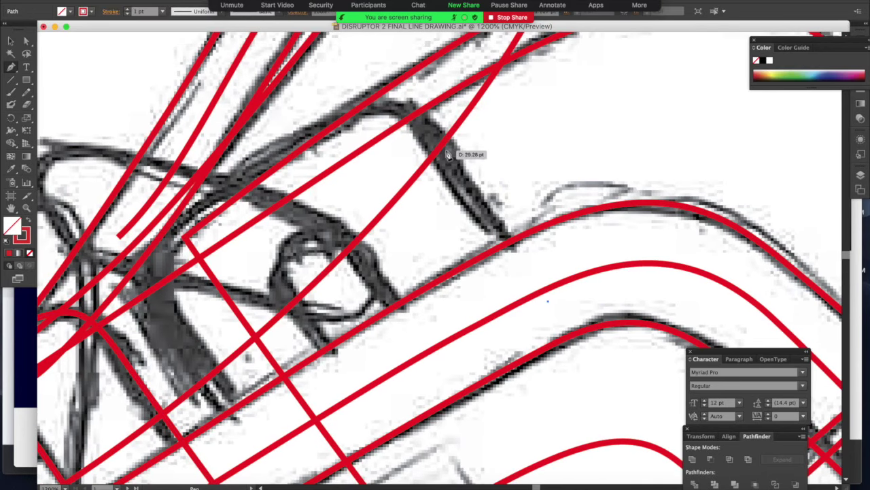
left_click(418, 121)
left_click(338, 120)
left_click_drag(338, 123, 284, 145)
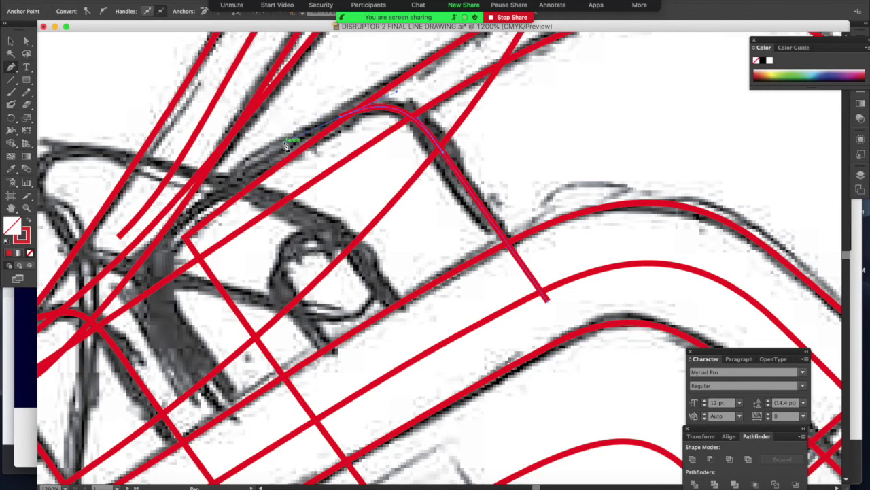
scroll(201, 236, "left", 3)
left_click_drag(203, 233, 162, 265)
left_click_drag(210, 340, 230, 372)
Step: Finish the uppermost lace tab with its lower edge and the rounded cutout around the lace hole, closing the path
scroll(235, 381, "down", 3)
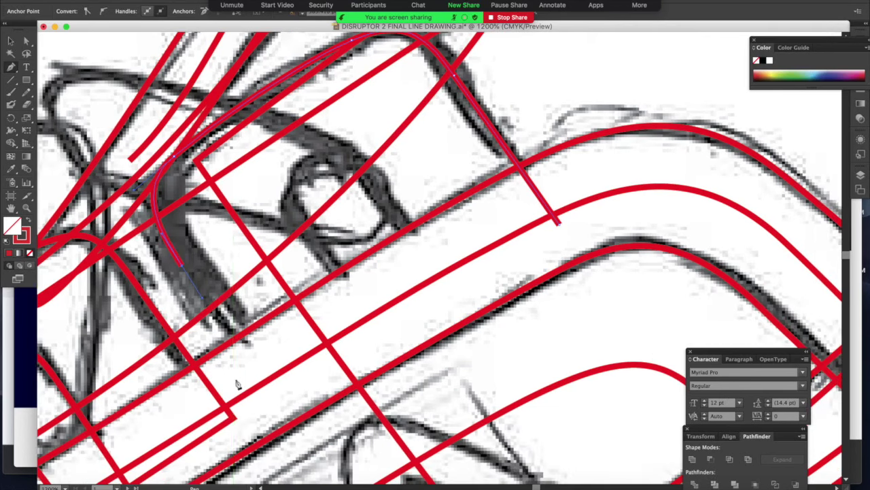
left_click(267, 397)
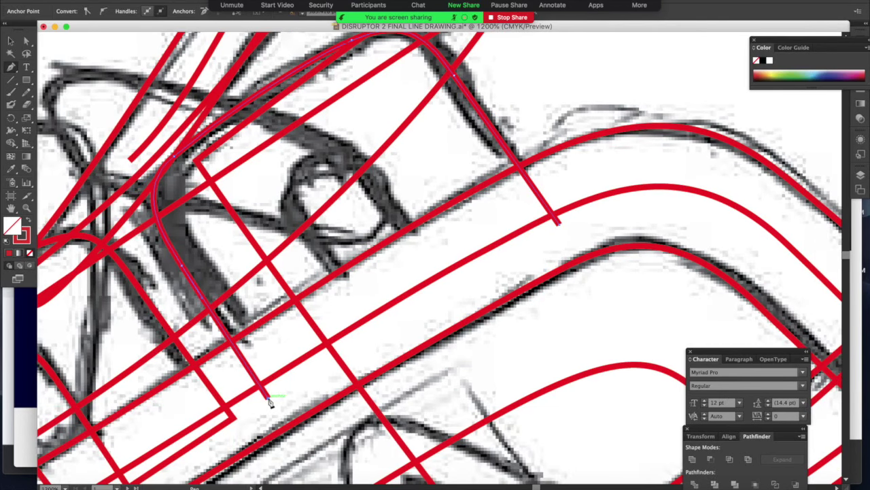
left_click(382, 327)
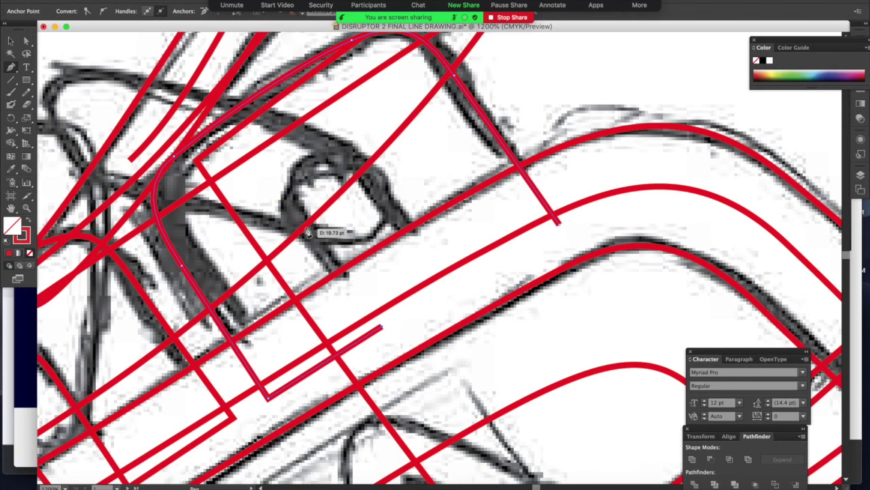
left_click_drag(303, 226, 285, 193)
left_click_drag(309, 164, 332, 155)
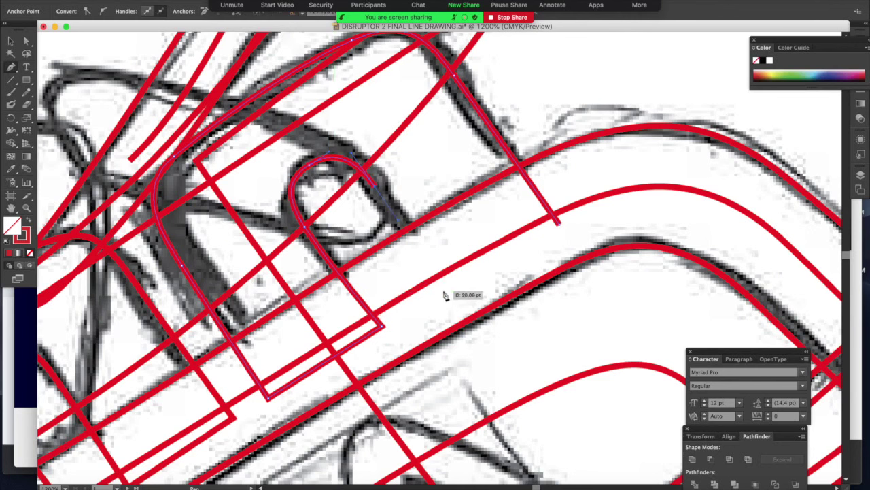
left_click(442, 290)
left_click(559, 224)
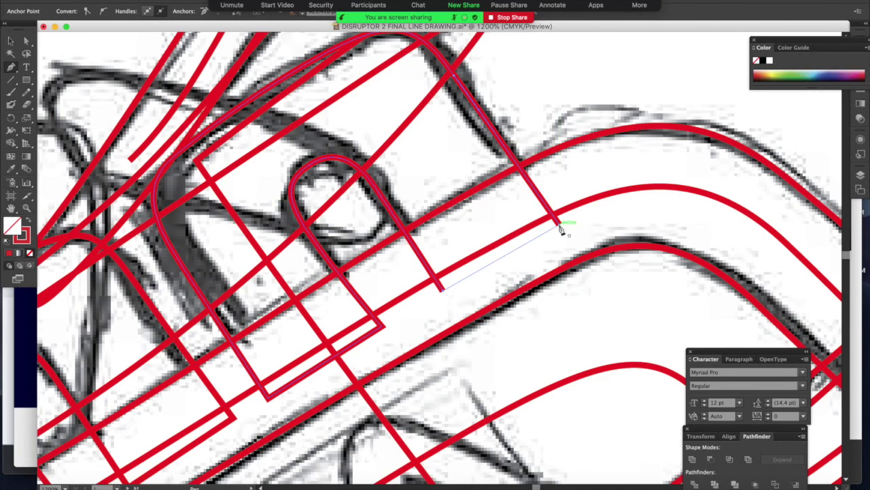
key("super+minus")
key("super+minus")
key("super+minus")
key("super+minus")
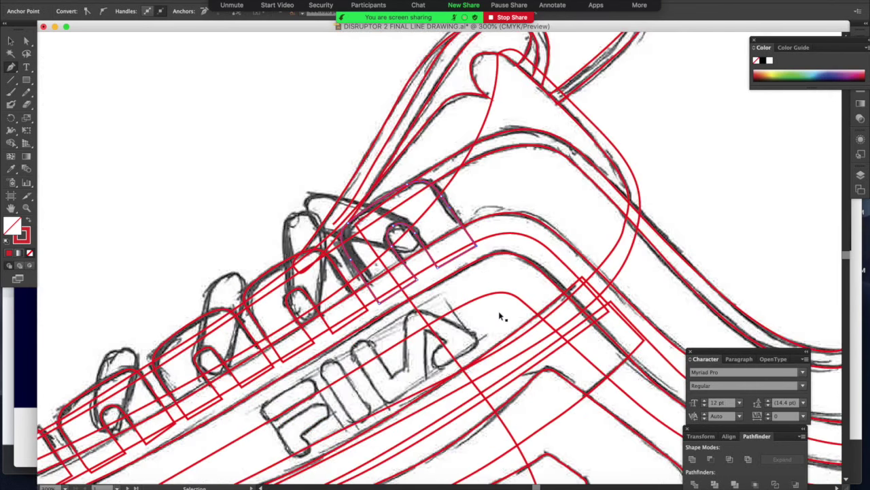
scroll(501, 317, "down", 3)
scroll(501, 316, "left", 2)
key("v")
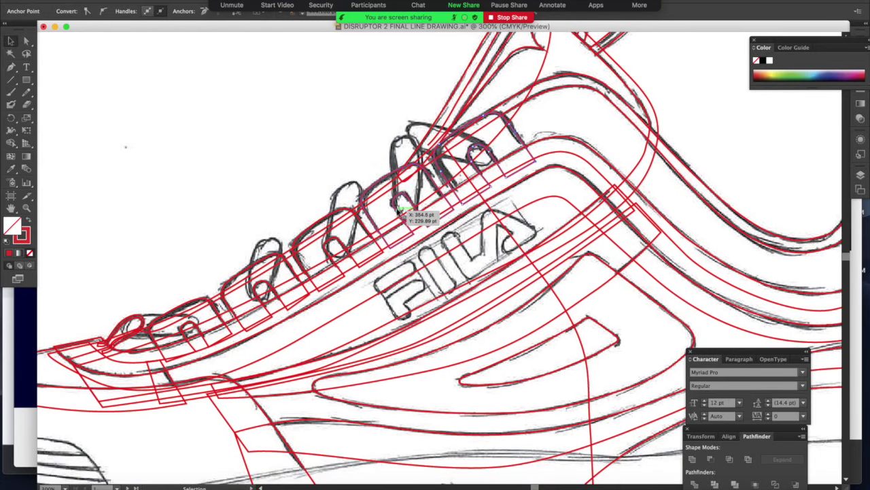
left_click(398, 212, "shift")
left_click(361, 221, "shift")
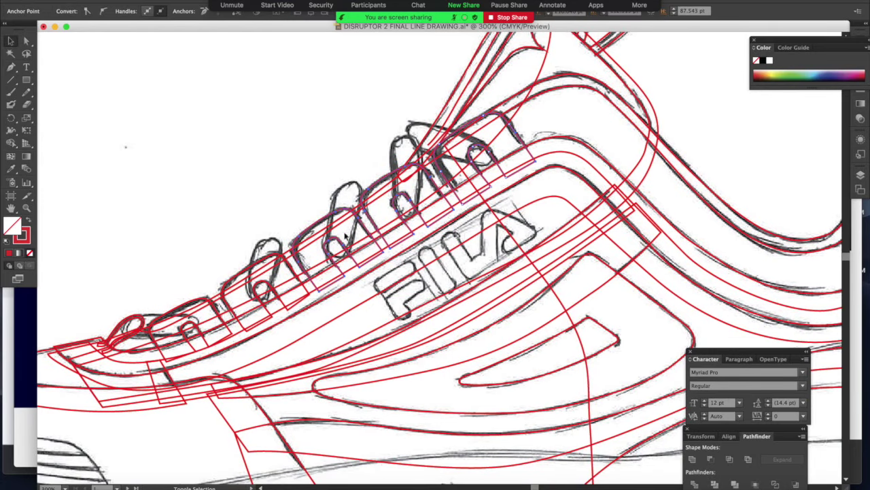
left_click(294, 268, "shift")
left_click(217, 310, "shift")
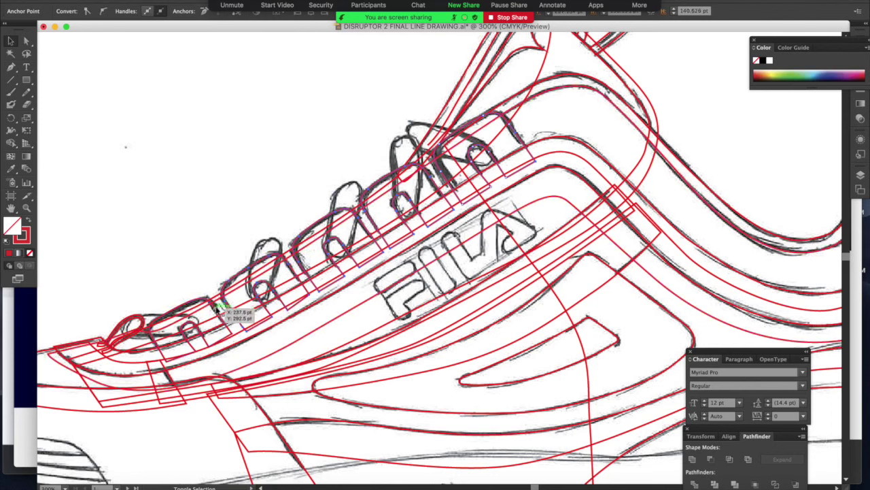
left_click(206, 173)
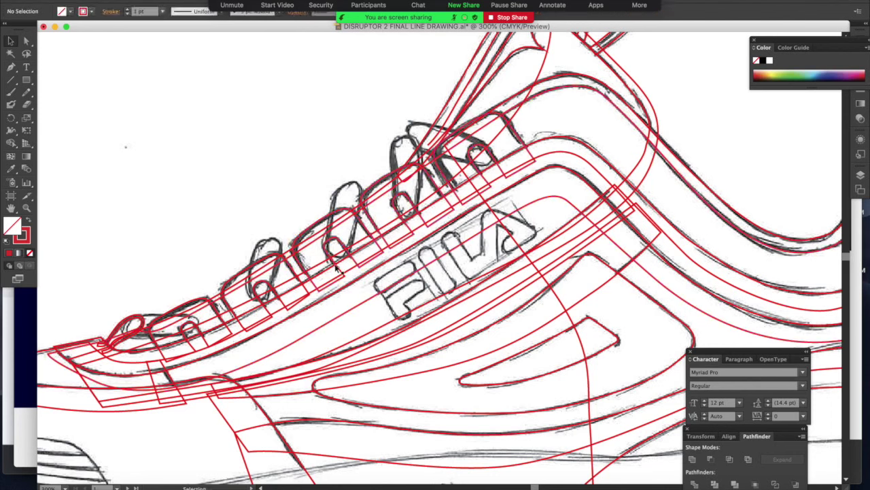
Step: Apply the default white fill and black stroke to all traced paths of the shoe upper
key("super+minus")
key("super+minus")
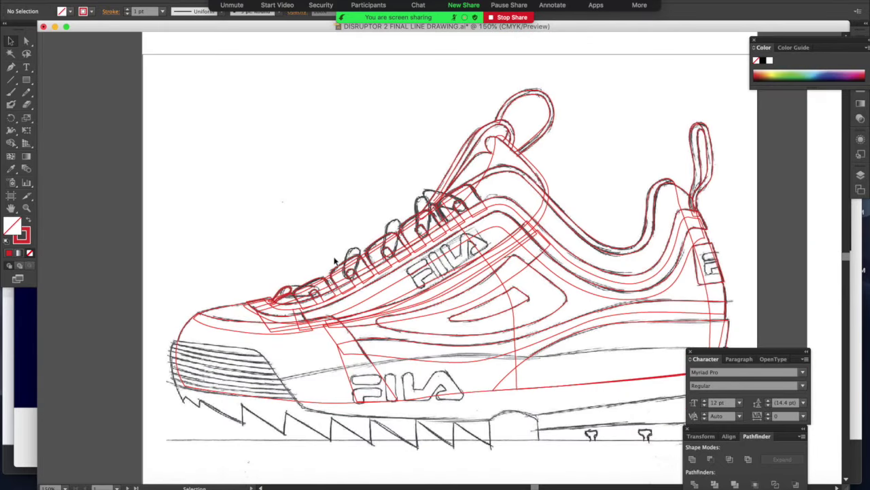
scroll(334, 261, "right", 4)
scroll(334, 261, "down", 2)
mouse_move(129, 51)
left_mouse_down()
mouse_move(544, 320)
mouse_move(665, 432)
left_mouse_up()
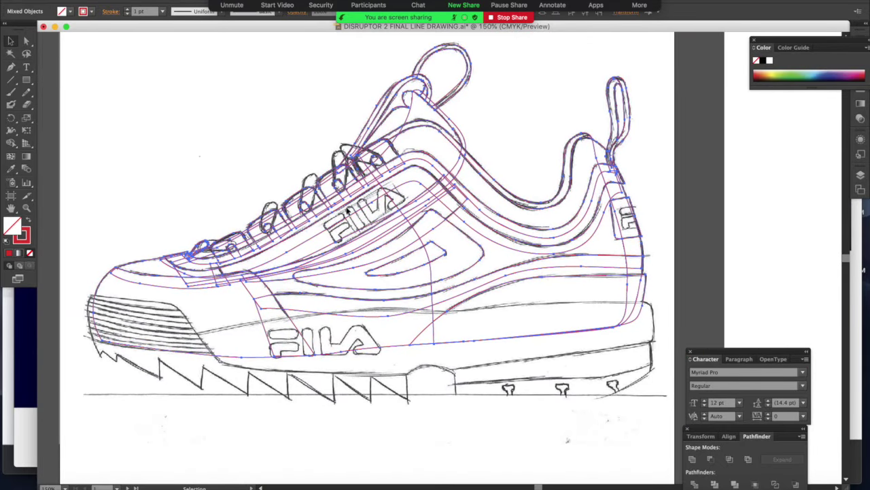
left_click(6, 239)
left_click(184, 170)
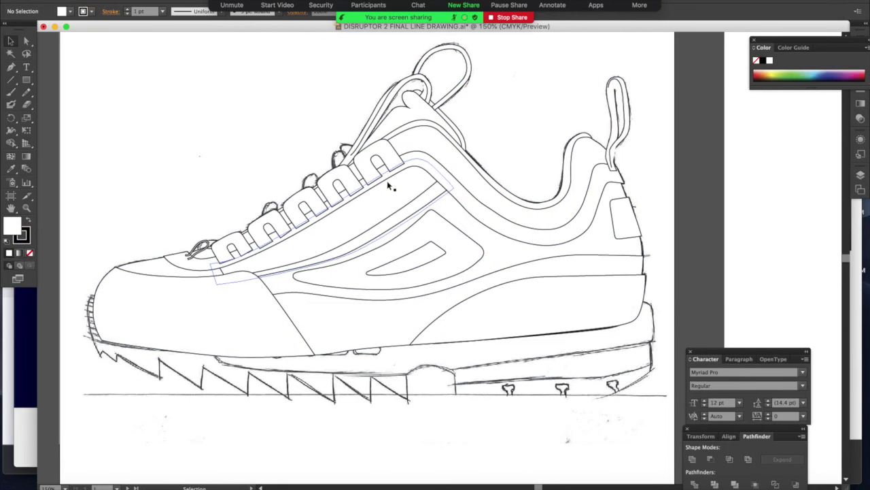
Step: Bring the long trim strip that runs beneath the lace tabs and around the collar to the front
left_click(410, 163)
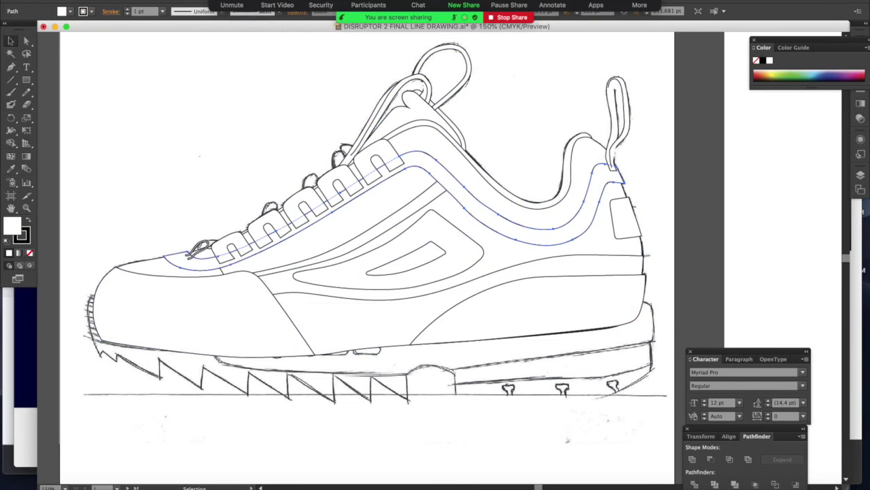
left_click(126, 0)
mouse_move(127, 2)
left_click(254, 2)
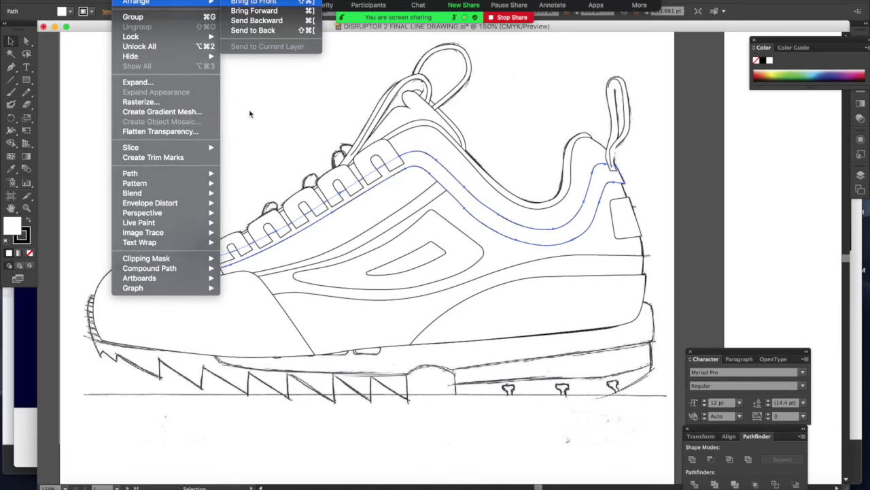
left_click(204, 171)
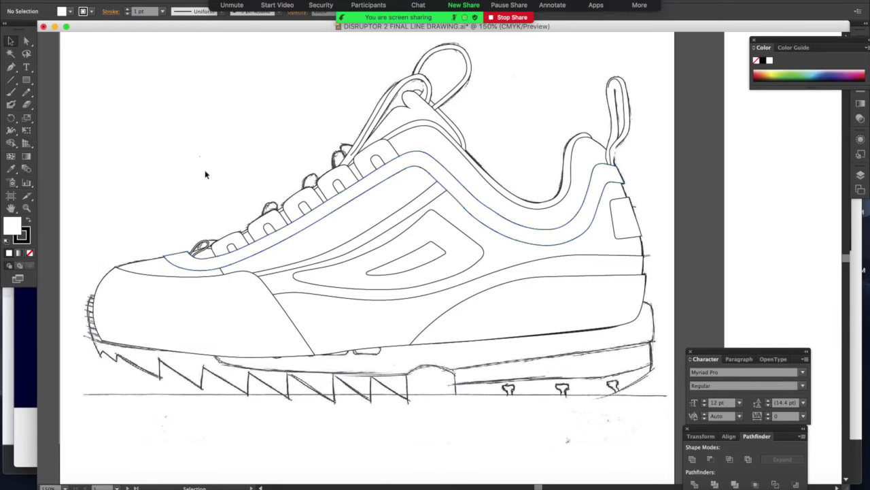
Step: Set all traced paths of the upper to no fill with a red stroke
left_click_drag(102, 81, 642, 325)
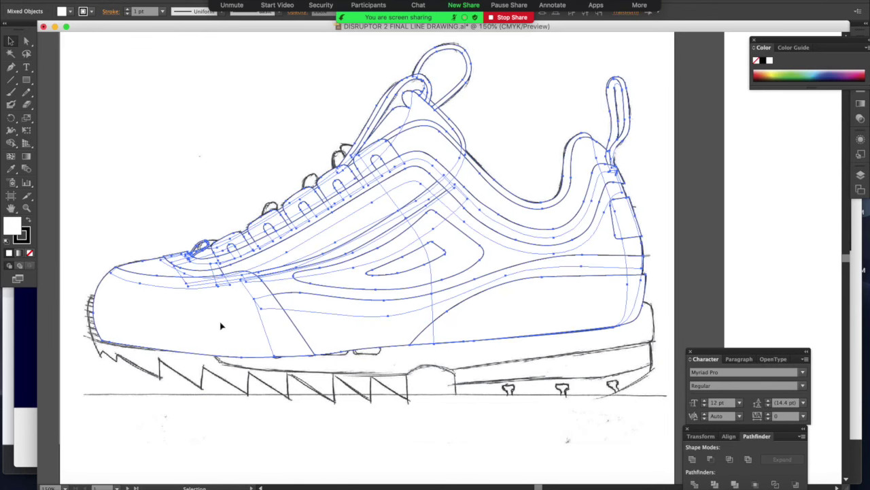
left_click(29, 252)
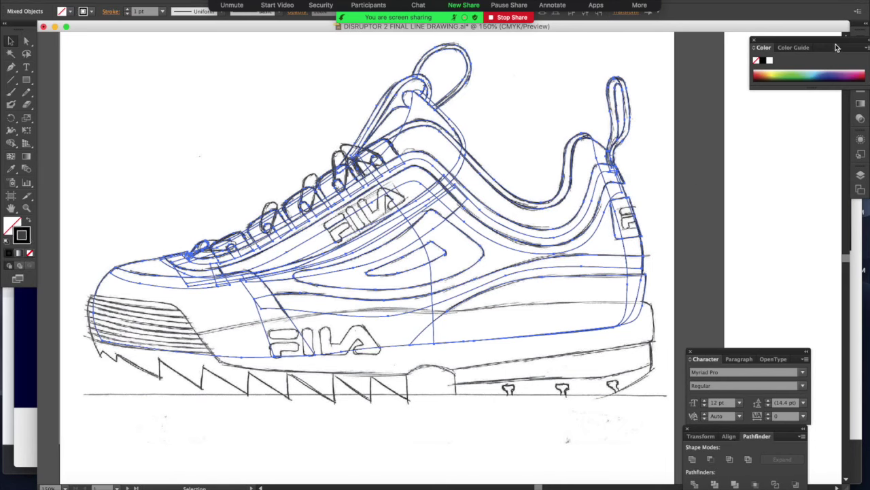
left_click_drag(834, 44, 830, 87)
left_click(860, 39)
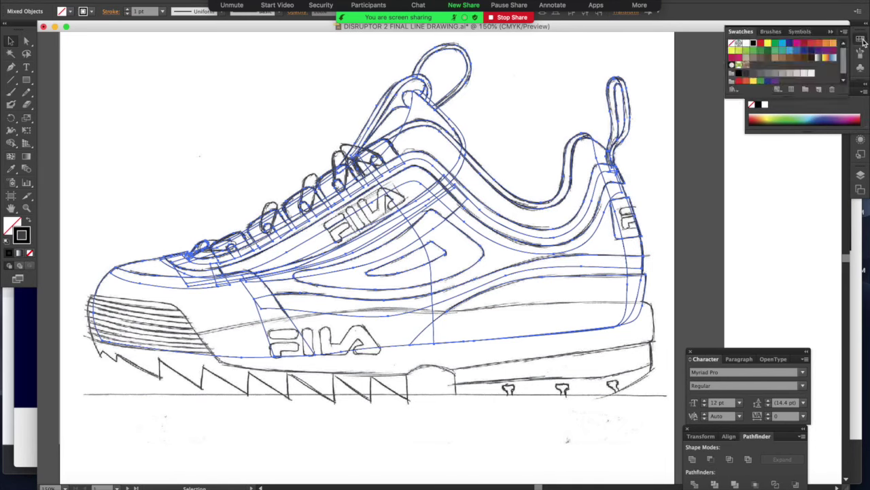
left_click(760, 43)
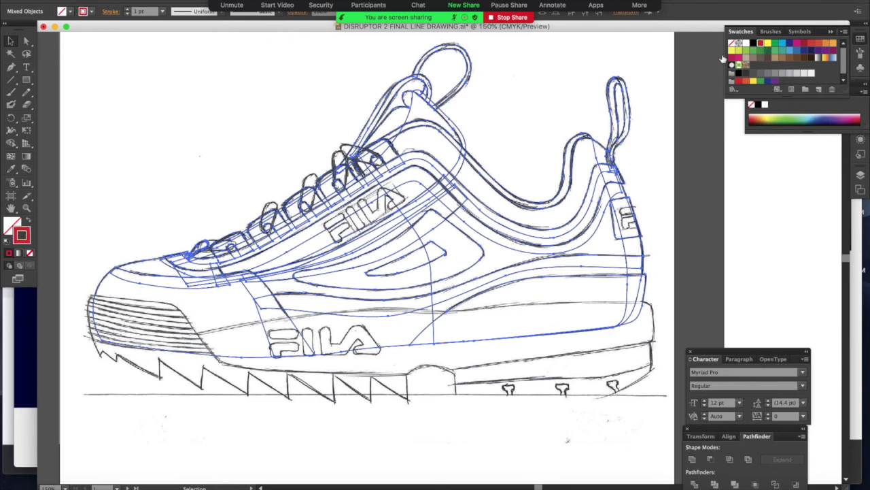
left_click(577, 95)
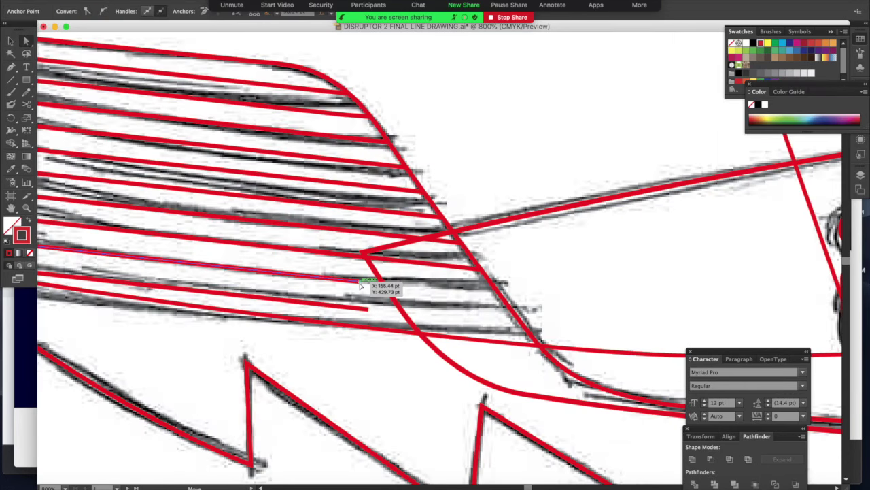
Step: Extend the rear ends of the two lowest toe stripes to the slanted rear edge of the toe bumper
left_click_drag(368, 286, 503, 300)
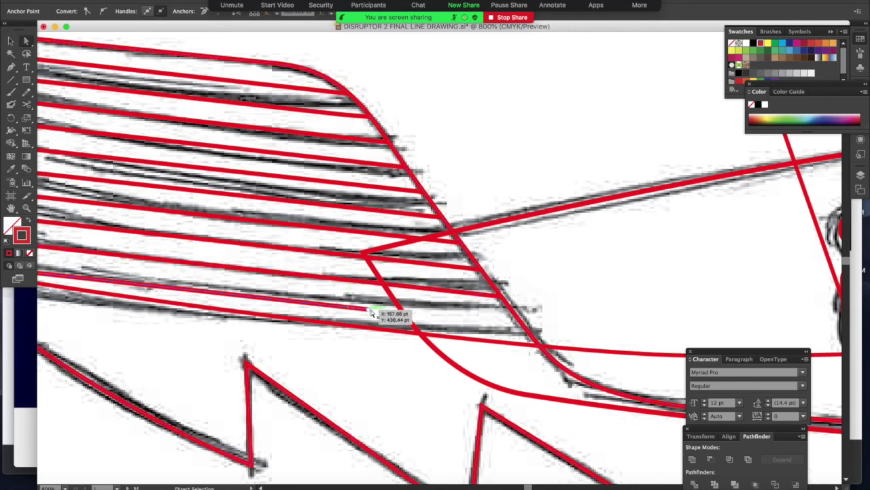
mouse_move(368, 311)
left_mouse_down()
mouse_move(520, 314)
mouse_move(523, 329)
left_mouse_up()
key("super+minus")
key("super+minus")
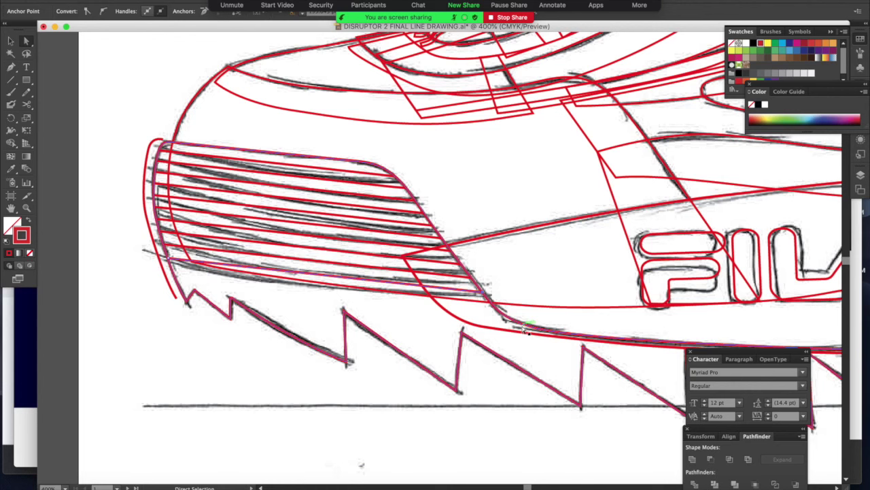
scroll(285, 298, "left", 1)
scroll(285, 297, "left", 2)
scroll(285, 297, "up", 1)
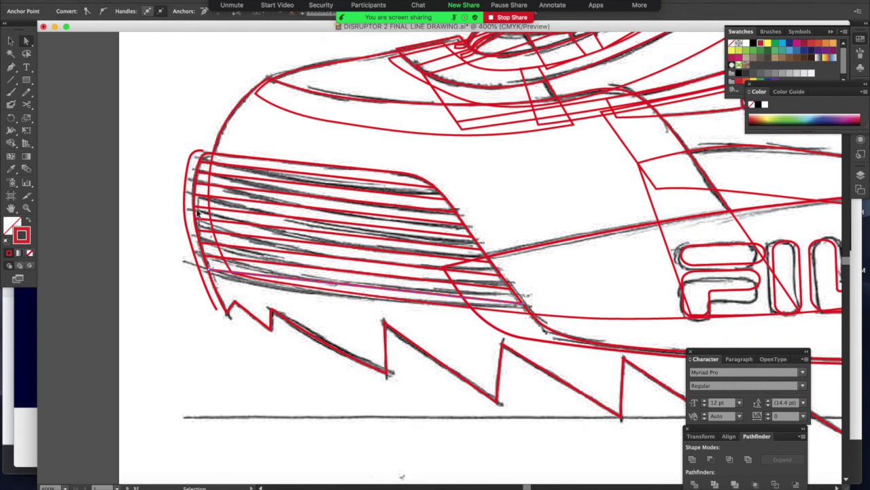
Step: Isolate the toe bumper's outline and cut its front edge with the Scissors tool at the upper toe stripes
key("super+plus")
key("super+plus")
scroll(197, 213, "left", 15)
scroll(197, 214, "up", 2)
scroll(197, 214, "right", 1)
scroll(197, 214, "right", 5)
scroll(197, 214, "up", 3)
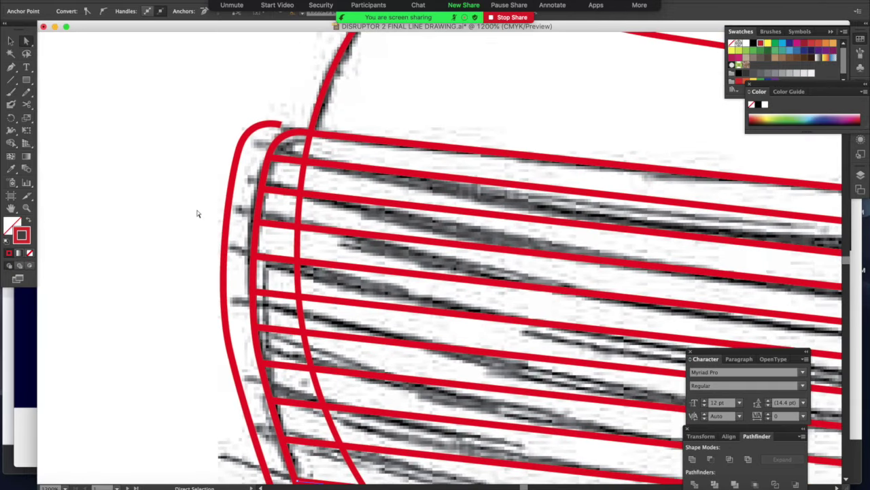
scroll(120, 163, "down", 3)
scroll(119, 163, "right", 3)
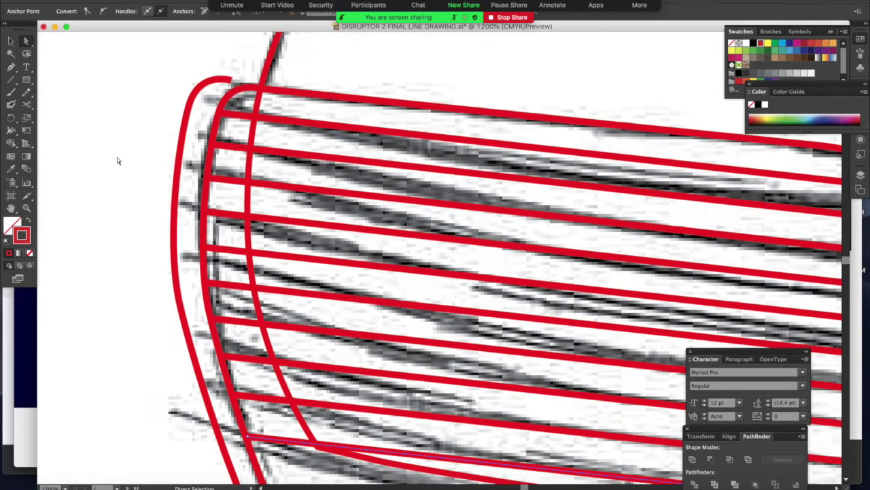
key("v")
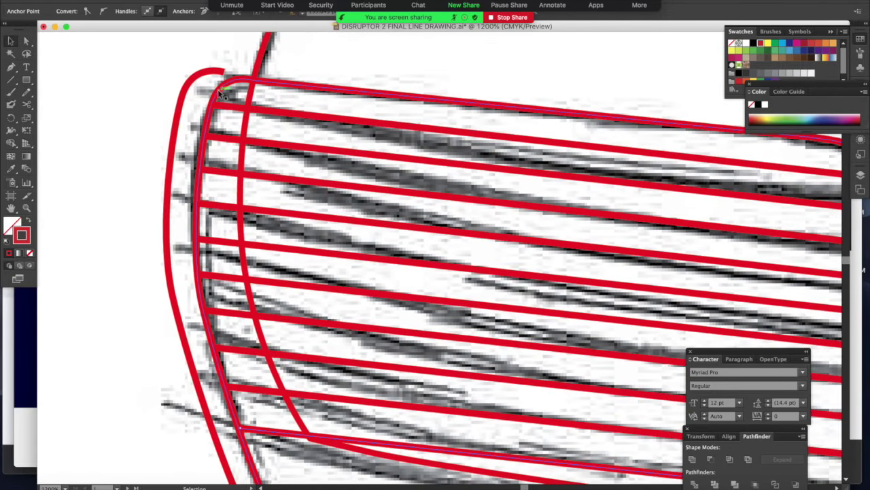
left_click(220, 92)
double_click(221, 94)
left_click(28, 106)
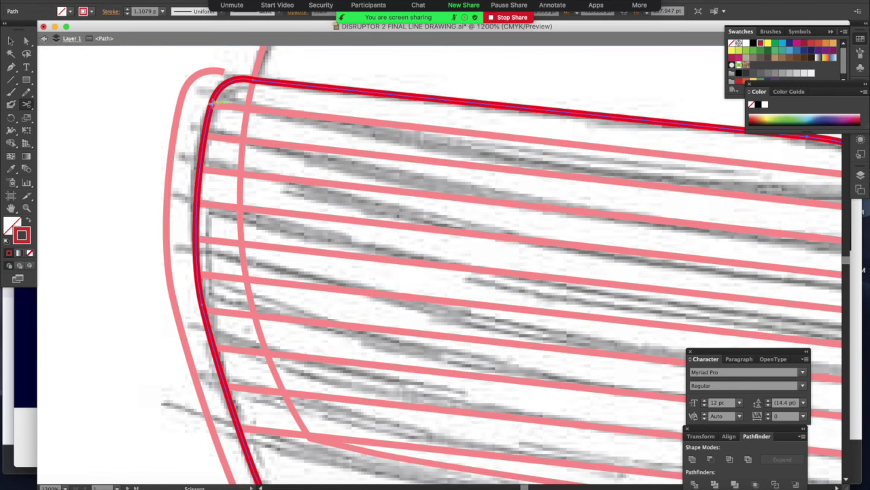
left_click(213, 102)
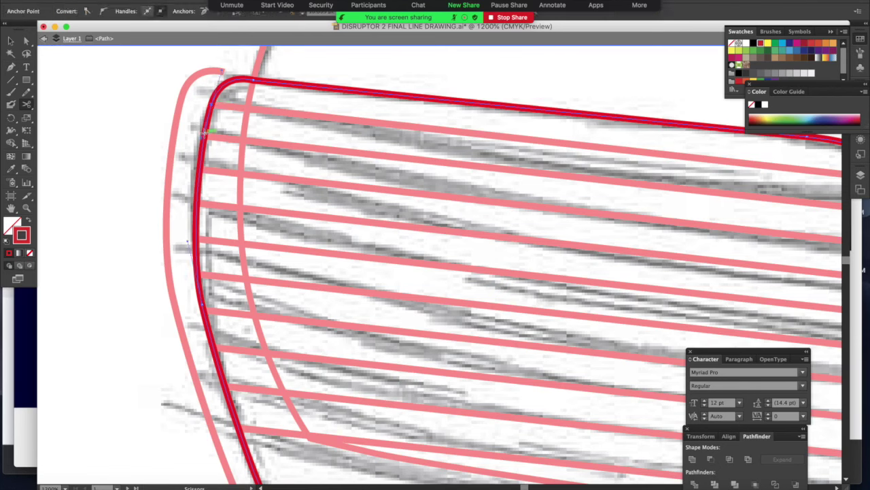
left_click(204, 134)
left_click(196, 203)
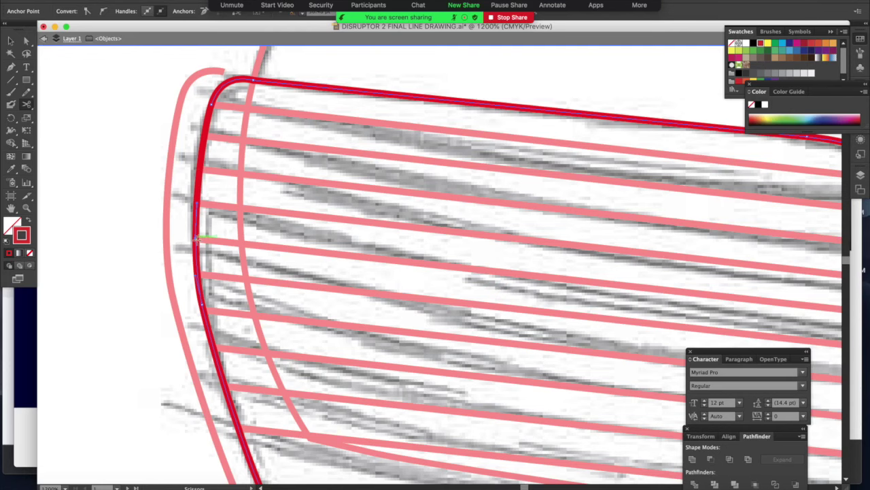
Step: Cut the bumper outline's front edge where the middle and lower toe stripes meet it
left_click(197, 239)
left_click(198, 274)
left_click(204, 310)
left_click(213, 345)
Step: Cut the bumper outline's front edge at its junction with the lowest toe stripe
left_click(239, 427)
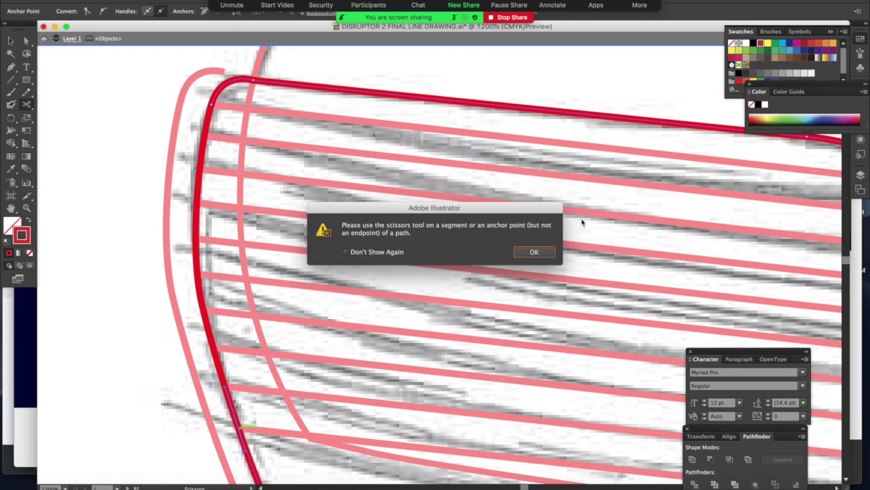
left_click(537, 252)
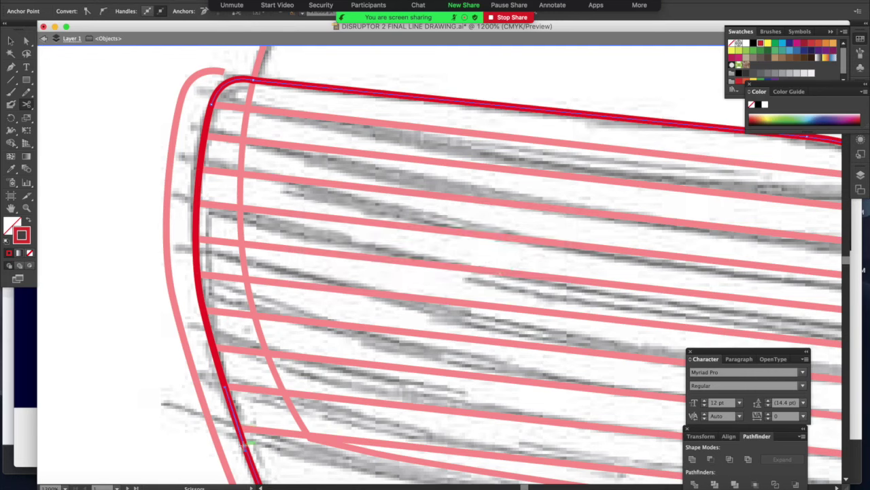
left_click(239, 427)
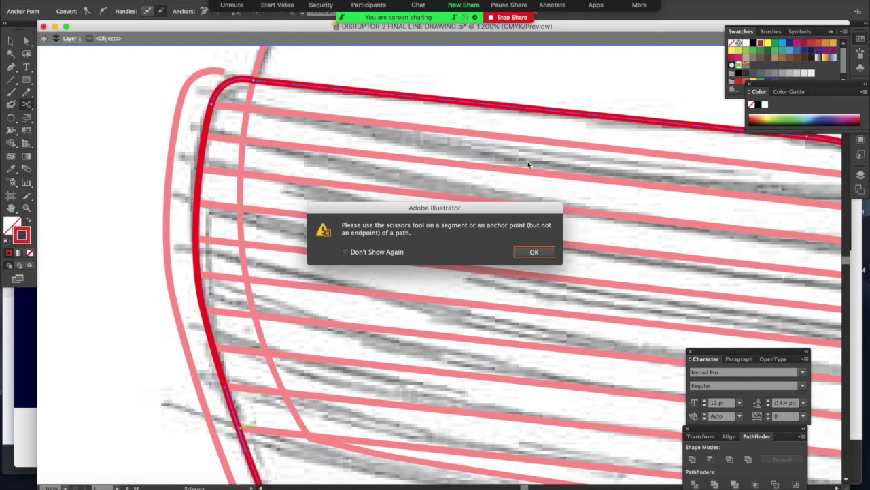
left_click(535, 252)
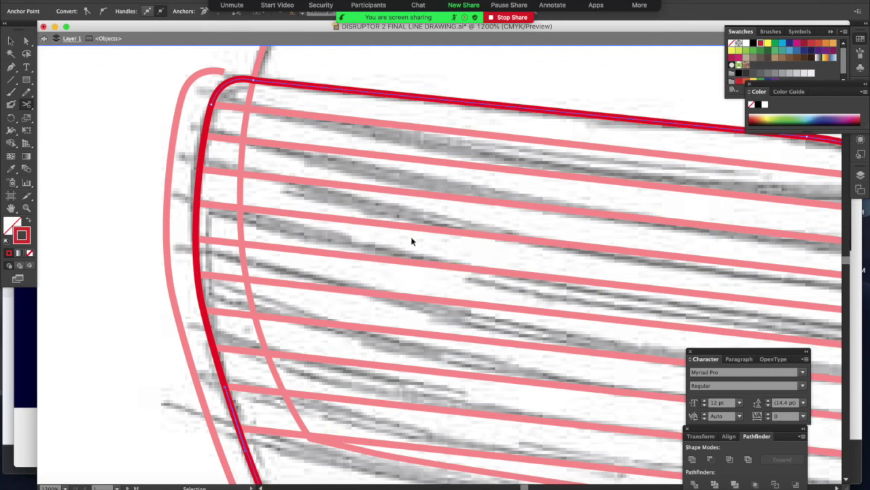
key("super+equal")
scroll(411, 238, "down", 10)
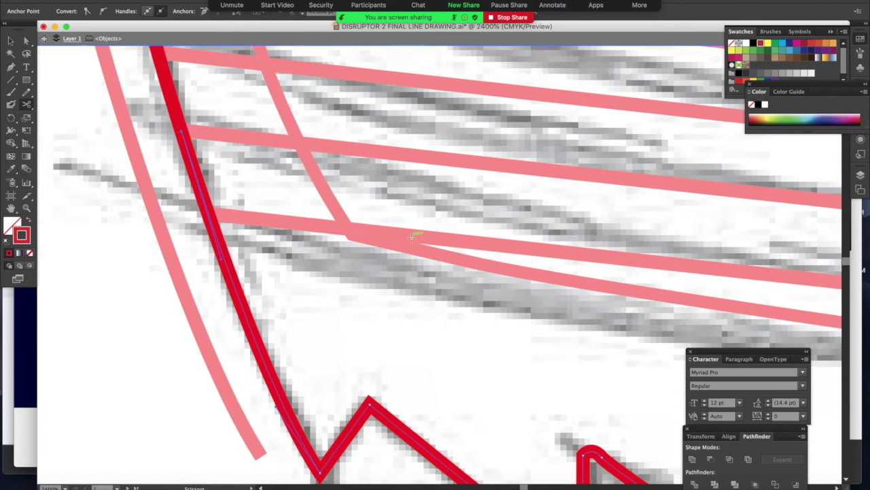
scroll(225, 200, "up", 5)
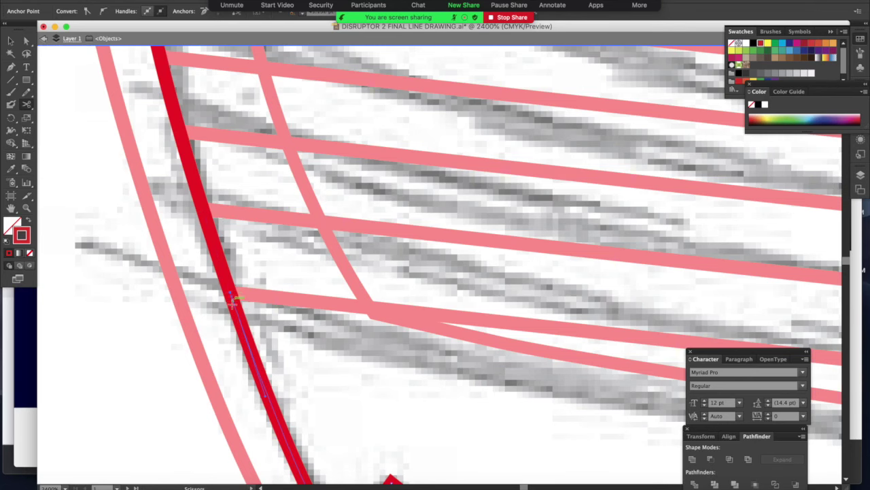
key("super+minus")
key("super+minus")
key("c")
scroll(197, 262, "up", 4)
scroll(198, 263, "up", 2)
scroll(197, 263, "right", 3)
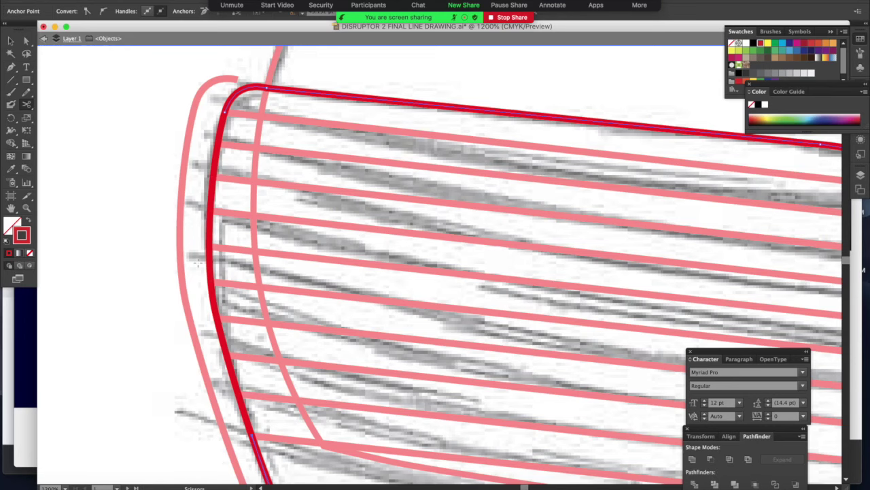
Step: Leave isolation mode and delete every other front-edge segment between the toe stripes, starting below the first stripe
key("v")
left_click(107, 155)
double_click(117, 156)
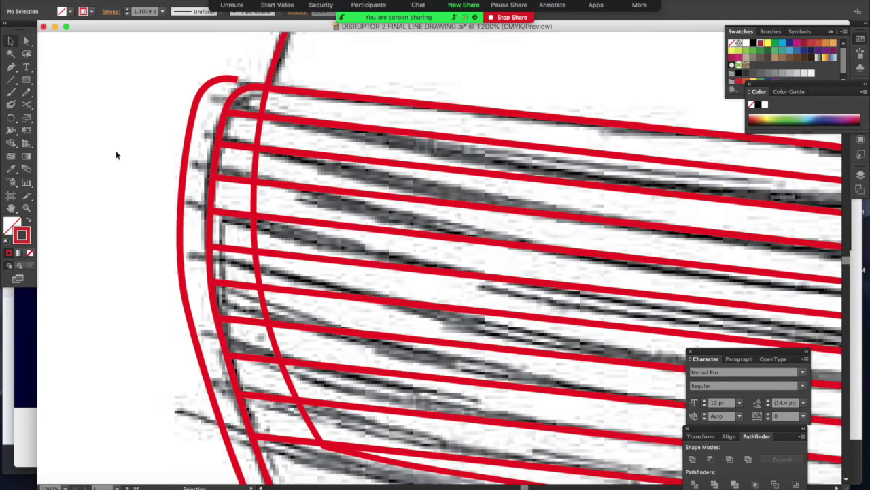
left_click(222, 122)
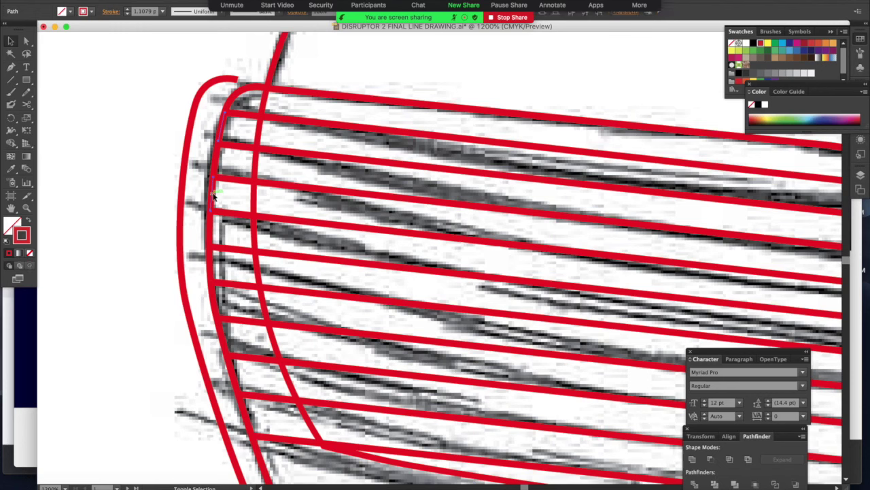
left_click(211, 267, "shift")
left_click(223, 337, "shift")
key("Delete")
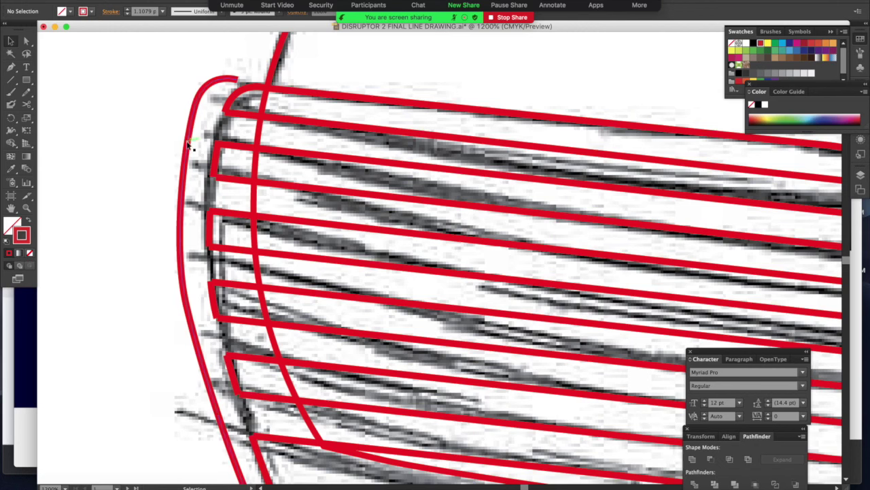
Step: Move the spare front-edge curve inward so it crosses the toe stripes just behind their front ends, and clear the selection
left_click_drag(209, 147, 233, 153)
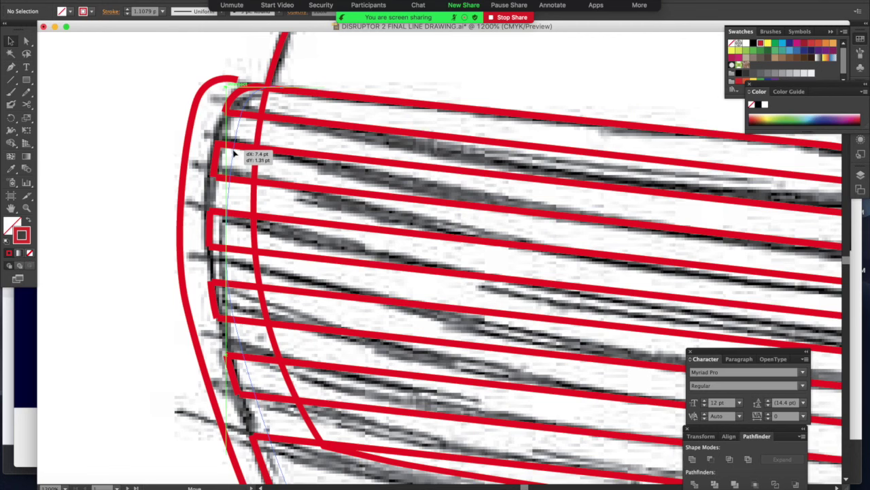
left_click_drag(234, 155, 235, 153)
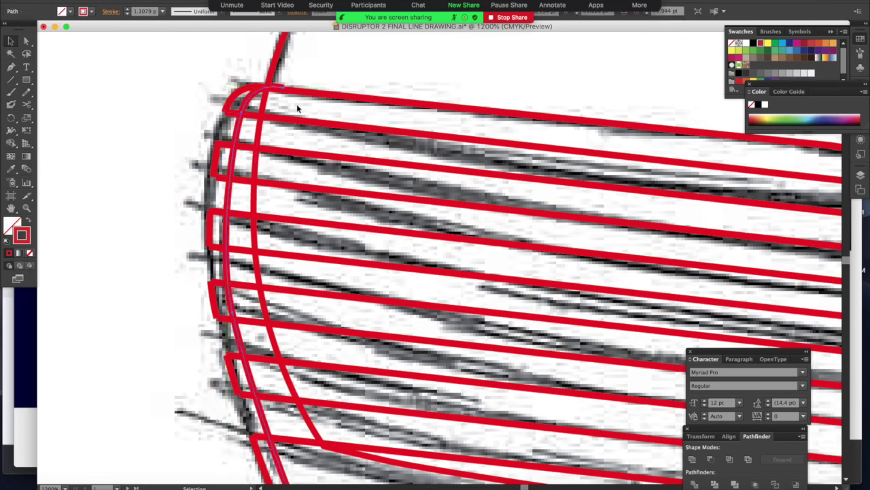
left_click_drag(296, 104, 362, 465)
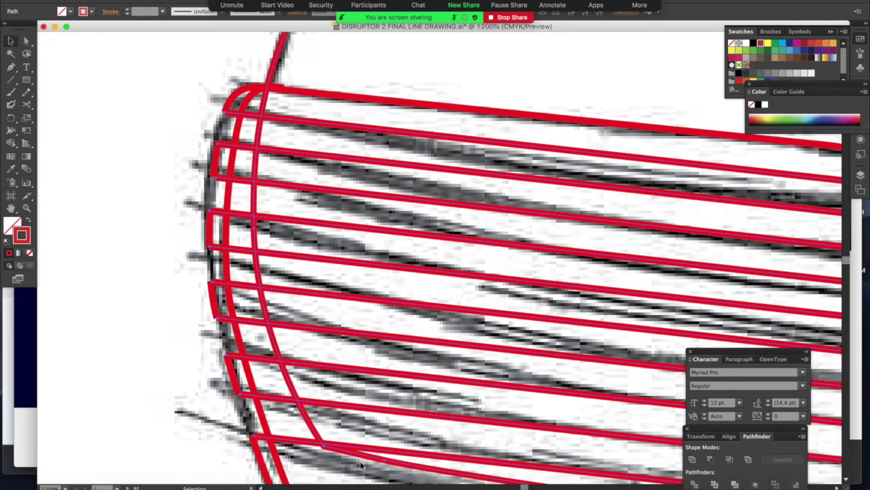
key("super+shift+a")
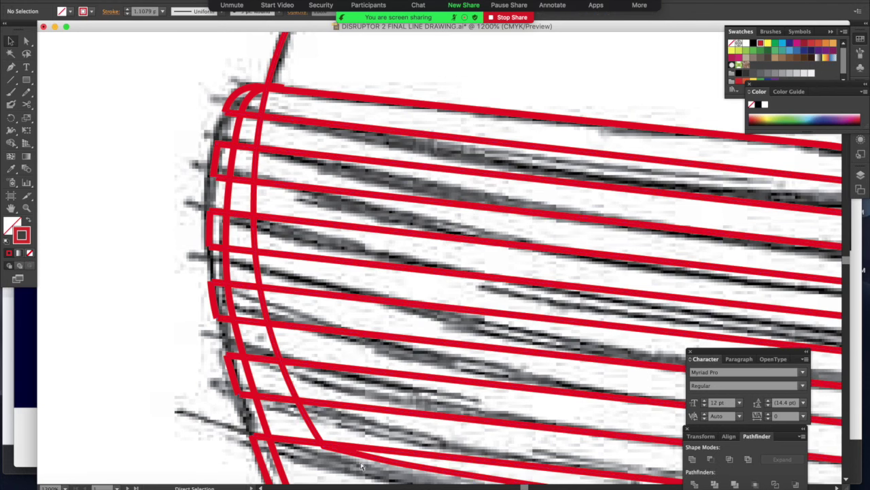
Step: Draw the first notch below the top toe stripe with the Pen tool along the inner curve, and raise its lower inner corner slightly
key("super+equal")
key("super+equal")
key("super+equal")
scroll(291, 375, "left", 11)
scroll(291, 378, "right", 10)
scroll(290, 377, "up", 4)
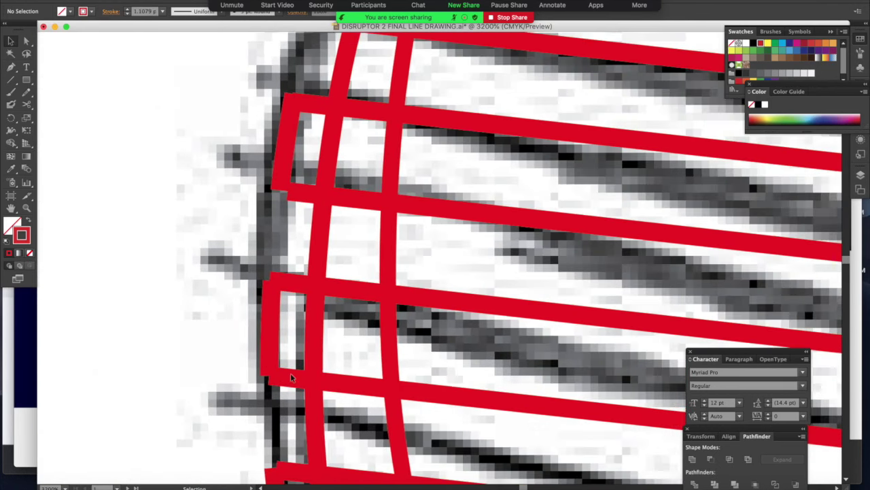
scroll(290, 377, "up", 2)
key("p")
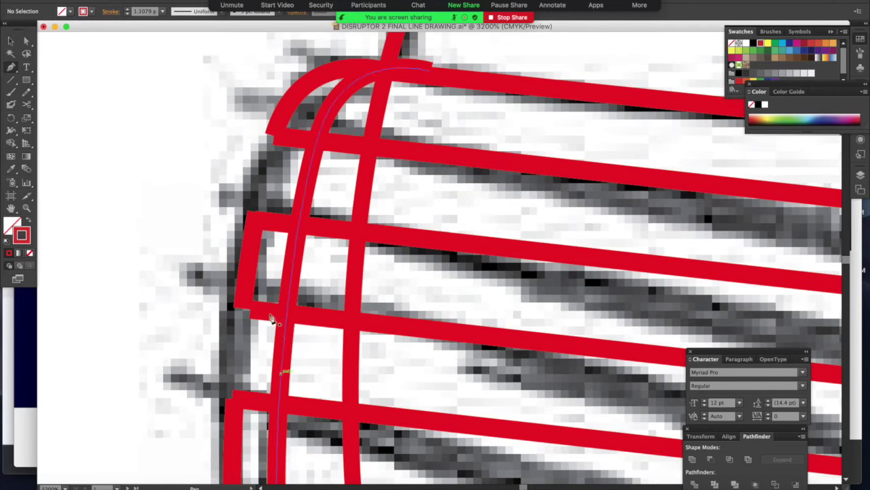
left_click(277, 140)
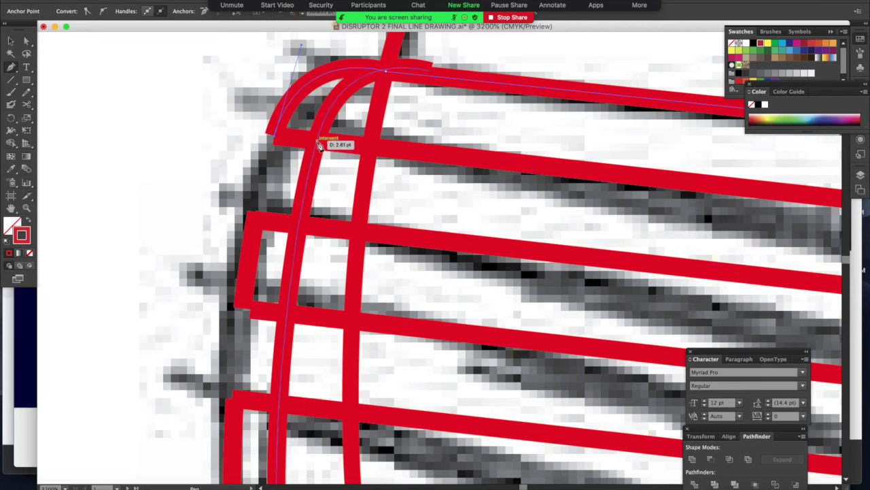
left_click(298, 225)
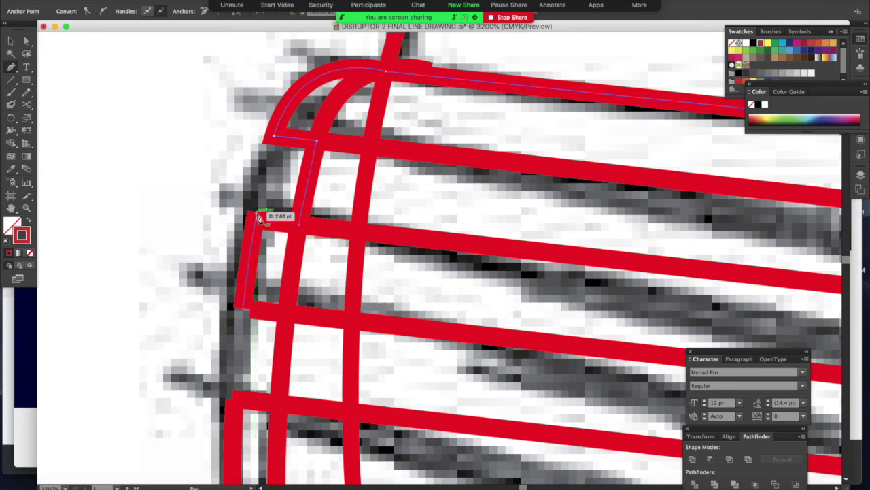
left_click(257, 216)
key("a")
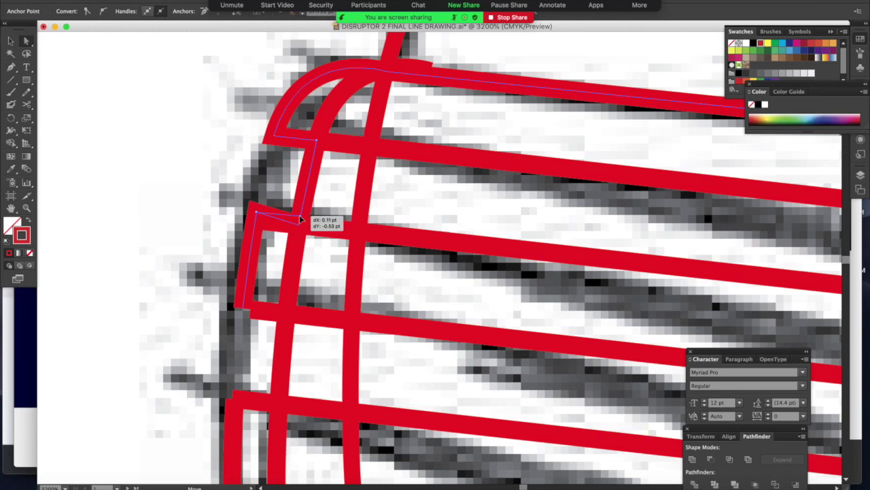
left_click_drag(299, 225, 299, 215)
scroll(245, 251, "down", 3)
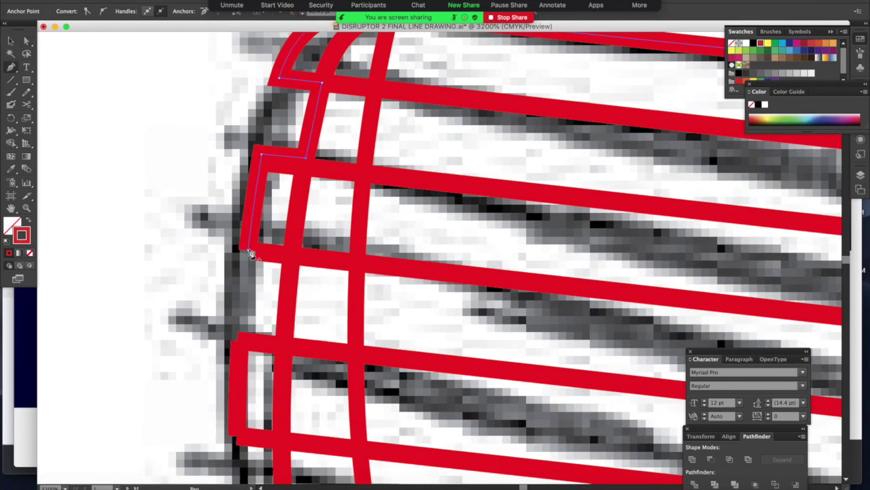
Step: Draw the second notch with the Pen tool, joining the next two open front segments along the inner curve
left_click_drag(250, 254, 294, 262)
left_click(292, 255)
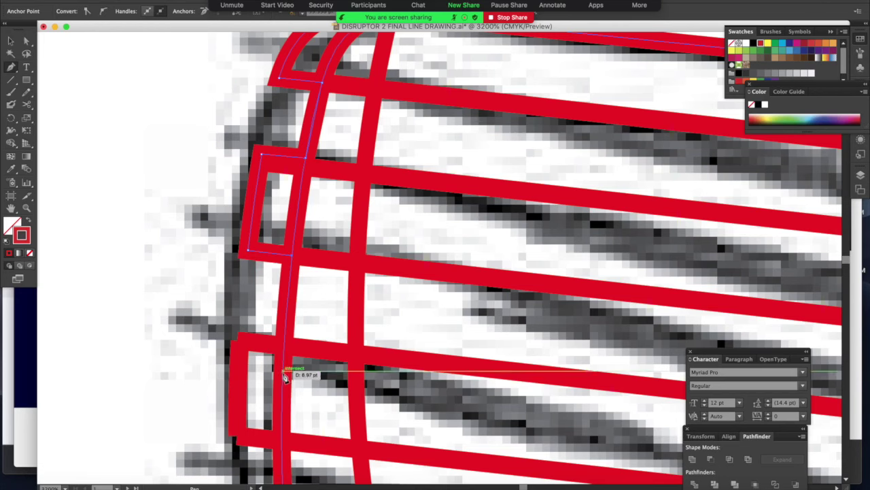
left_click(284, 348)
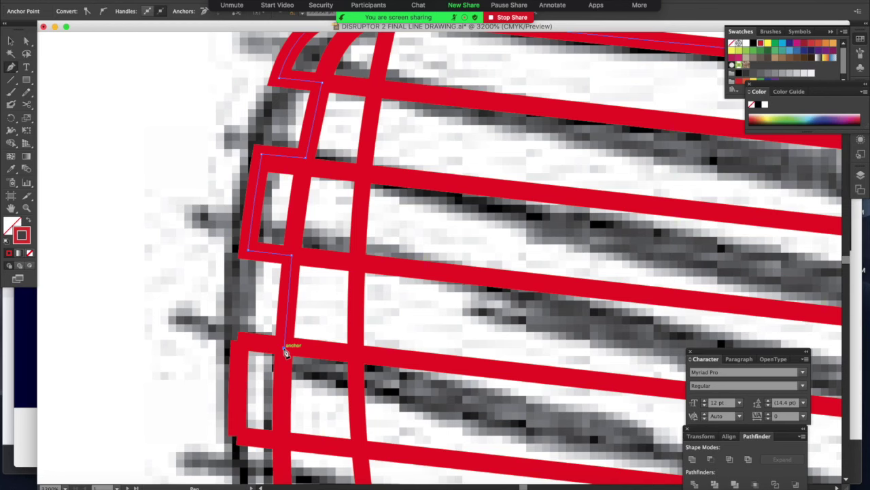
left_click_drag(243, 345, 243, 347)
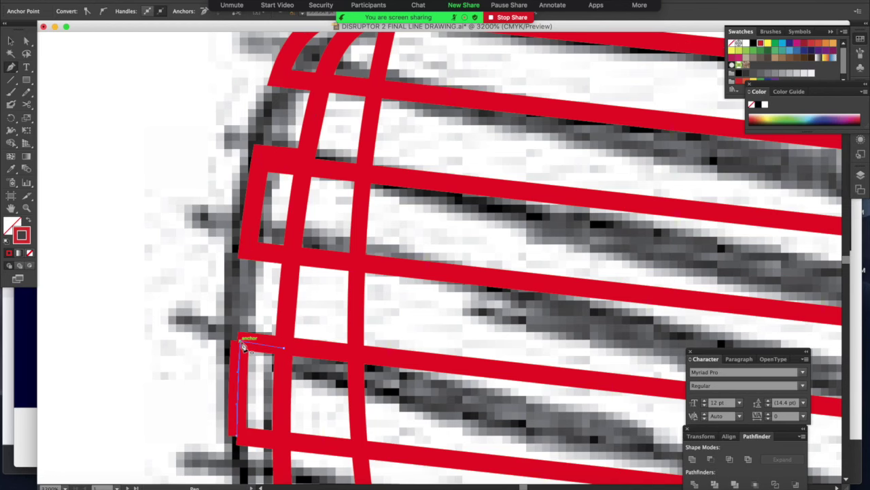
scroll(243, 346, "down", 5)
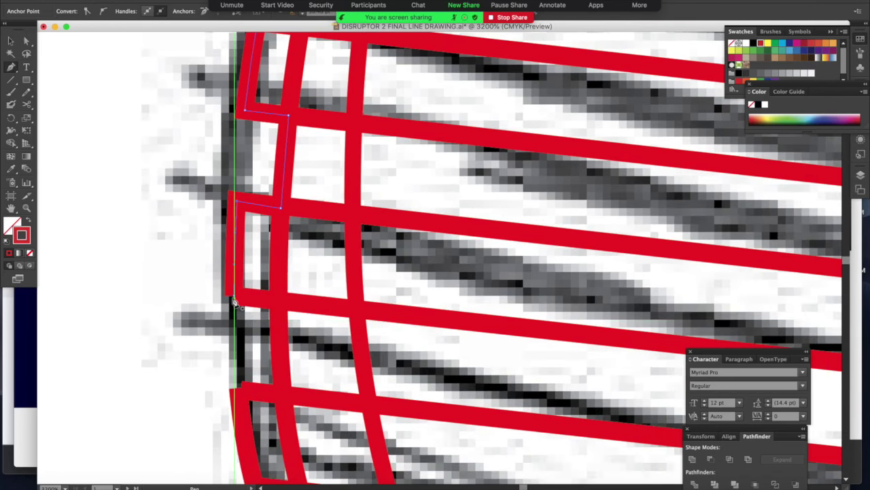
Step: Draw the third notch with the Pen tool at the middle toe stripes, following the inner curve between the open front segments
left_click(235, 296)
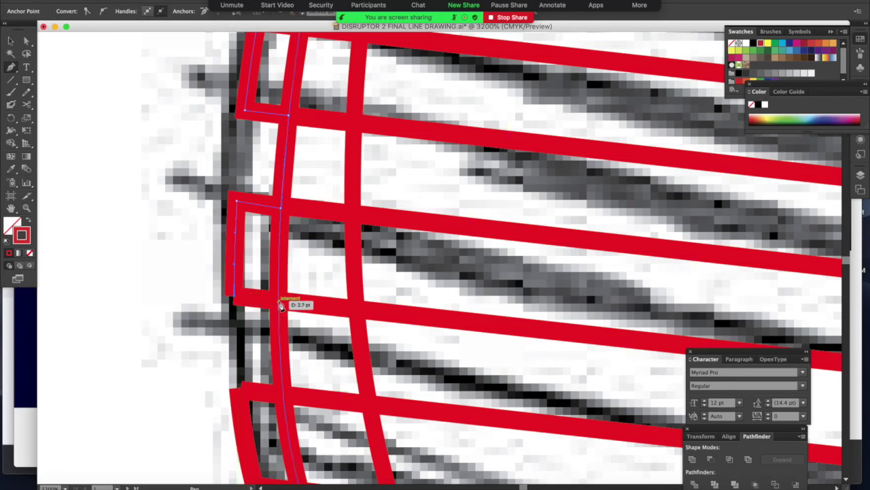
left_click(279, 301)
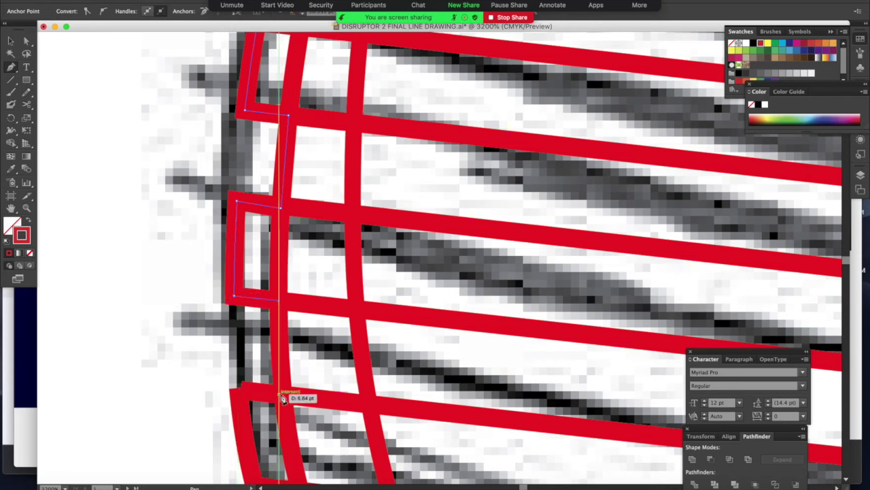
left_click(283, 397)
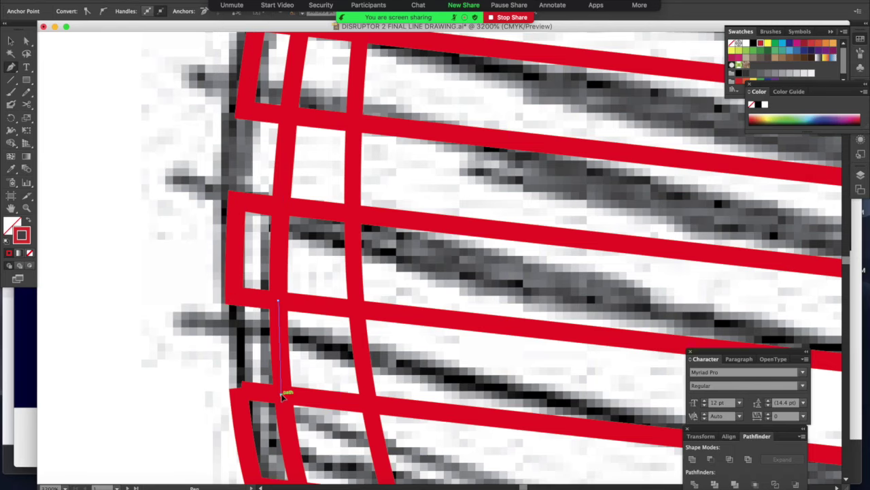
left_click(239, 389)
scroll(241, 391, "down", 5)
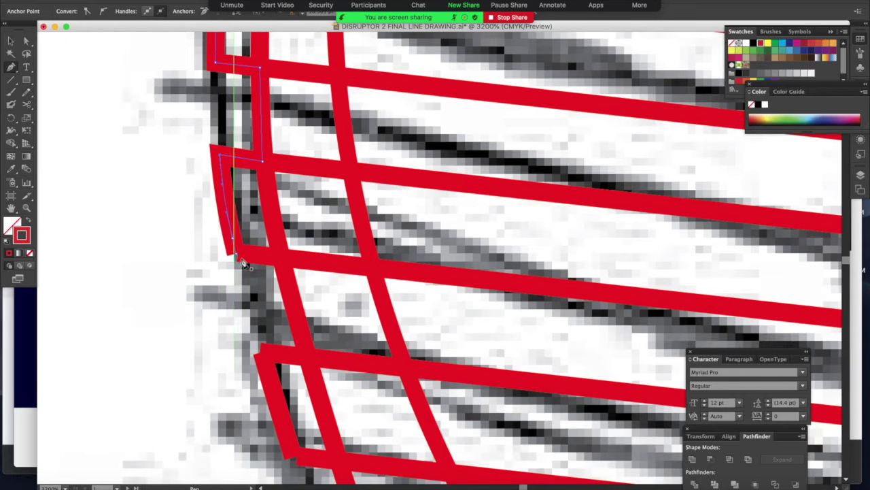
Step: Draw the fourth notch with the Pen tool, connecting the lower-middle front segments through the inner curve's stripe intersections
left_click(238, 258)
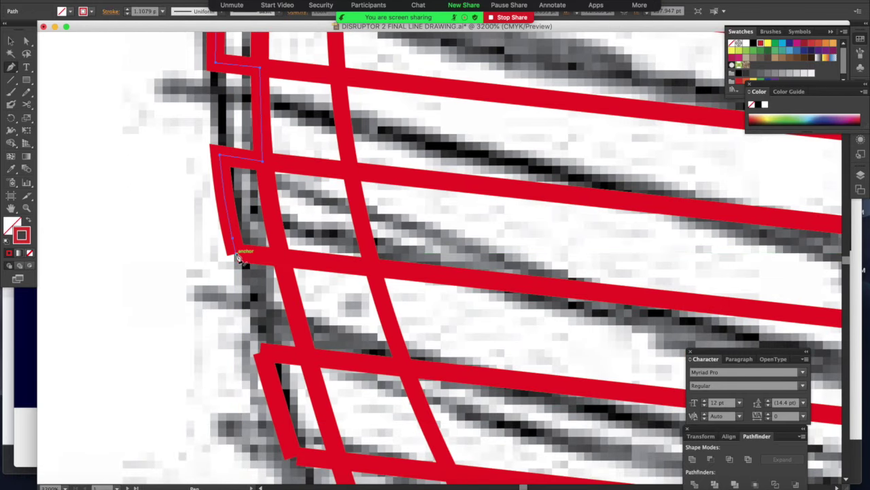
left_click(282, 258)
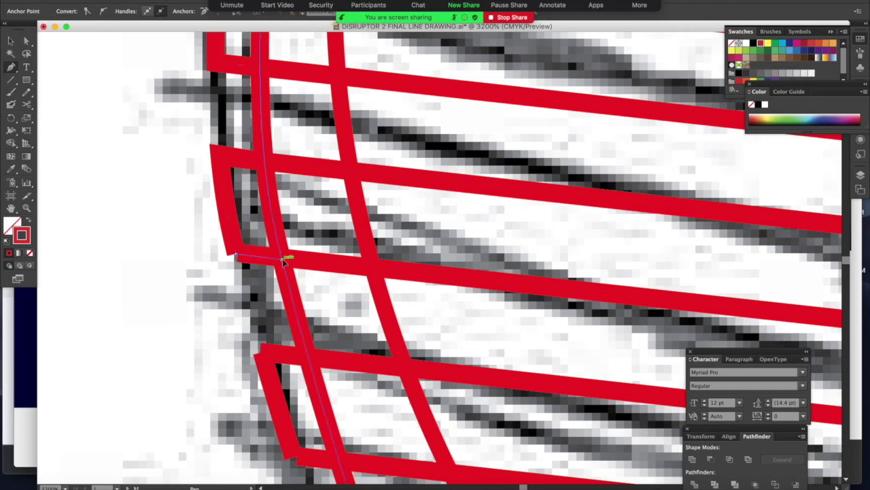
left_click(309, 357)
left_click(264, 357)
scroll(255, 357, "right", 2)
scroll(255, 357, "down", 1)
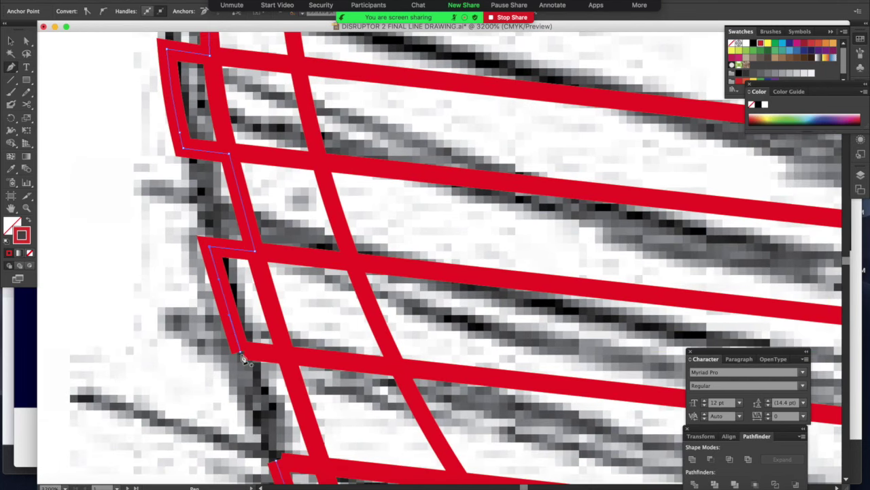
Step: Draw the lowest notch with the Pen tool, joining the last stripe segment to the sole's front edge along the inner curve
left_click(242, 355)
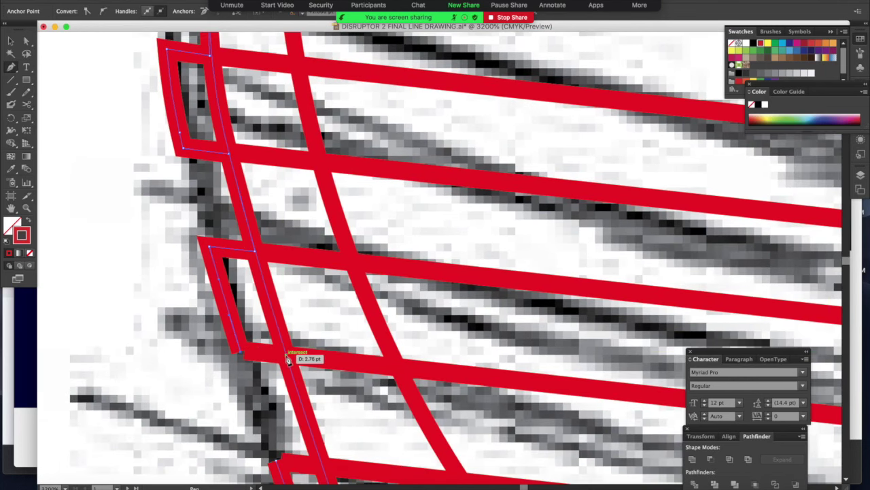
left_click(286, 355)
scroll(289, 359, "down", 5)
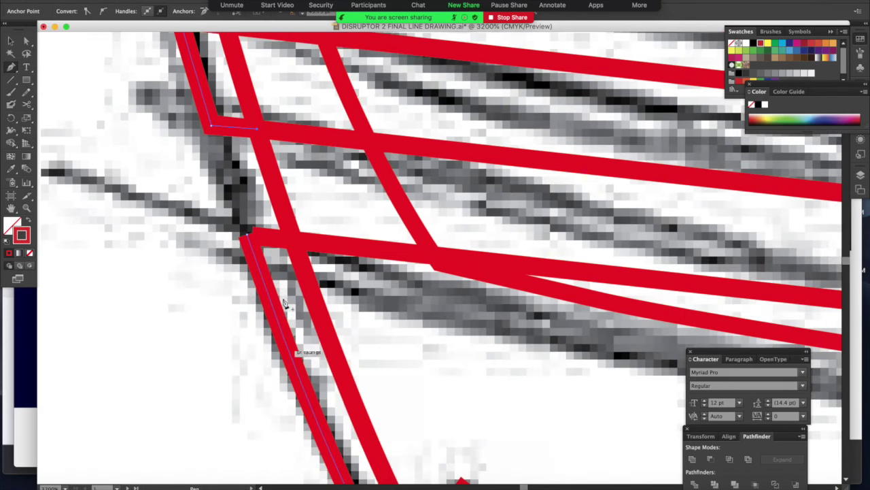
left_click(294, 243)
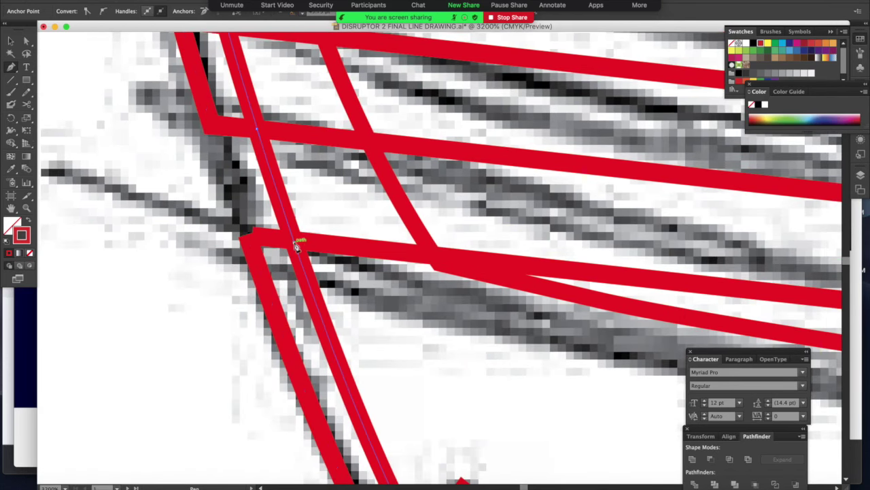
left_click(248, 235)
Step: Delete the inner guide curve behind the toe bumper's notched front edge
key("a")
key("super+minus")
key("super+minus")
key("super+minus")
key("super+minus")
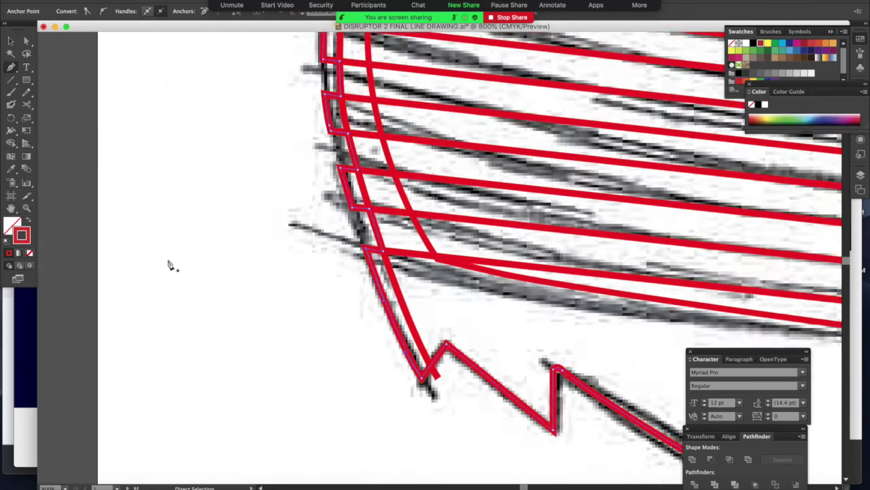
key("p")
scroll(394, 318, "up", 3)
scroll(394, 317, "right", 4)
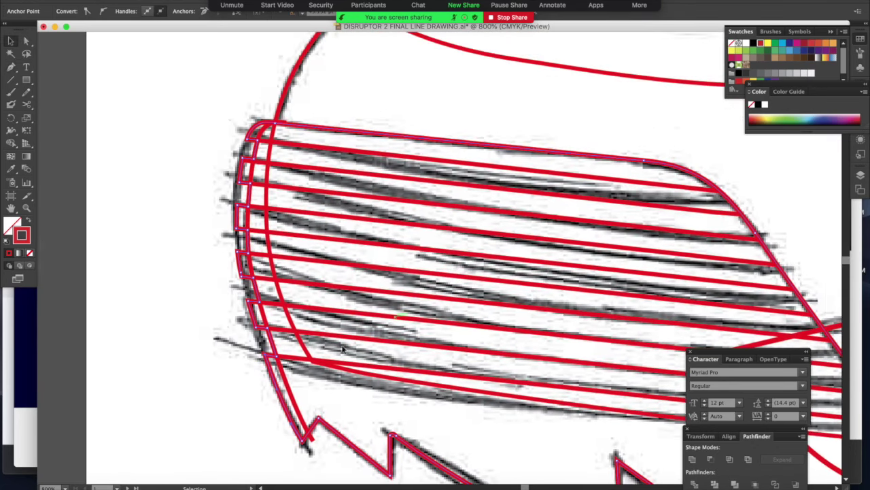
left_click(296, 406)
key("Delete")
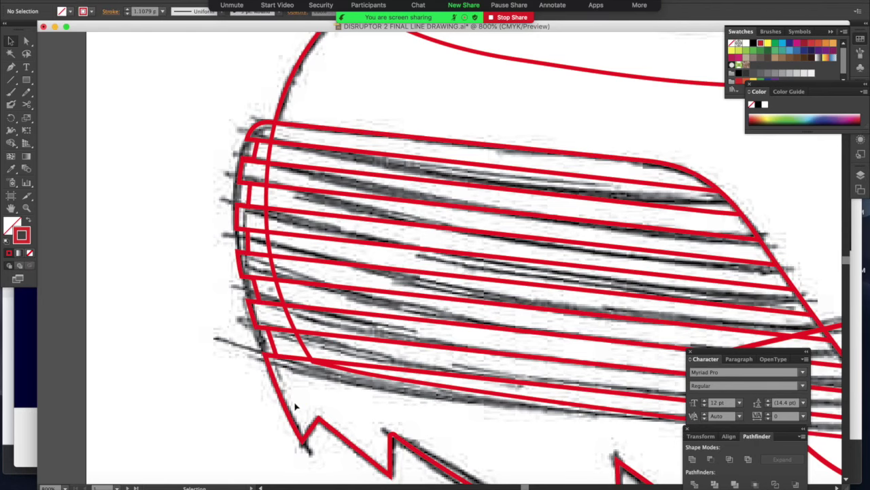
Step: Leave isolation mode and move the linked sketch image off the artboard to sit beside the finished line drawing
key("super+0")
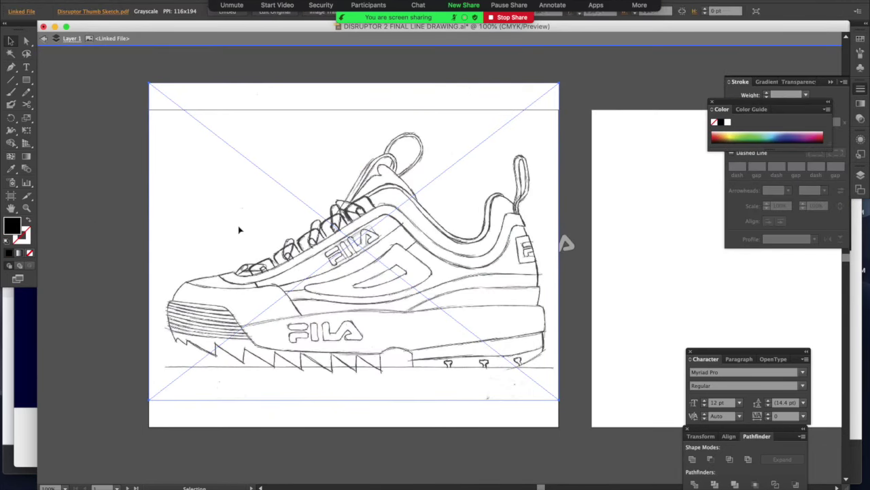
mouse_move(245, 225)
left_mouse_down()
mouse_move(120, 175)
mouse_move(246, 215)
left_mouse_up()
key("super+z")
double_click(117, 164)
left_click(206, 190)
left_click_drag(245, 214, 130, 148)
left_click_drag(241, 188, 134, 141)
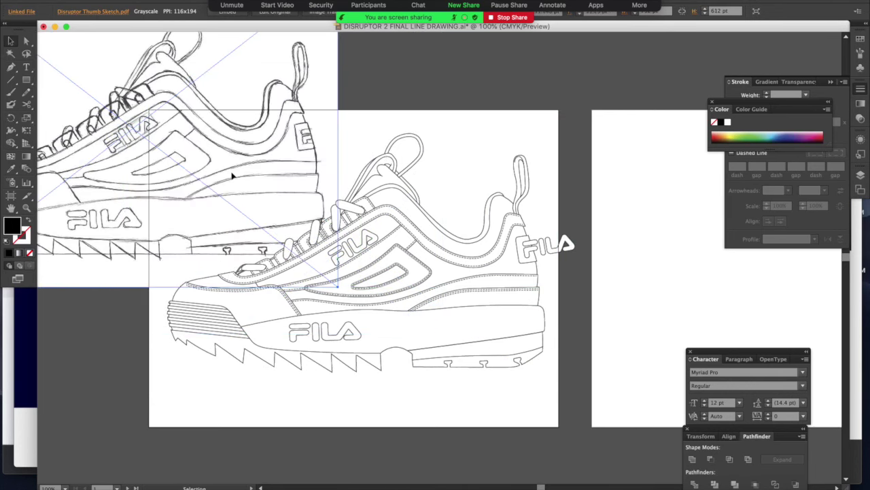
left_click_drag(219, 176, 181, 173)
key("super+minus")
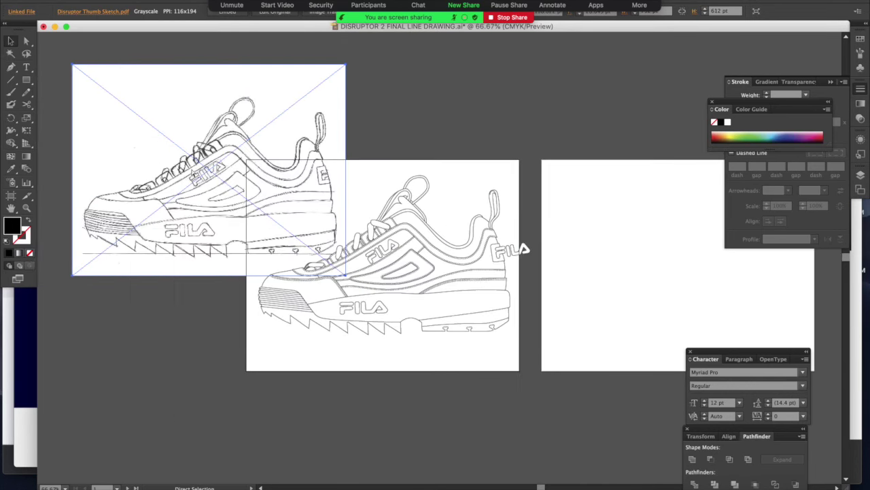
left_click_drag(255, 196, 216, 167)
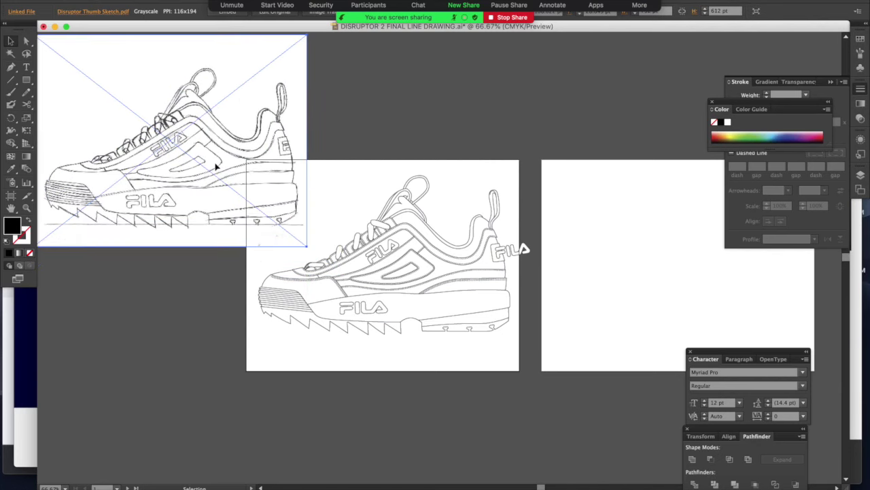
left_click_drag(268, 171, 229, 169)
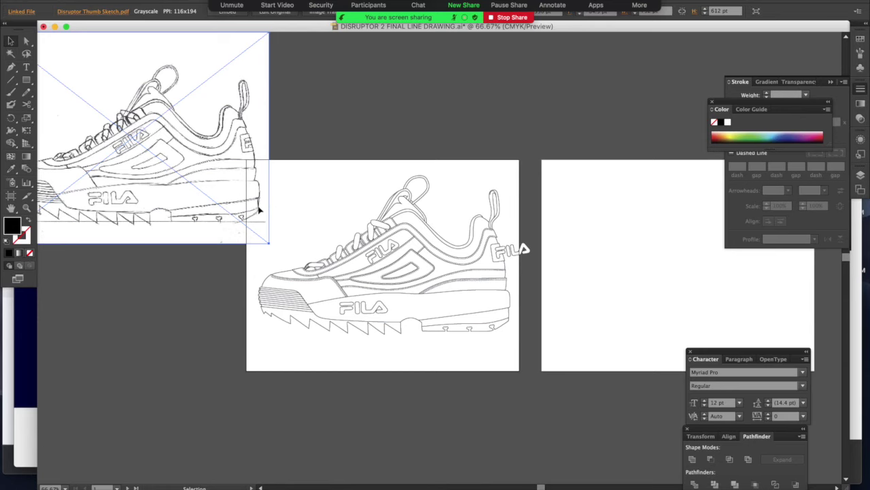
mouse_move(249, 217)
left_mouse_down()
mouse_move(188, 280)
mouse_move(206, 343)
left_mouse_up()
Step: Duplicate the entire finished shoe line drawing into the empty canvas area below its artboard
left_click(314, 160)
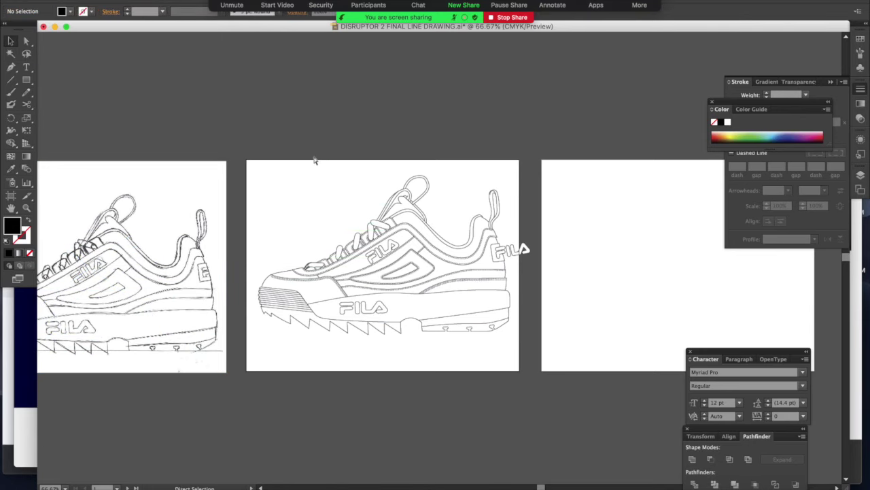
key("super+1")
scroll(314, 160, "right", 4)
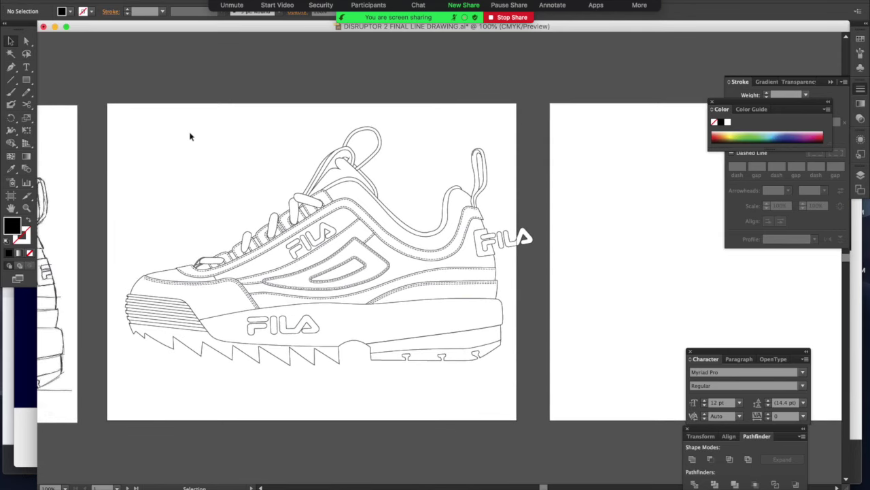
left_click(127, 1)
left_click(87, 46)
left_click_drag(112, 112, 545, 400)
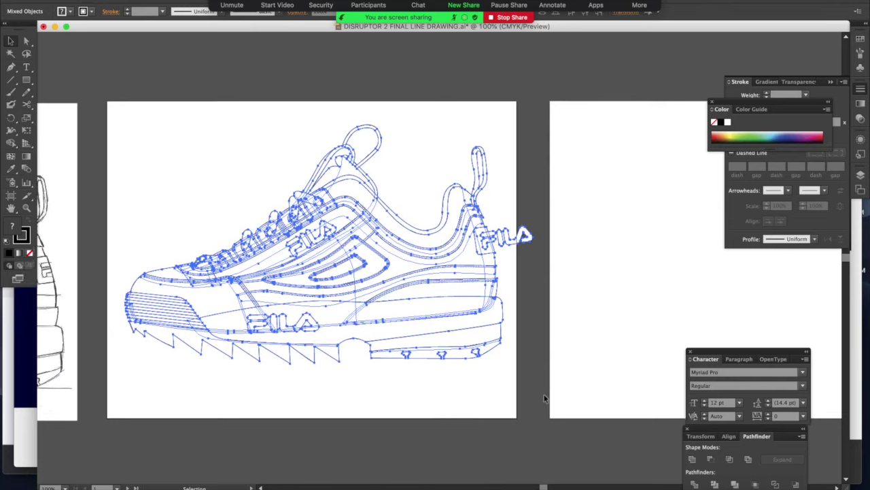
scroll(544, 398, "down", 5)
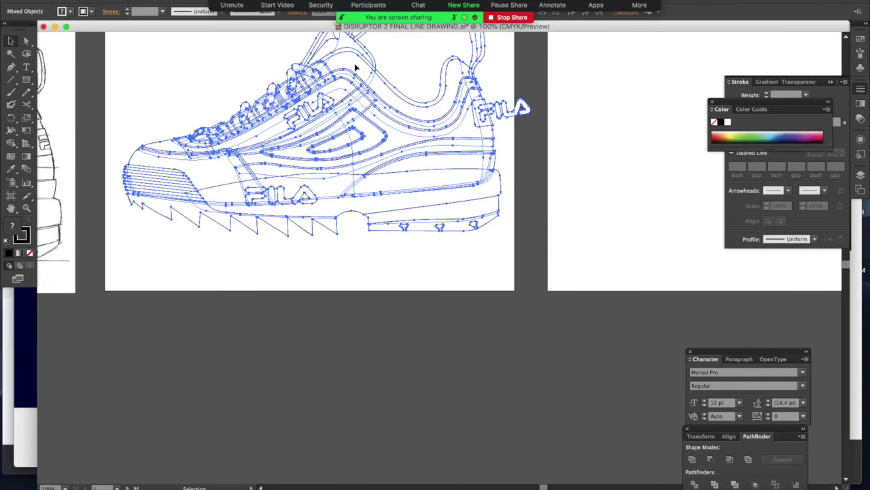
left_click_drag(355, 68, 353, 342)
key("super+plus")
key("super+plus")
key("super+plus")
scroll(353, 342, "down", 4)
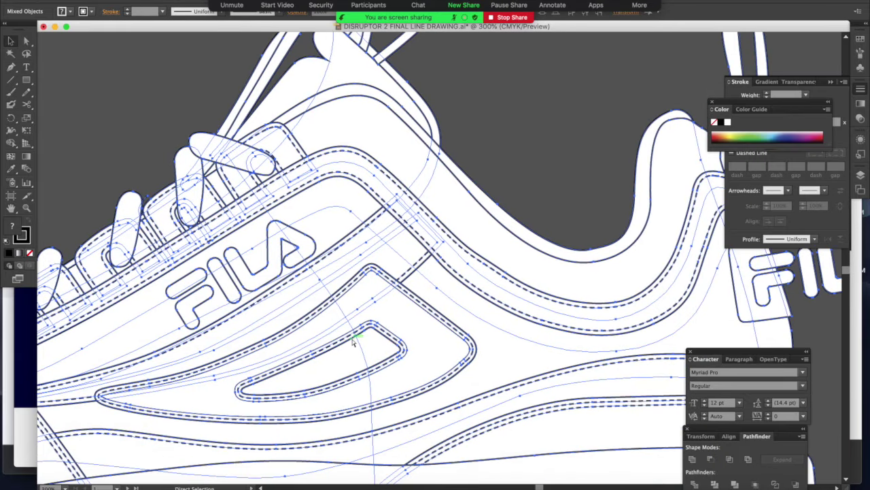
key("super+minus")
key("super+minus")
key("super+minus")
scroll(353, 342, "down", 3)
left_click_drag(385, 267, 353, 347)
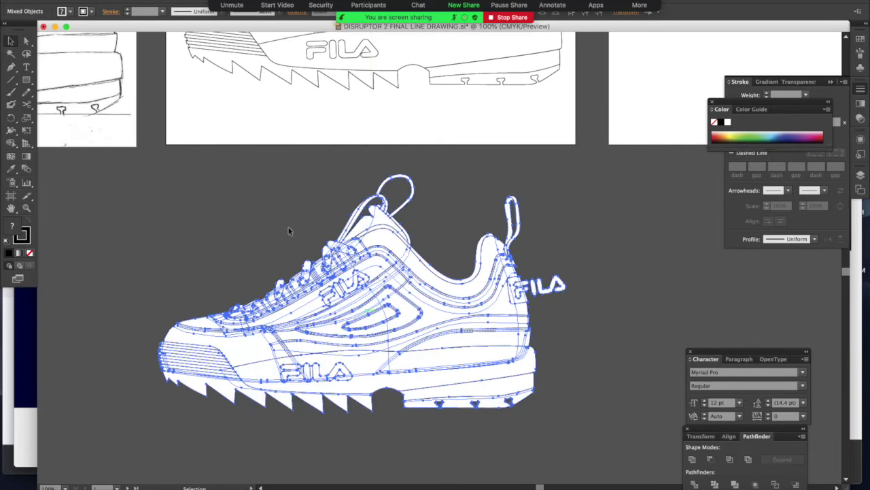
left_click(259, 221)
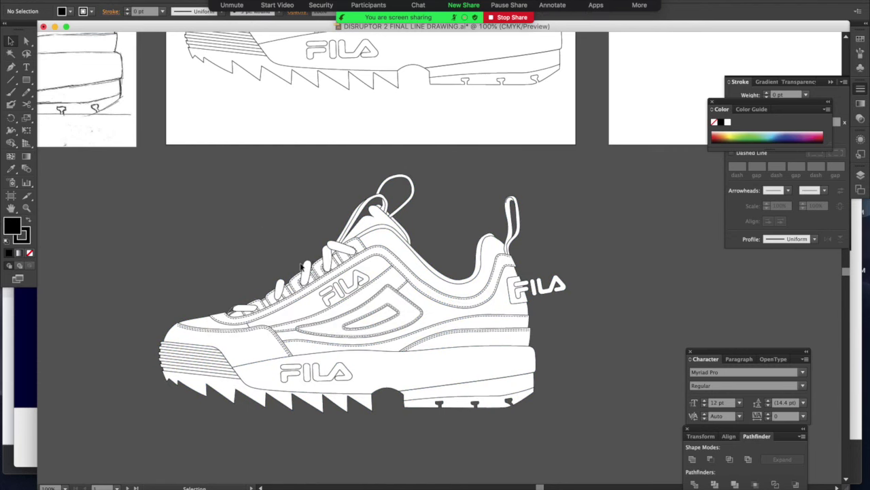
Step: Delete the large outer logo shape on the duplicate shoe's side panel, including its stitching and the adjoining panel stitch lines
left_click(329, 325)
key("Delete")
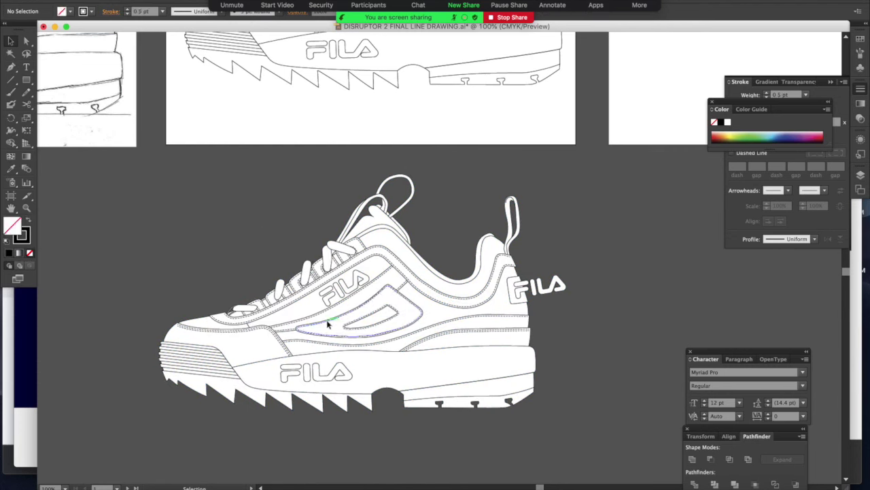
key("d")
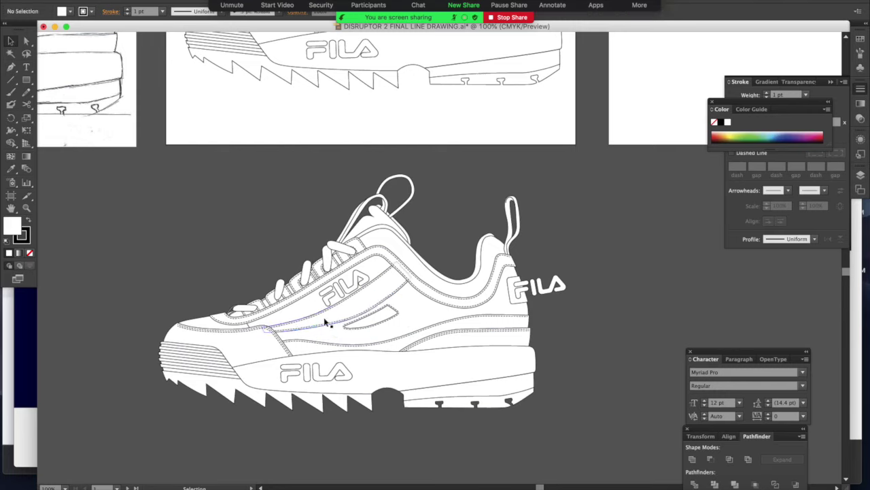
key("super+z")
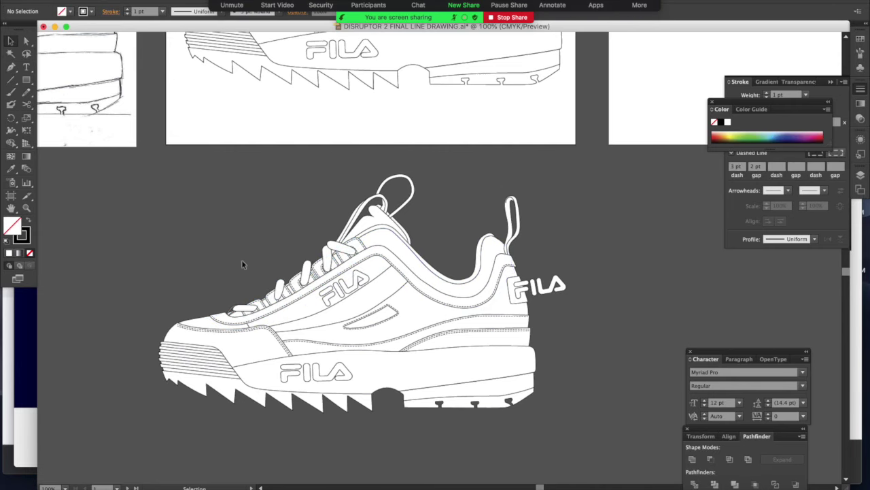
Step: Delete the dashed stitching paths on the lace loops of the duplicate shoe without removing the loops themselves
key("super+equal")
key("super+equal")
left_click_drag(243, 263, 342, 229)
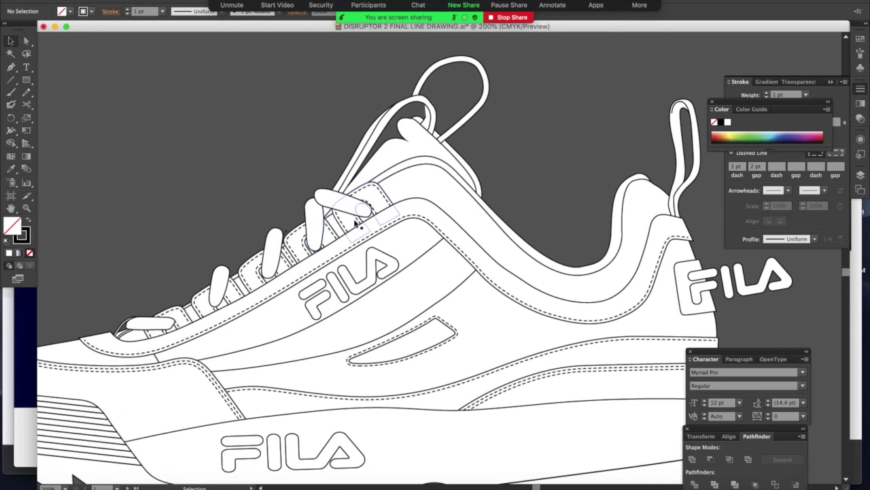
left_click(344, 227)
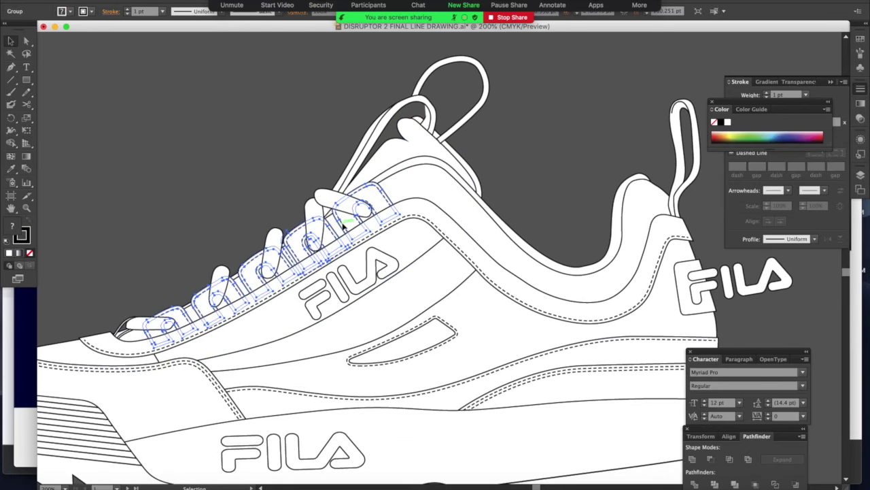
left_click(192, 170)
key("a")
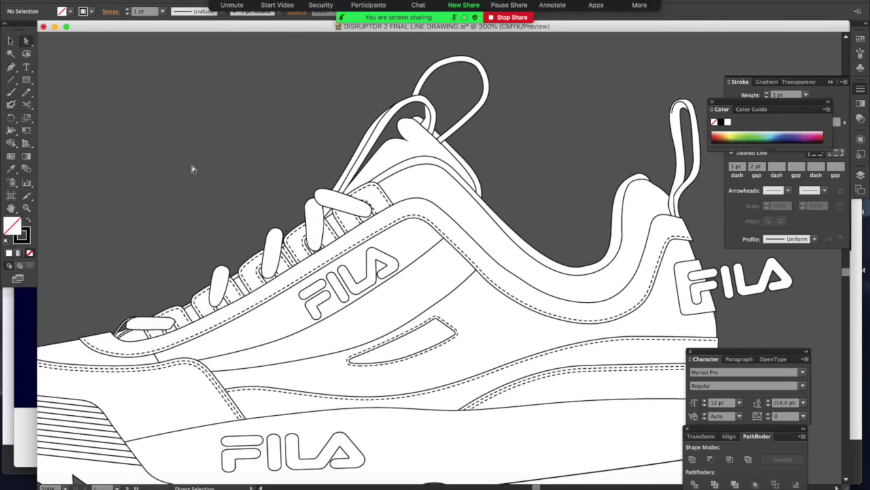
left_click(341, 239)
left_click(332, 235, "shift")
left_click(286, 258, "shift")
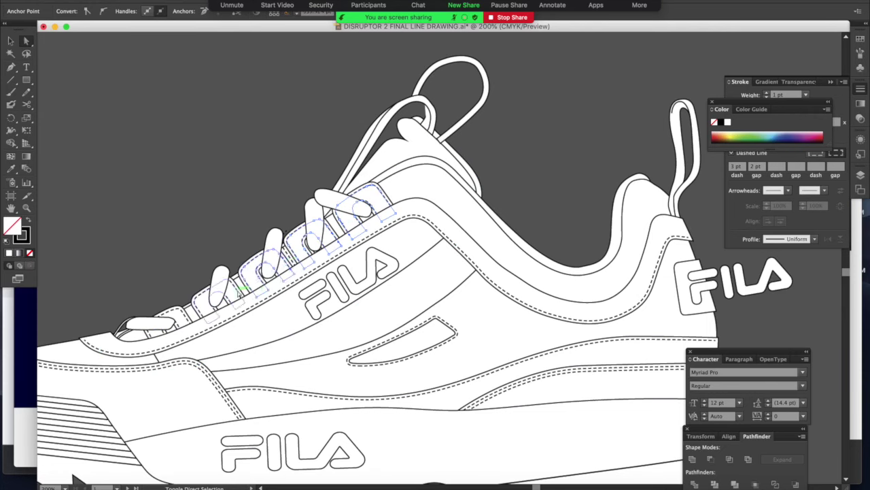
left_click(189, 311, "shift")
key("Delete")
key("Delete")
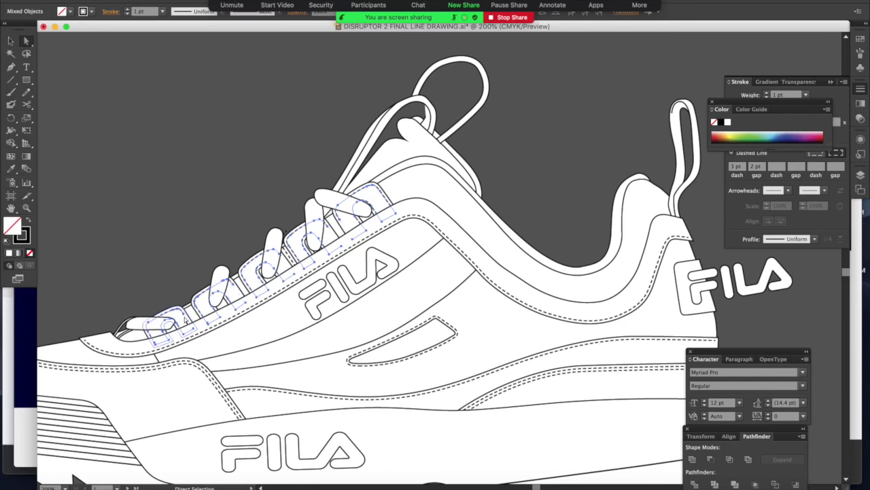
Step: Delete the toe cap's stitching and the group of horizontal rib lines on the toe bumper
scroll(186, 321, "down", 4)
scroll(228, 279, "down", 1)
scroll(228, 280, "left", 1)
key("v")
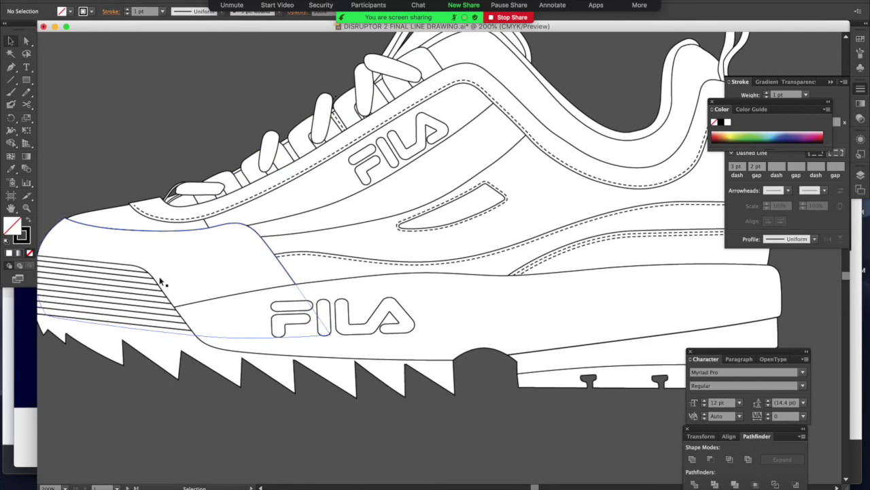
left_click(140, 281)
scroll(138, 283, "down", 1)
scroll(139, 283, "left", 5)
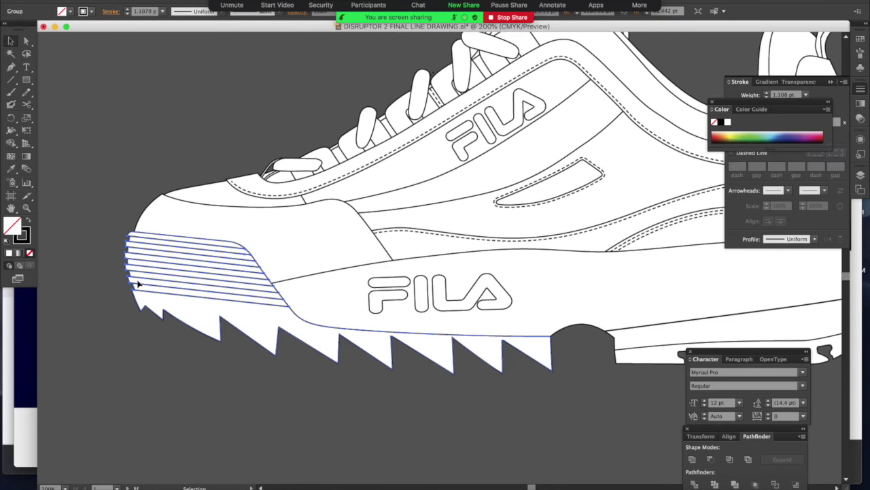
key("Delete")
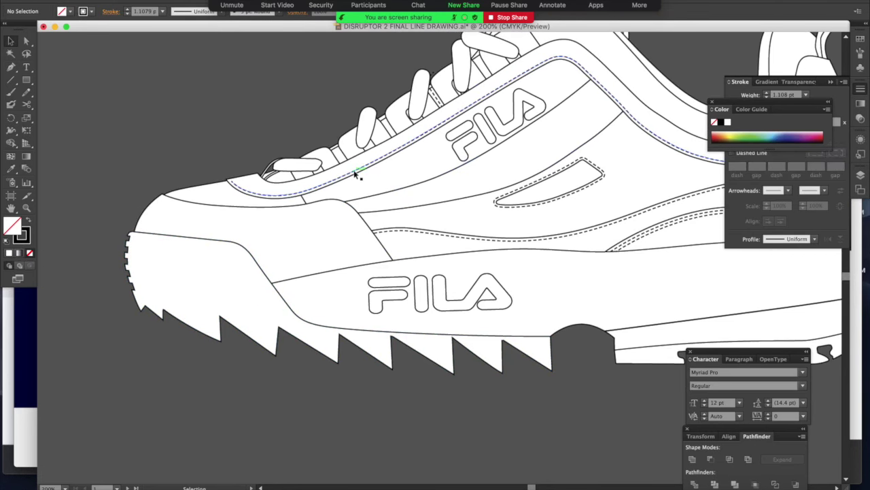
Step: Delete the dashed stitching along the eyestay, the wavy side panel and the small inner logo shape
left_click(355, 174)
key("Delete")
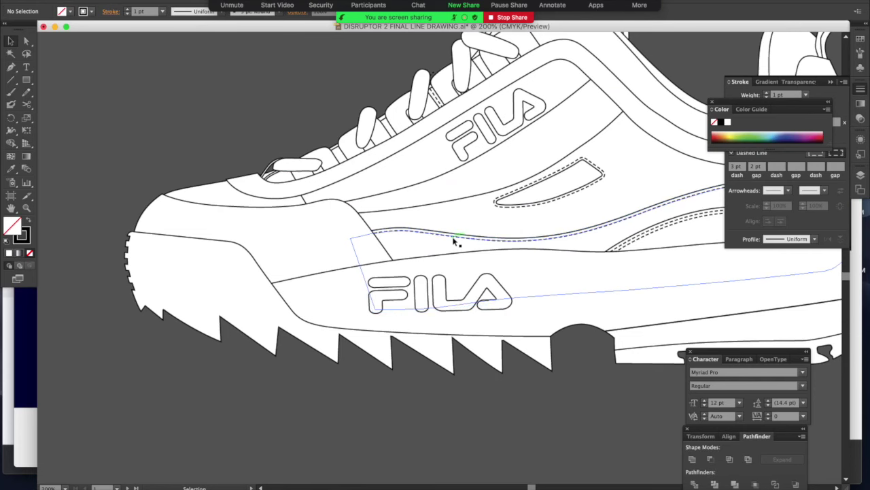
scroll(438, 236, "right", 5)
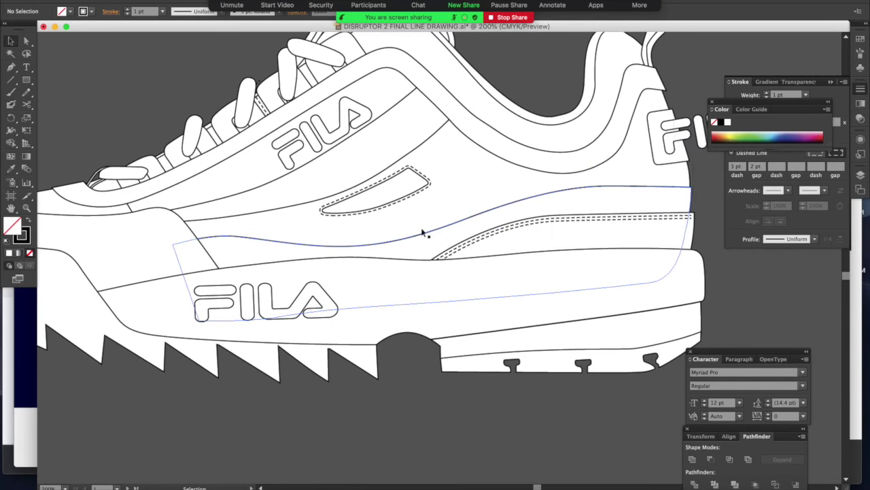
left_click(392, 206)
key("Delete")
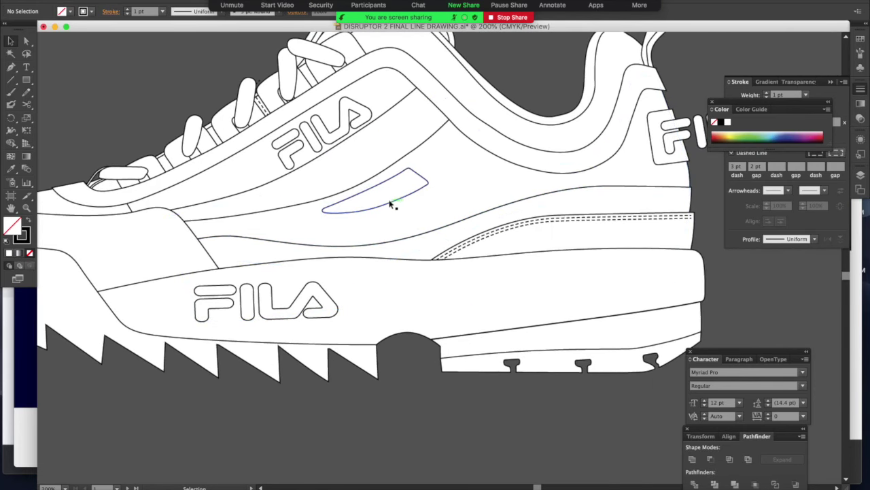
Step: Delete the small inner logo outline, the FILA lettering on the sole and side, and the leftover lace-loop stitching
key("super+z")
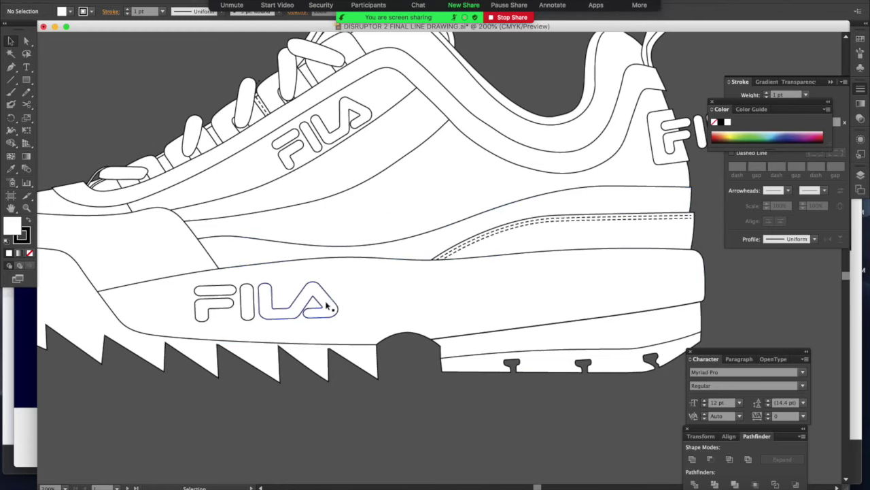
key("super+z")
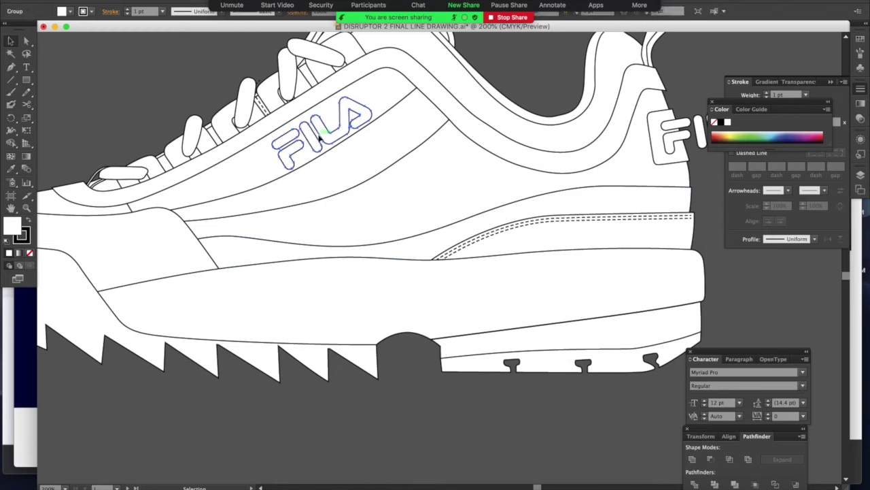
key("super+z")
key("a")
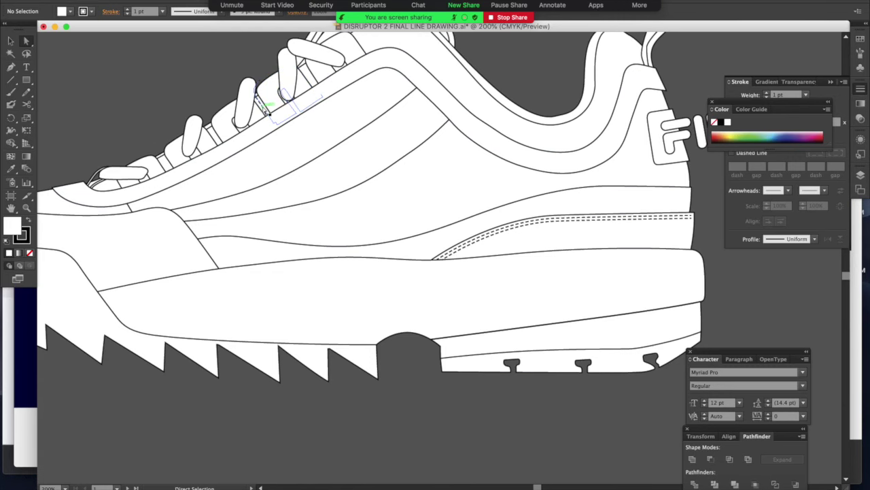
scroll(397, 179, "right", 8)
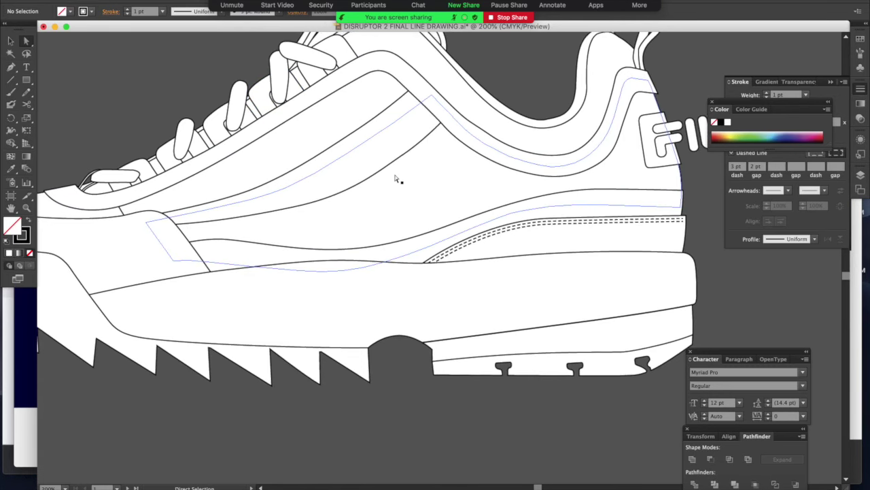
Step: Delete the FILA lettering from the heel tab and the double row of stitching on the lower heel panel
scroll(202, 225, "left", 15)
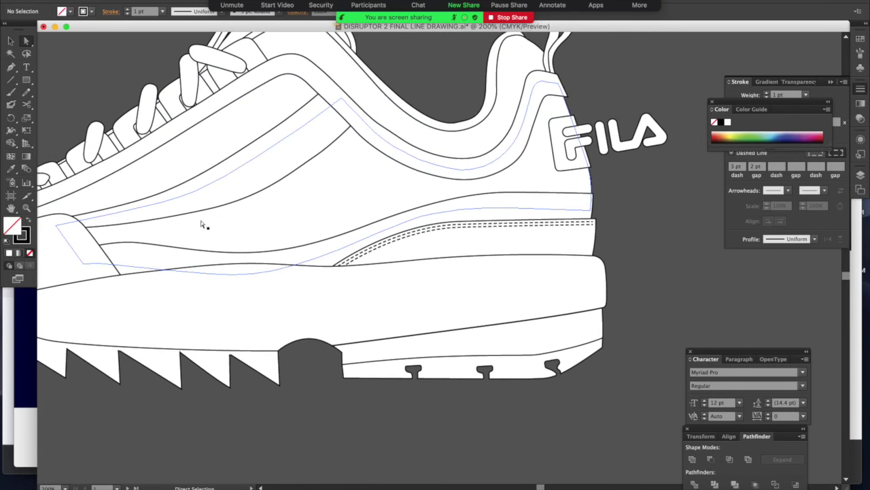
scroll(202, 225, "right", 20)
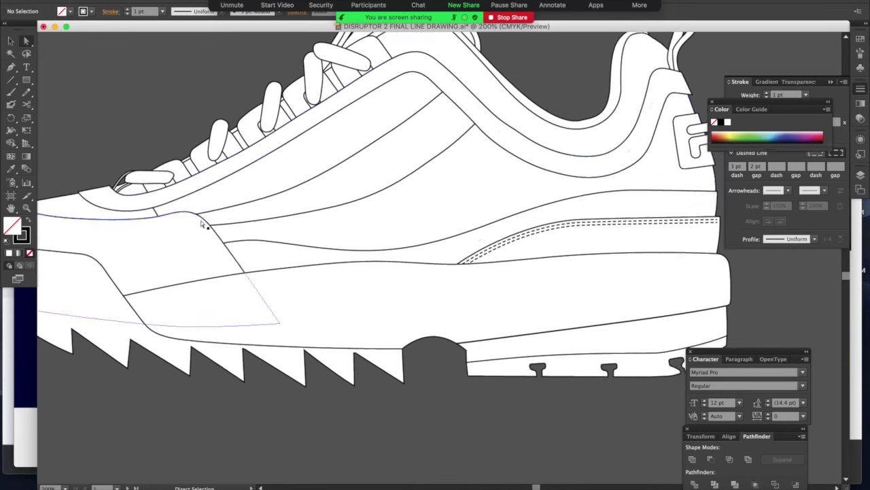
key("v")
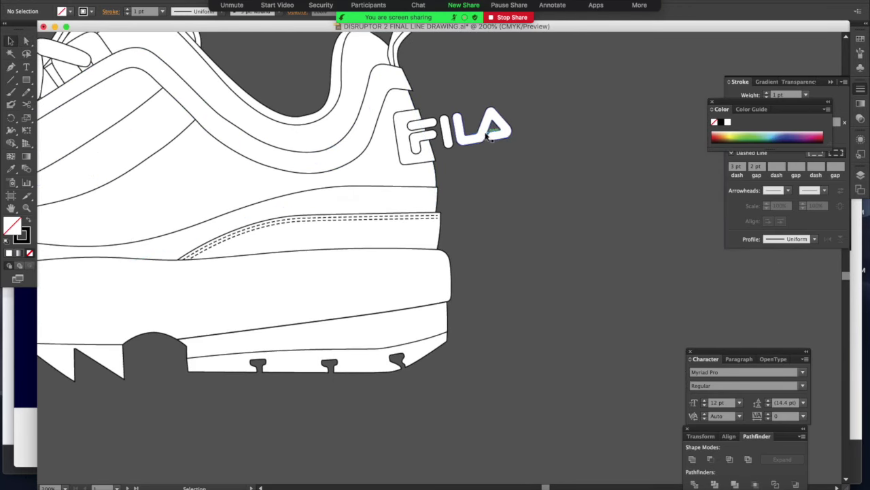
left_click(480, 143)
key("Delete")
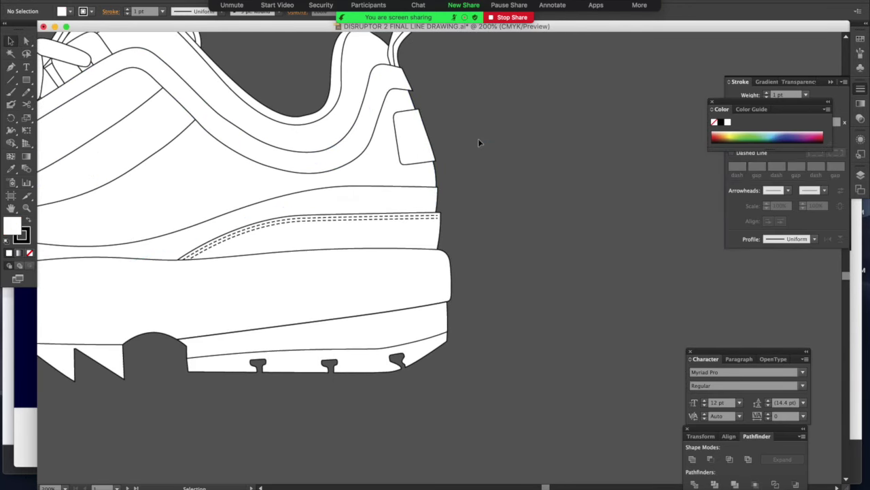
left_click(416, 220)
key("Delete")
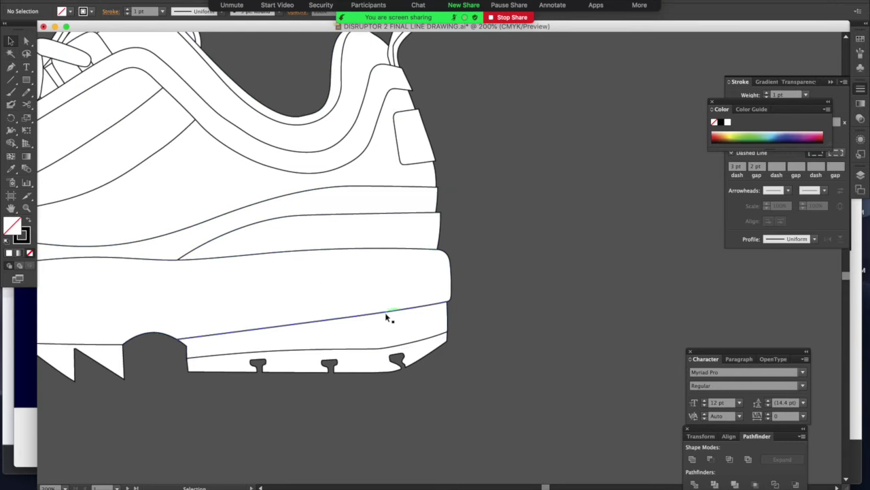
Step: Delete the slanted dividing line across the heel part of the sole and a detail line near the collar
left_click(386, 317)
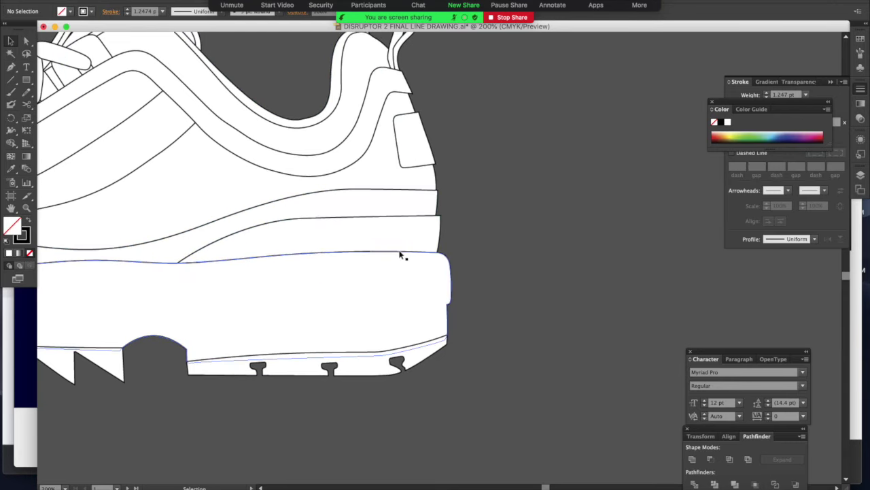
scroll(400, 252, "up", 5)
left_click(396, 95)
key("Delete")
Step: Group all paths of the simplified shoe copy below the artboard and set its stroke weight to 5 pt
key("super+minus")
key("super+minus")
key("super+minus")
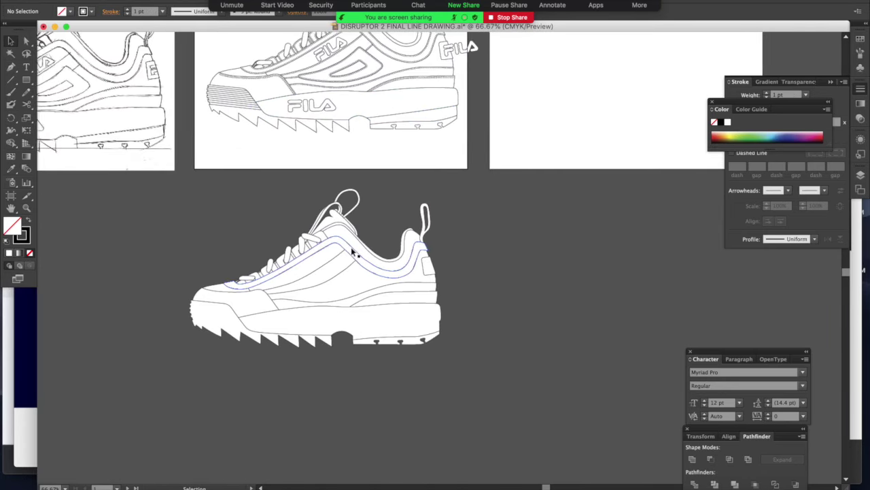
scroll(269, 244, "up", 3)
key("super+plus")
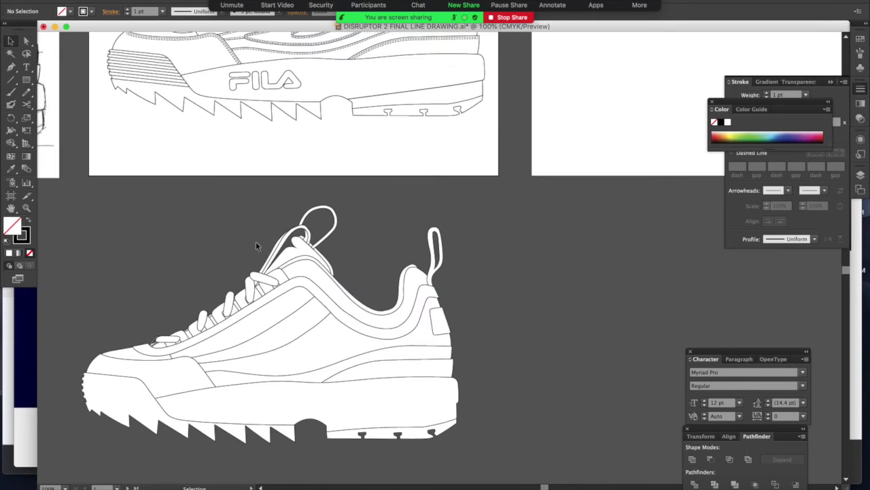
scroll(248, 249, "left", 3)
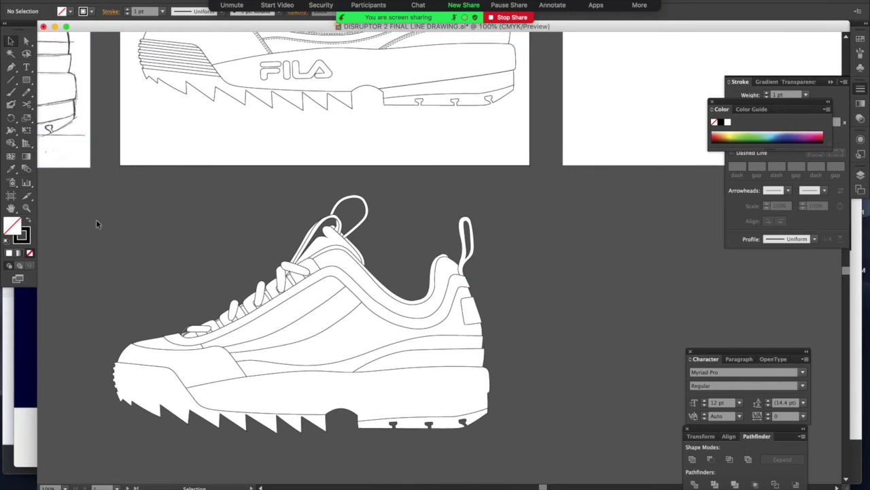
left_click_drag(84, 190, 569, 459)
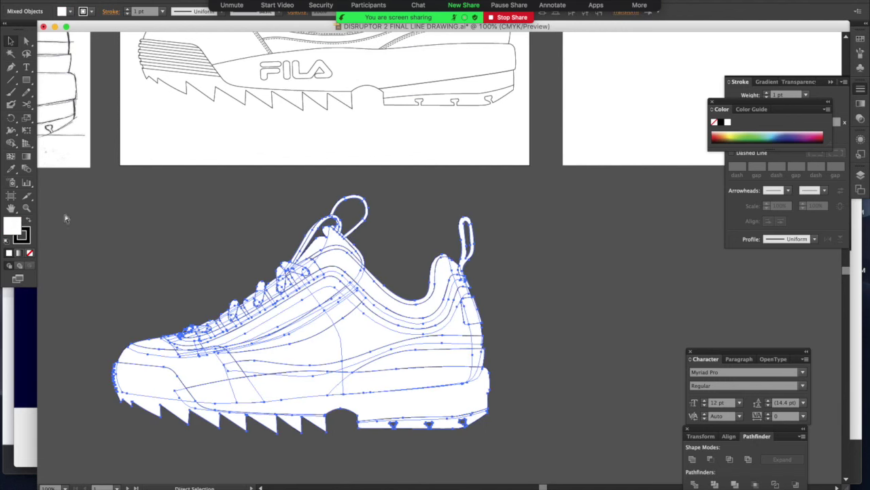
key("super+g")
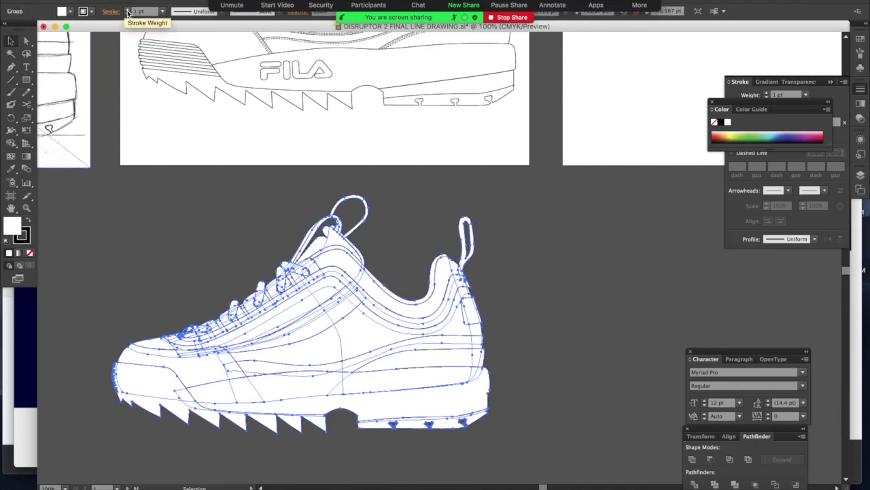
left_click(163, 12)
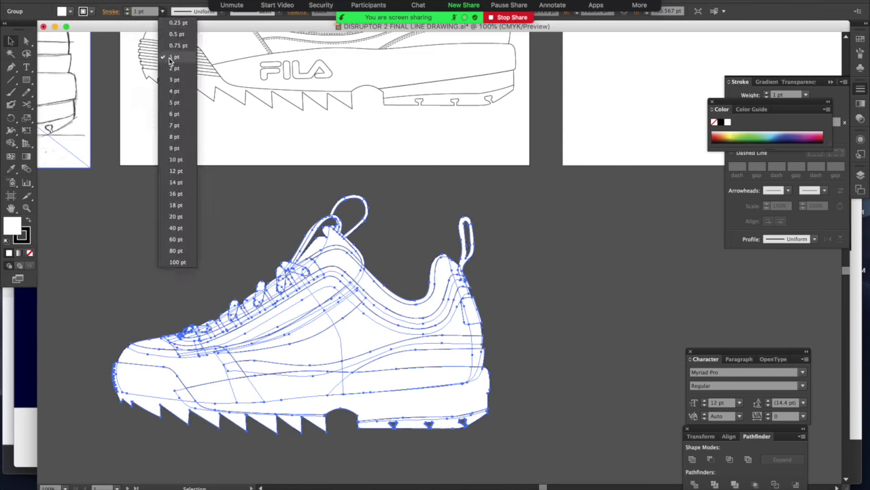
left_click(177, 109)
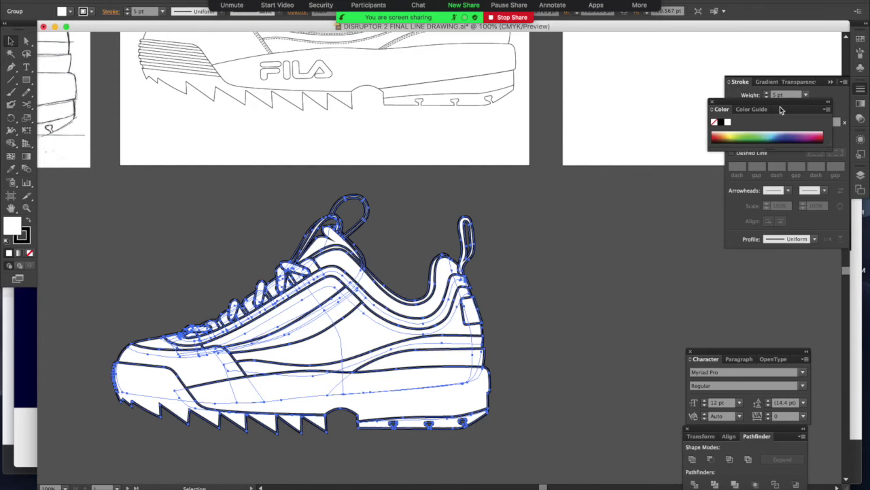
Step: Fill the grouped simplified shoe with a dark grey swatch
left_click(859, 42)
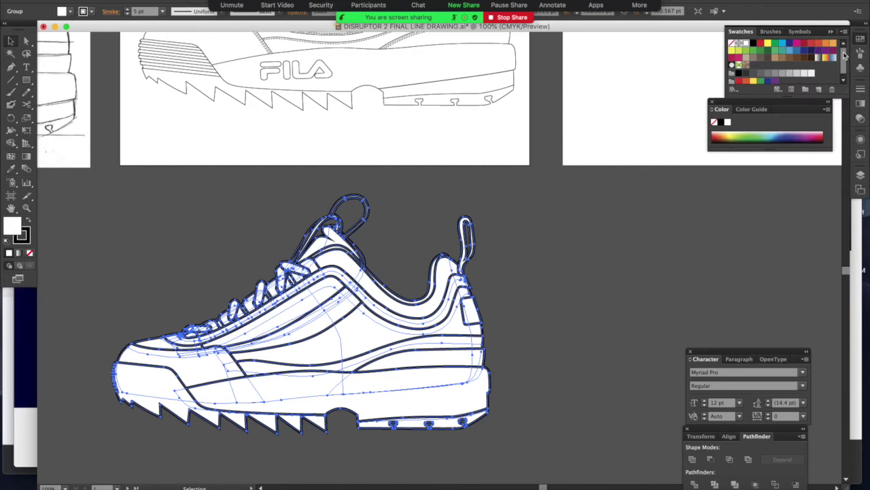
left_click(753, 73)
left_click(598, 271)
Step: Move the grey thick-outlined shoe up onto the artboard, roughly over the detailed line drawing
scroll(375, 305, "up", 5)
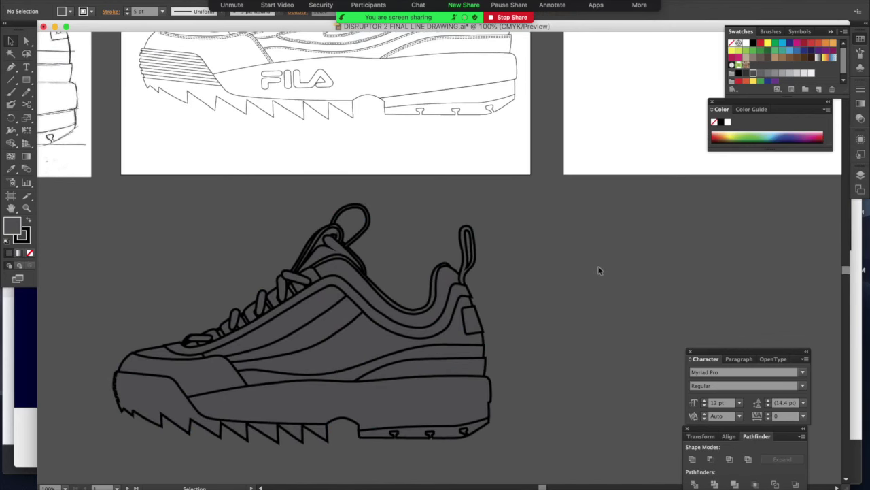
left_click_drag(359, 370, 378, 218)
scroll(375, 223, "up", 8)
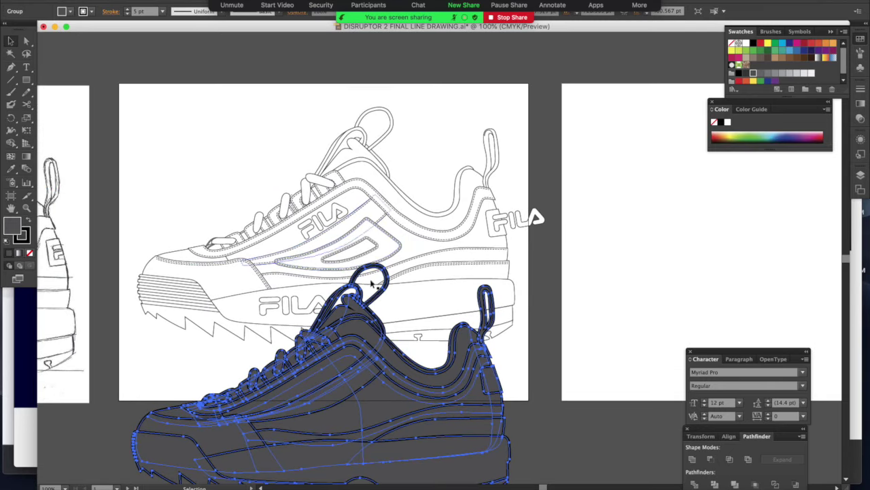
mouse_move(365, 362)
left_mouse_down()
mouse_move(383, 178)
mouse_move(382, 198)
left_mouse_up()
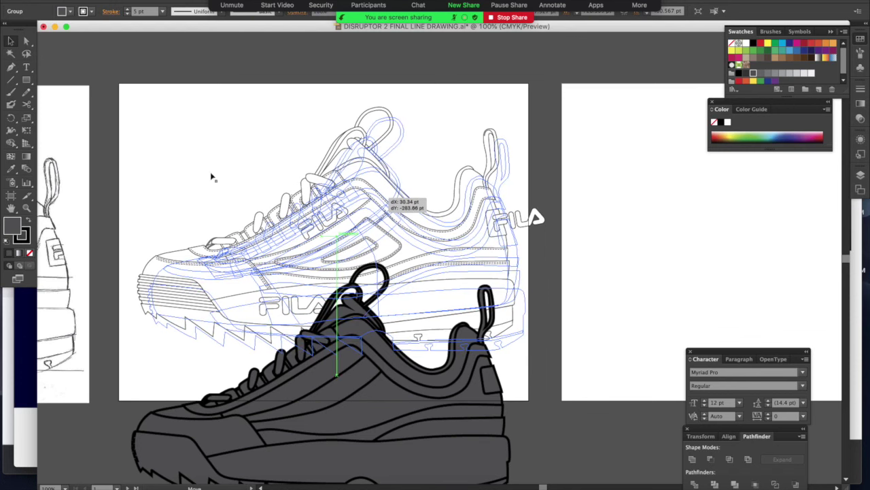
Step: Align the thick-outlined shoe exactly with the detailed drawing, using the large lace loop as the reference
left_click(26, 208)
left_click_drag(347, 103, 408, 151)
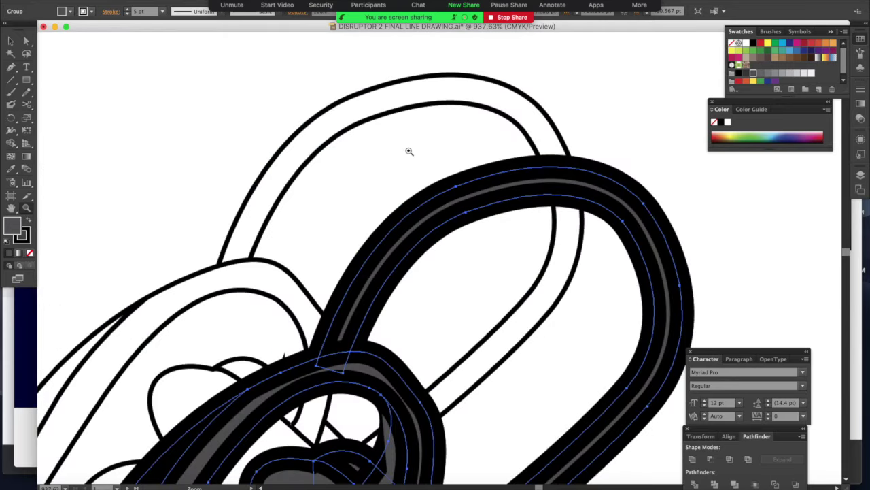
key("v")
left_click(593, 194)
left_click_drag(598, 194, 497, 103)
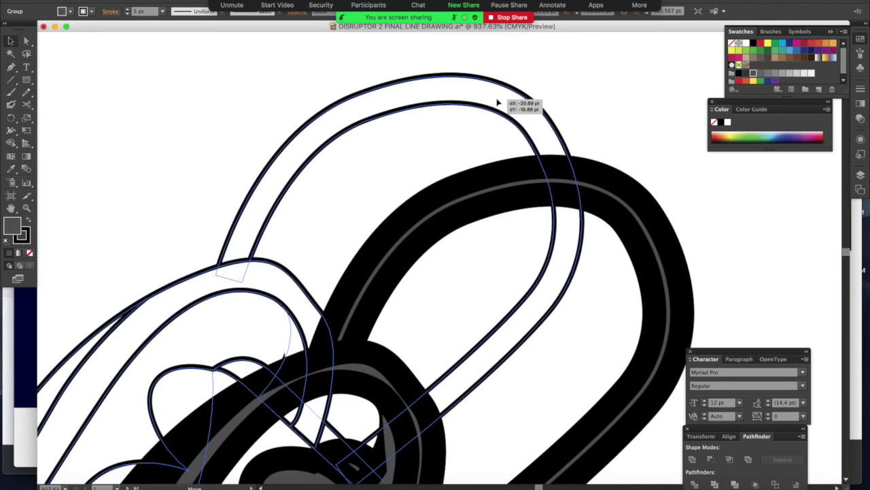
left_click_drag(497, 104, 497, 103)
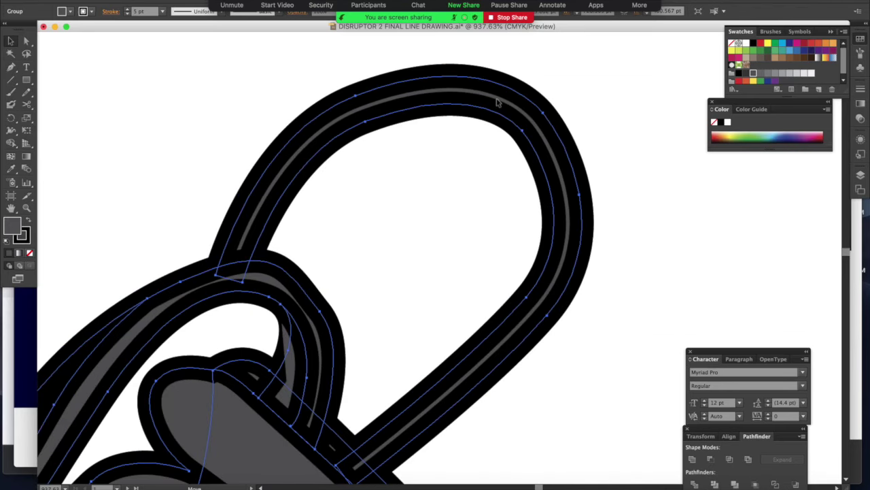
Step: Send the thick-outlined shoe to the back so it lies behind the detailed line drawing
key("super+0")
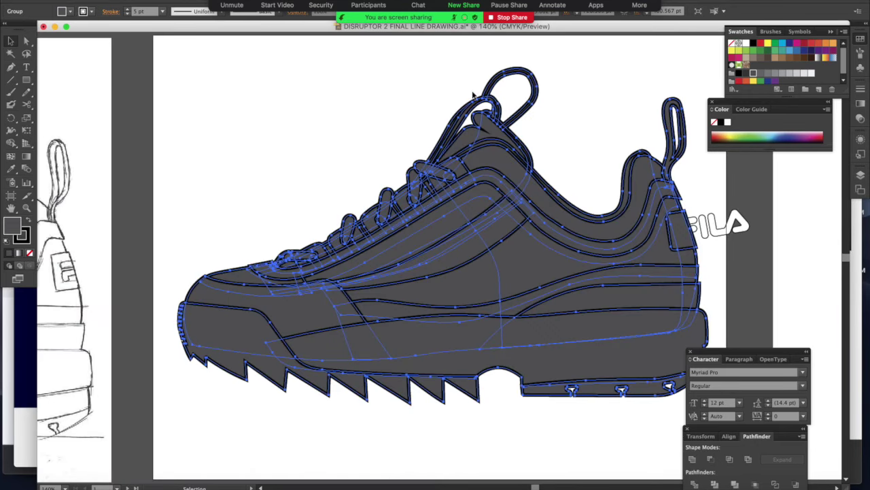
scroll(471, 92, "right", 5)
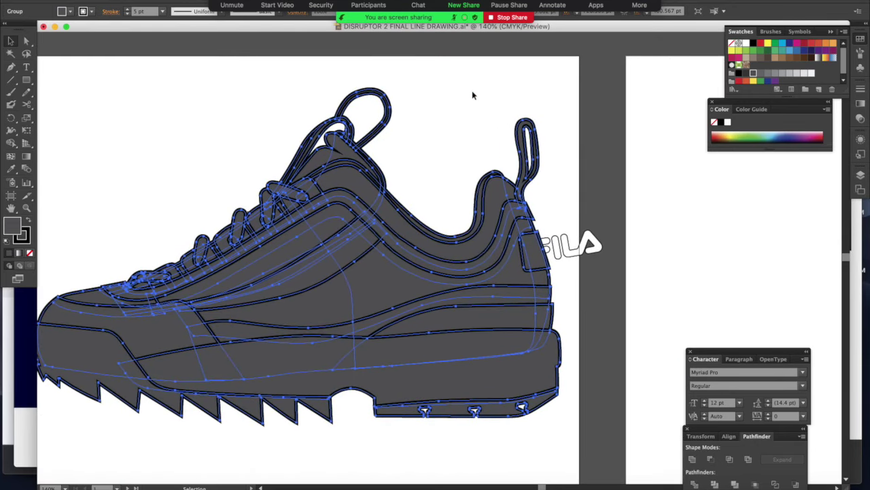
left_click(125, 0)
mouse_move(136, 2)
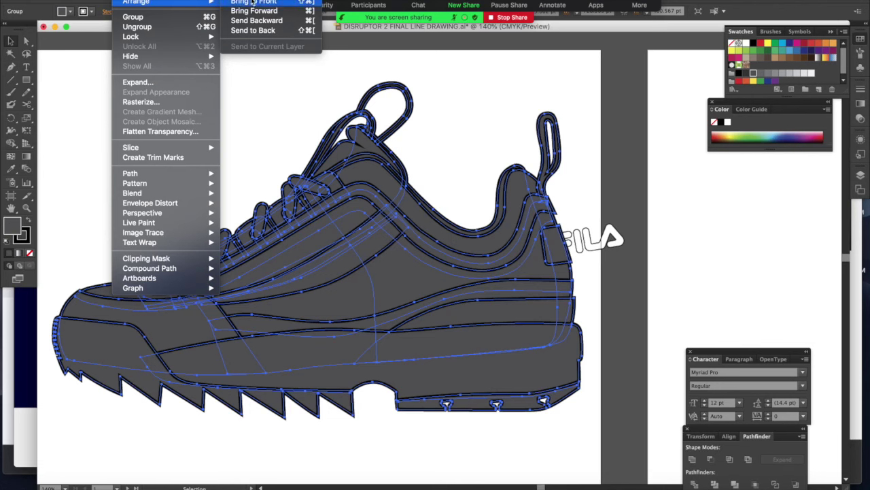
left_click(255, 32)
left_click(255, 30)
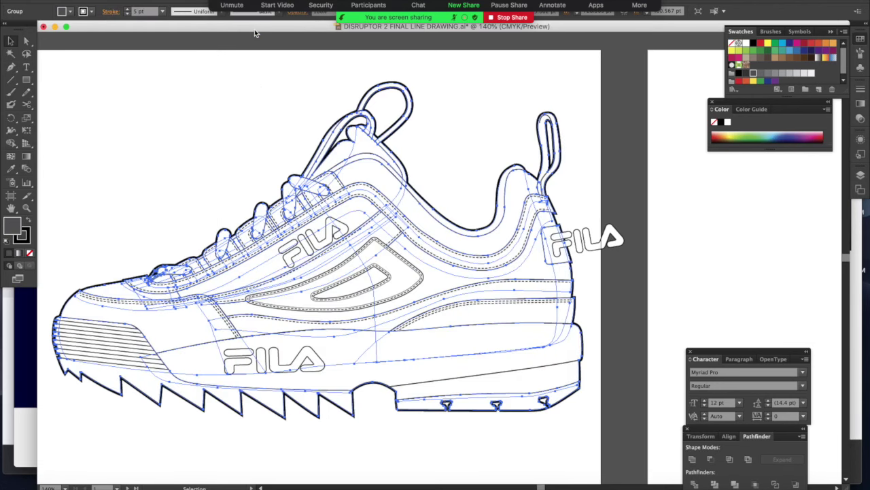
left_click(266, 165)
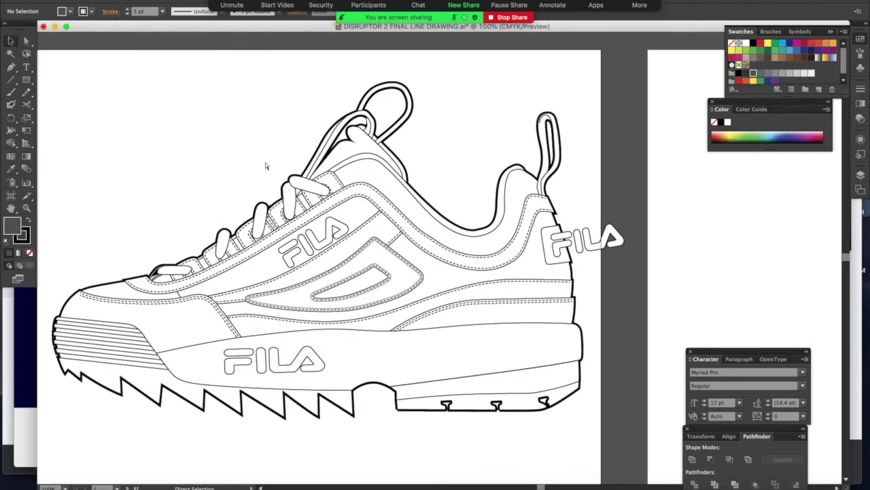
key("super+1")
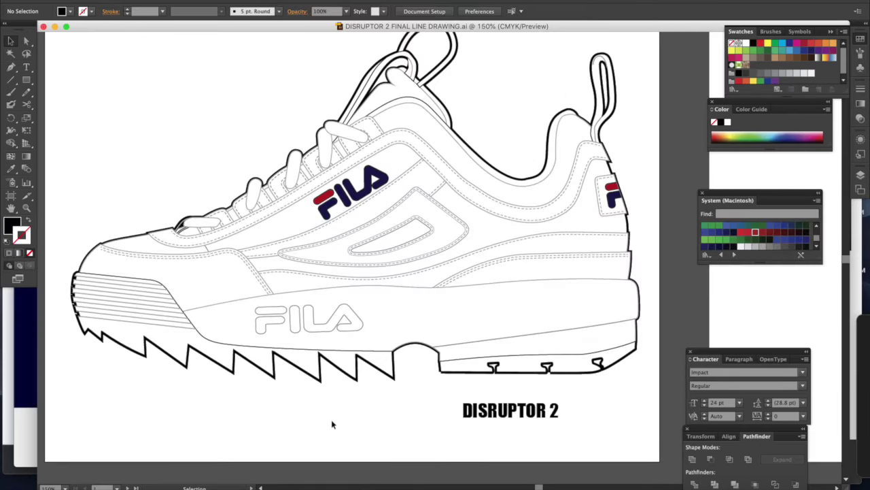
Step: Select every path with the same white fill colour as the midsole and change their fill to black
key("super+minus")
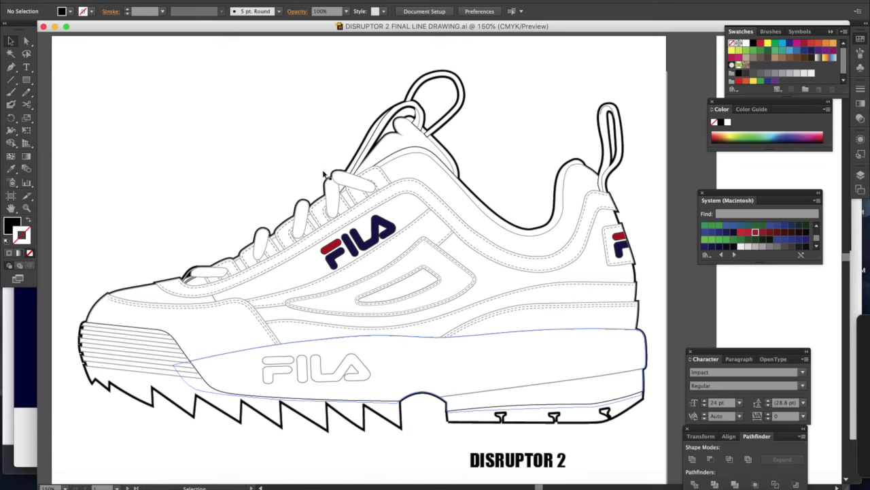
left_click(378, 322)
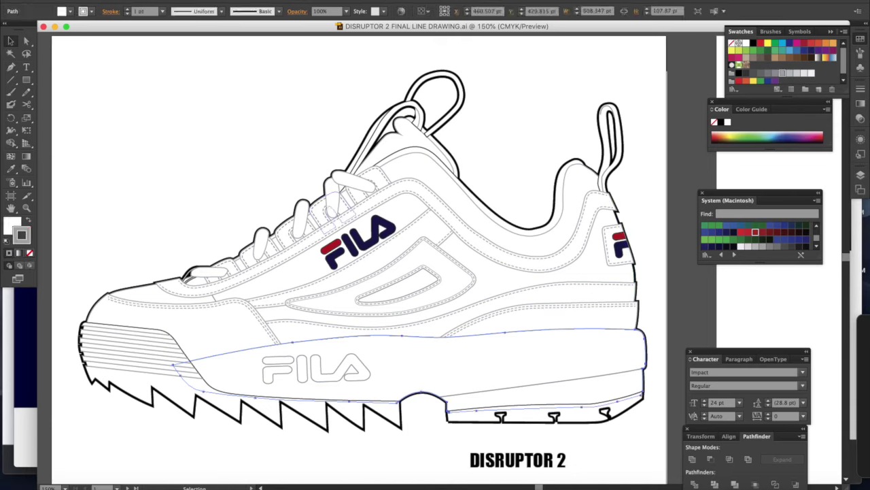
left_click(185, 0)
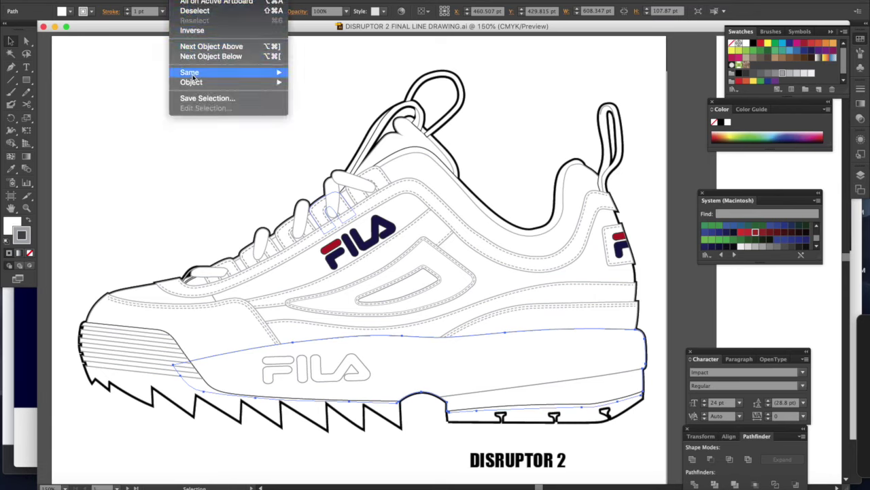
mouse_move(191, 76)
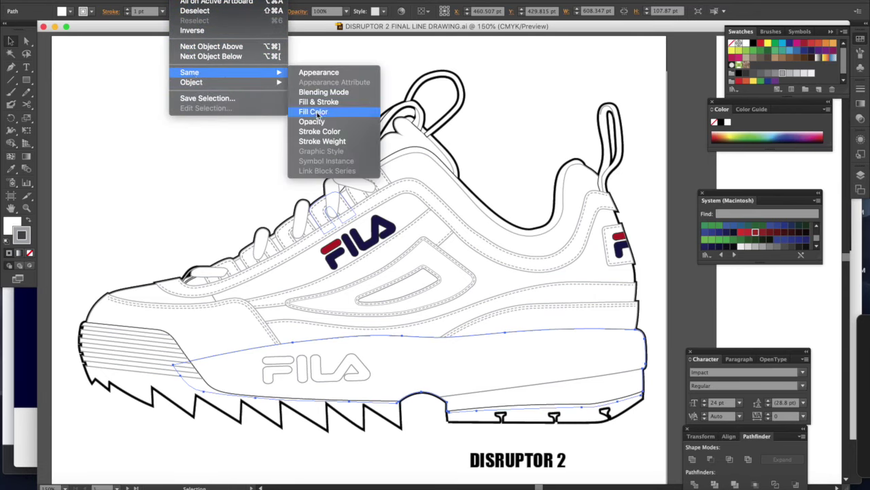
left_click(317, 114)
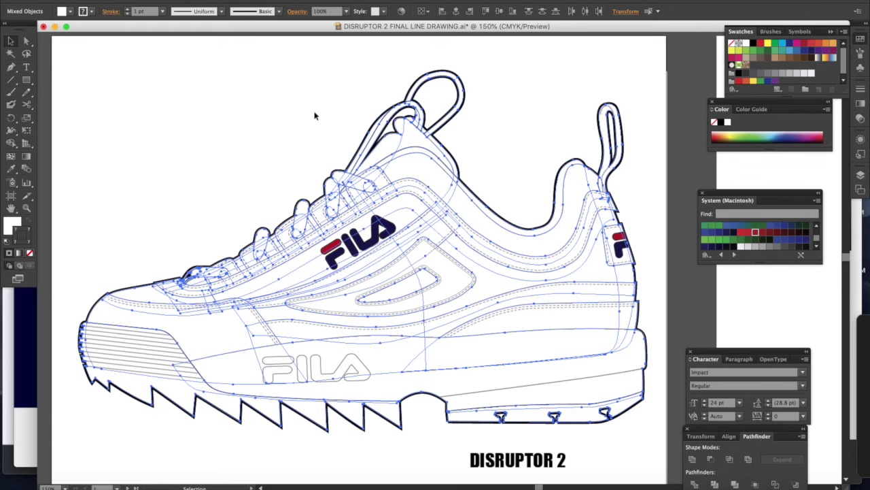
left_click(9, 227)
left_click(721, 122)
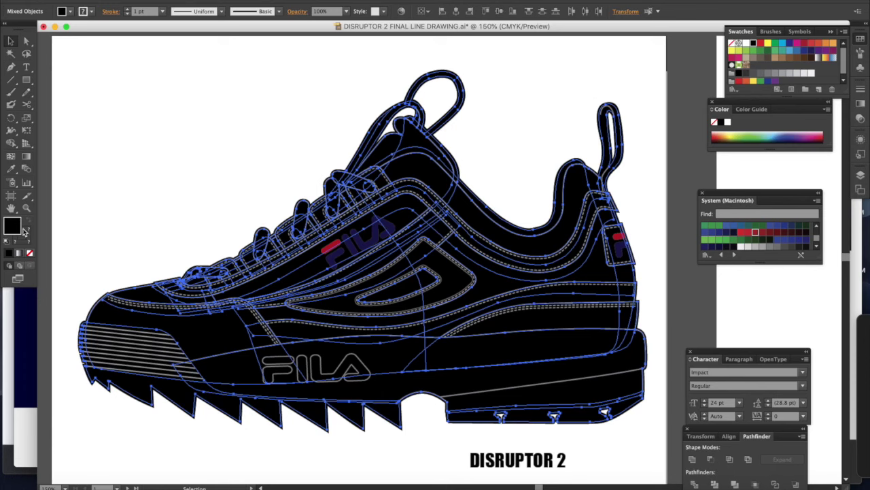
left_click(126, 199)
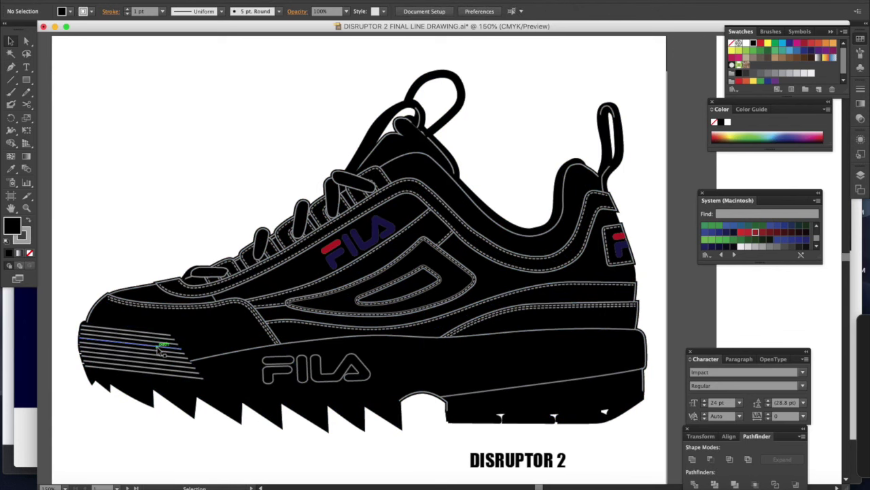
Step: Select everything with the same stroke colour as the toe ridge lines and set those strokes to dark grey
left_click(159, 347)
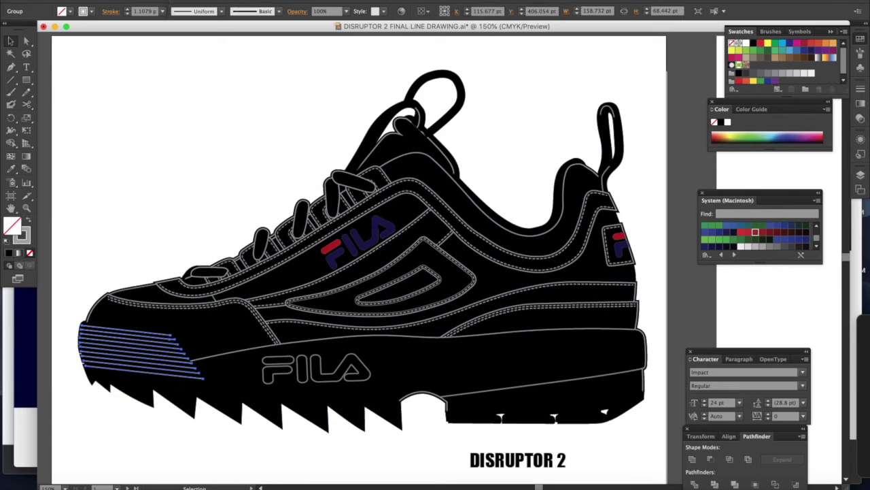
left_click(183, 1)
mouse_move(196, 73)
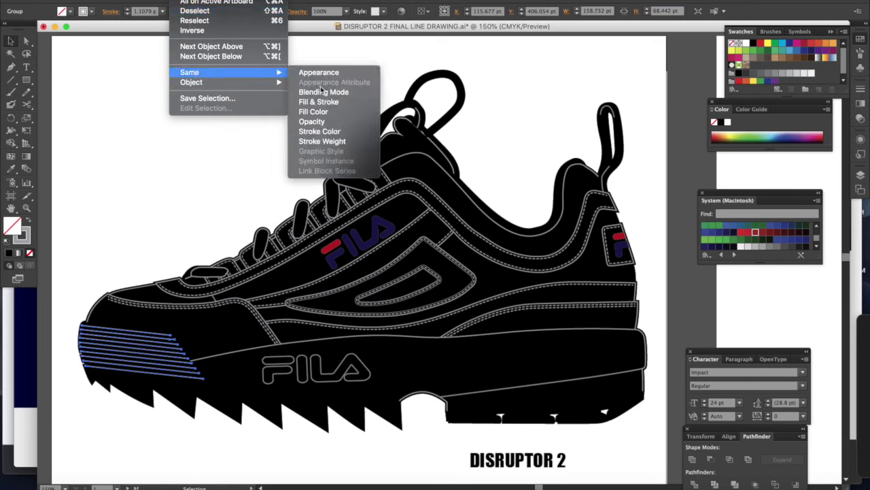
left_click(326, 132)
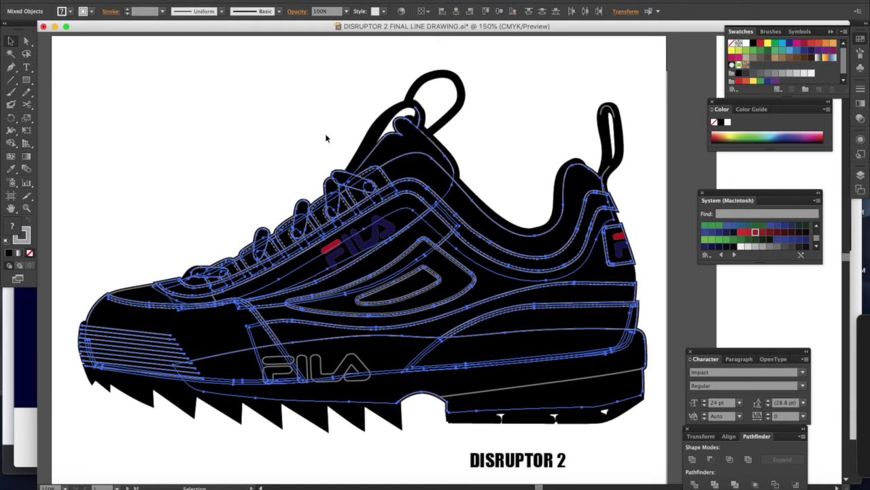
left_click(27, 235)
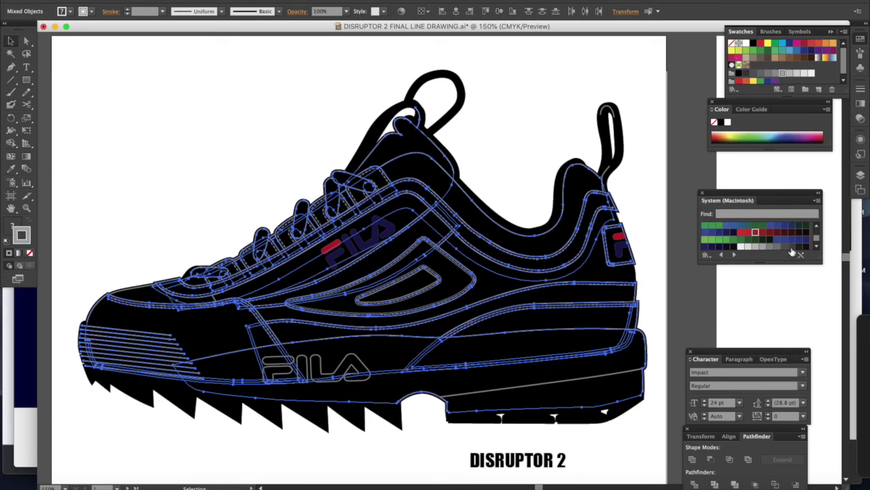
left_click(791, 247)
left_click(207, 131)
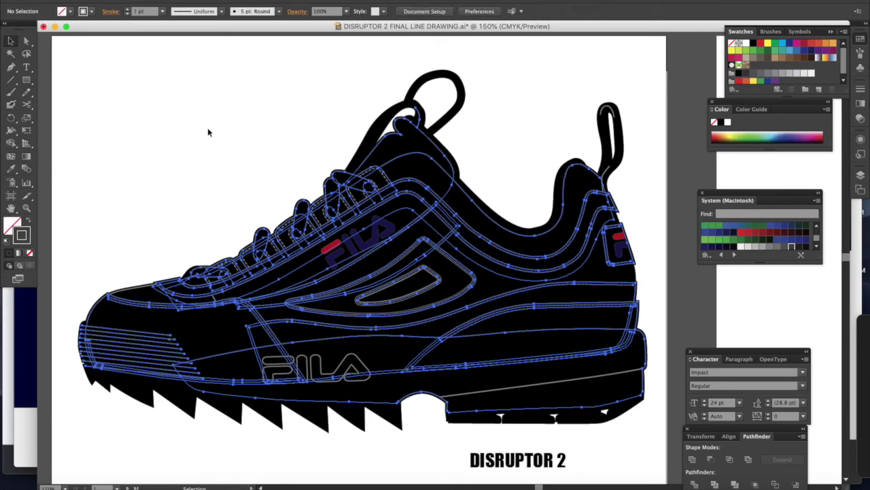
Step: Give the FILA sole lettering, heel sole line, outsole pieces and side logo shapes the same dark grey stroke
left_click(351, 368)
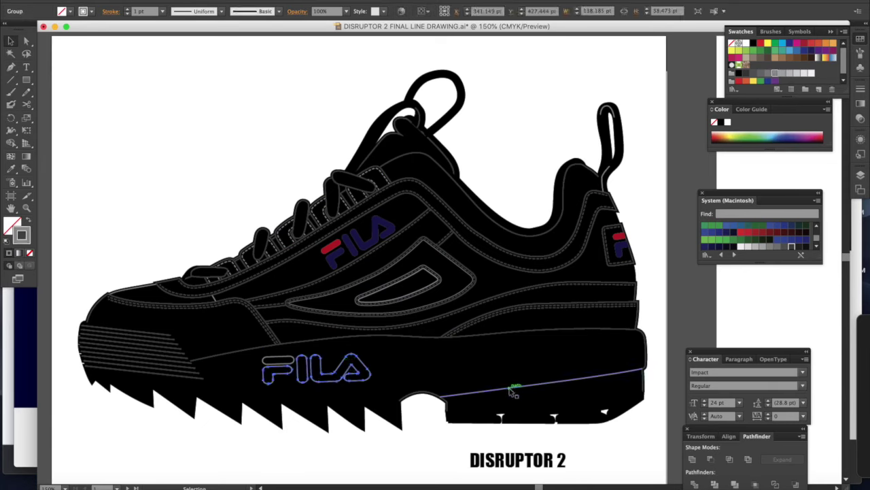
left_click(514, 393, "shift")
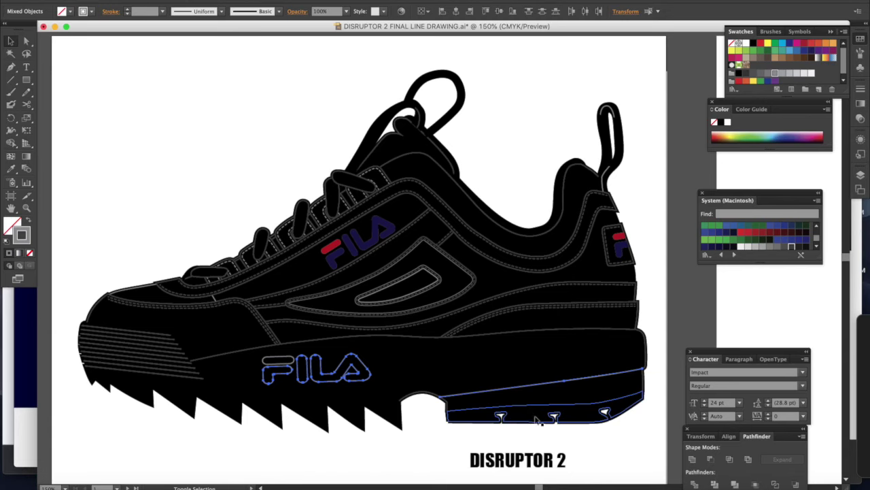
left_click(316, 419, "shift")
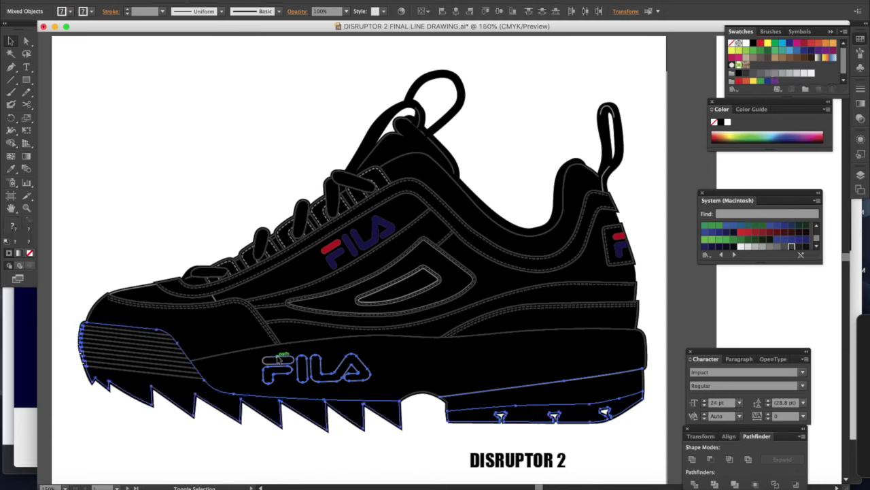
left_click(396, 300, "shift")
left_click(335, 295, "shift")
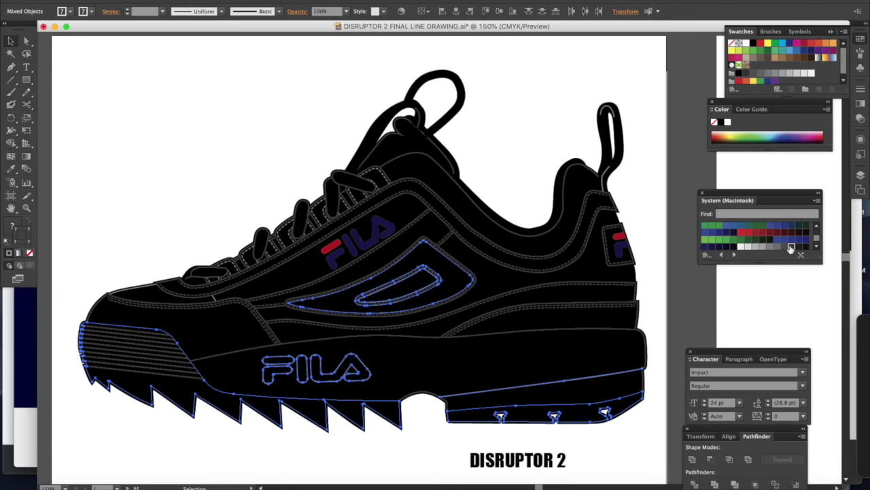
left_click(262, 178)
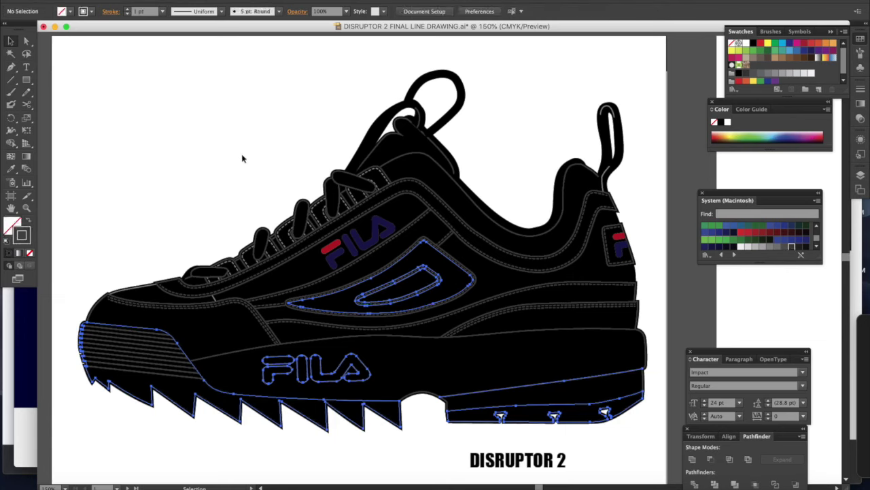